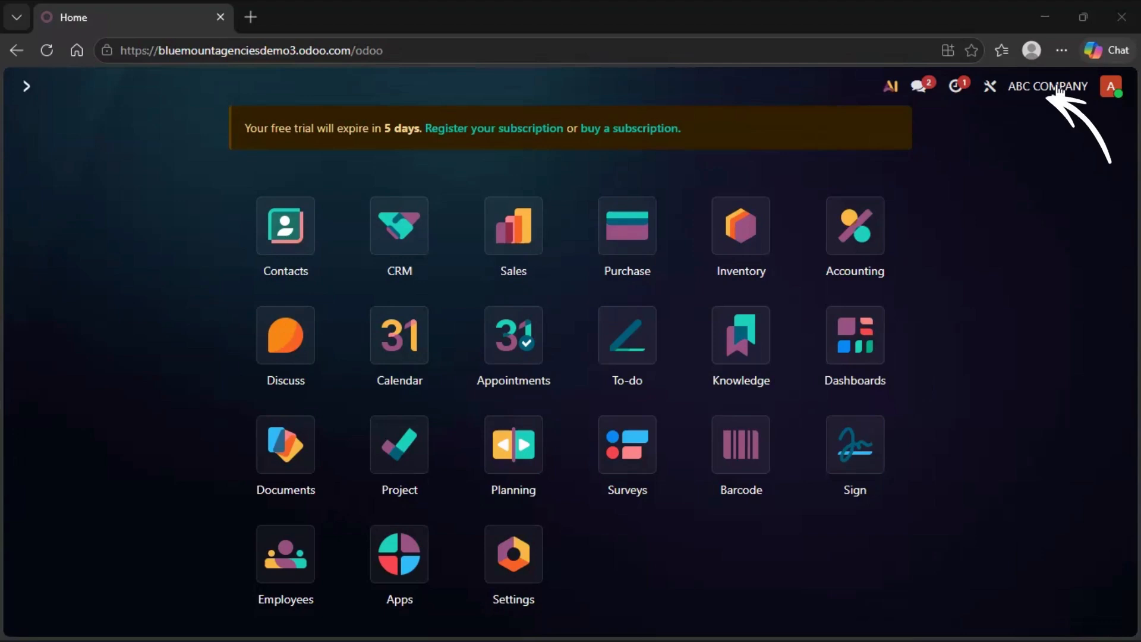
Step: Activate the ABC COMPANY-Estimatee branch alongside ABC COMPANY and confirm the company selection
click(1058, 89)
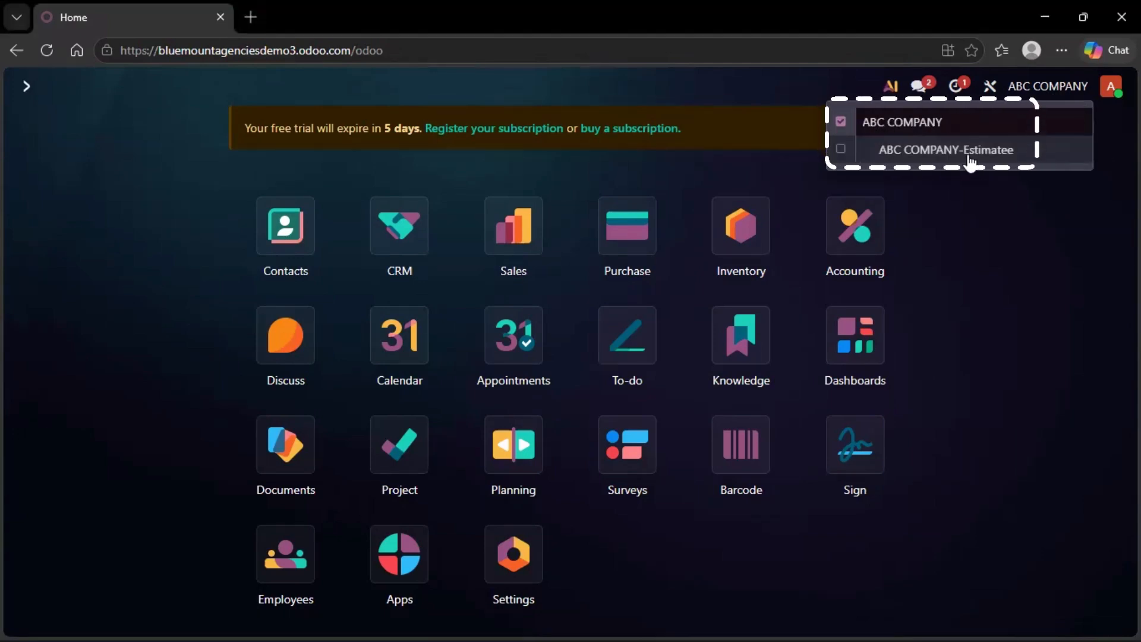
click(979, 214)
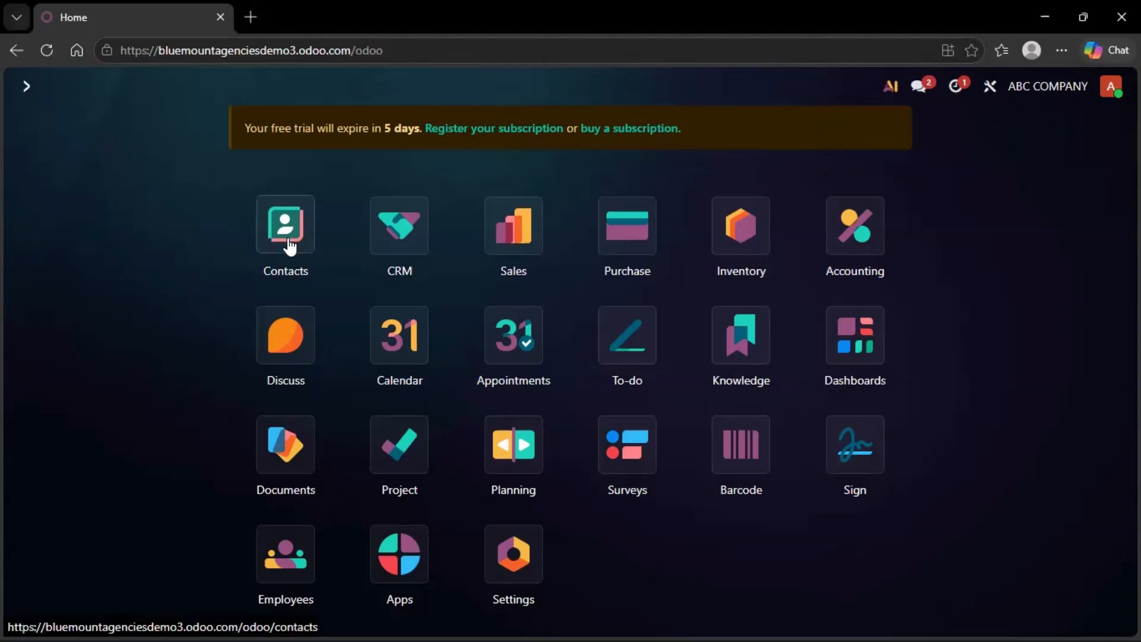
click(1040, 87)
click(841, 150)
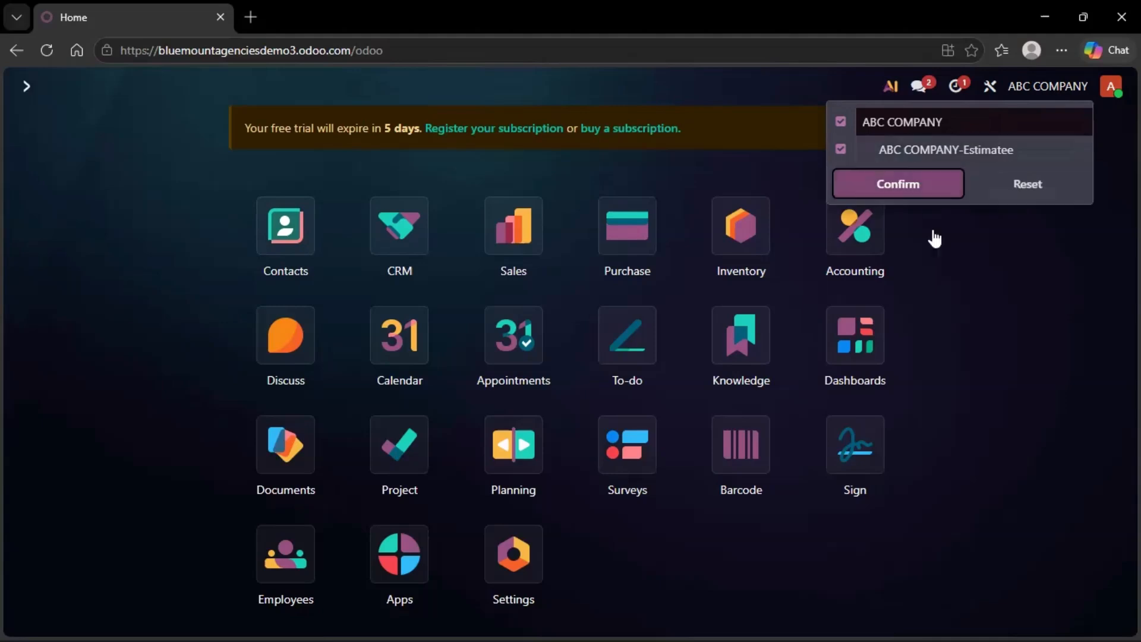
click(910, 188)
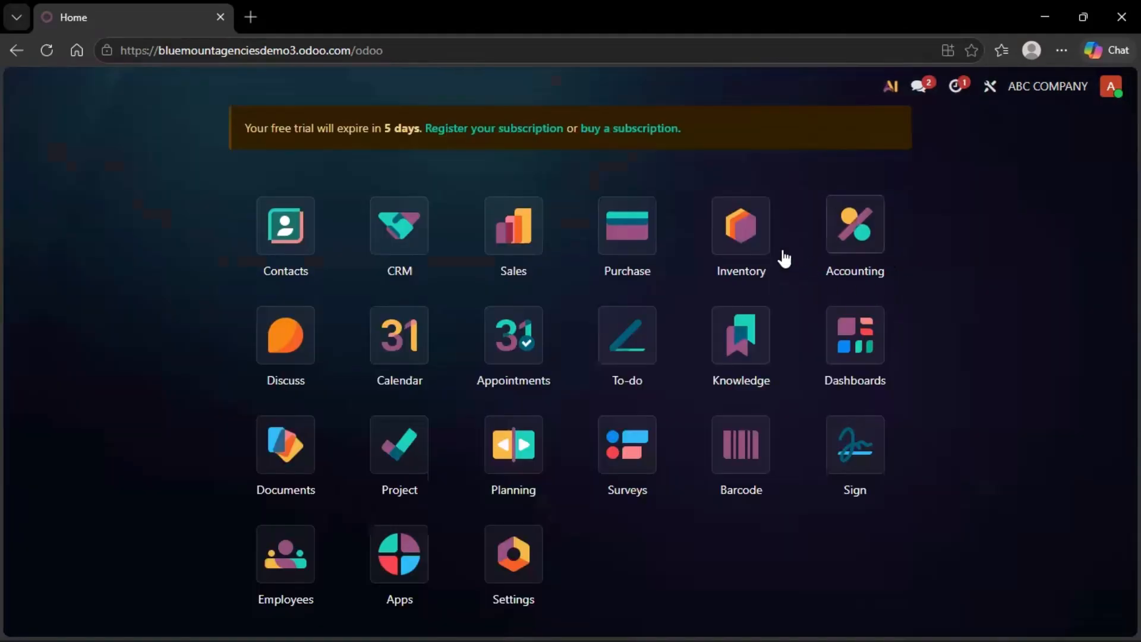
Step: Deselect ABC COMPANY-Estimatee and confirm ABC COMPANY as the only active company
click(1049, 88)
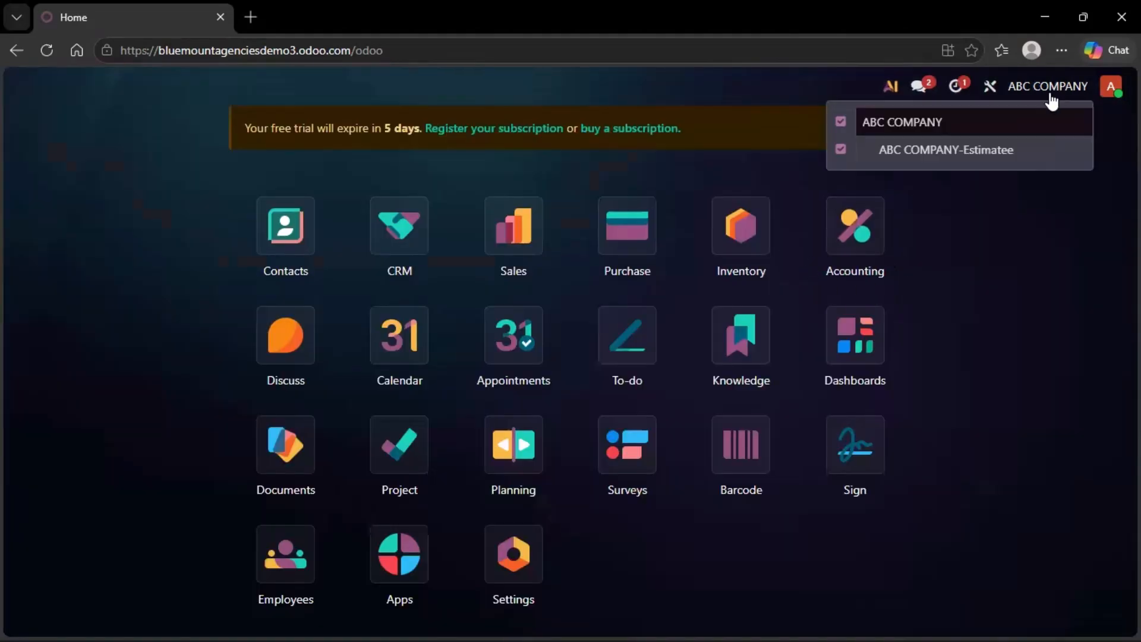
click(841, 150)
click(904, 188)
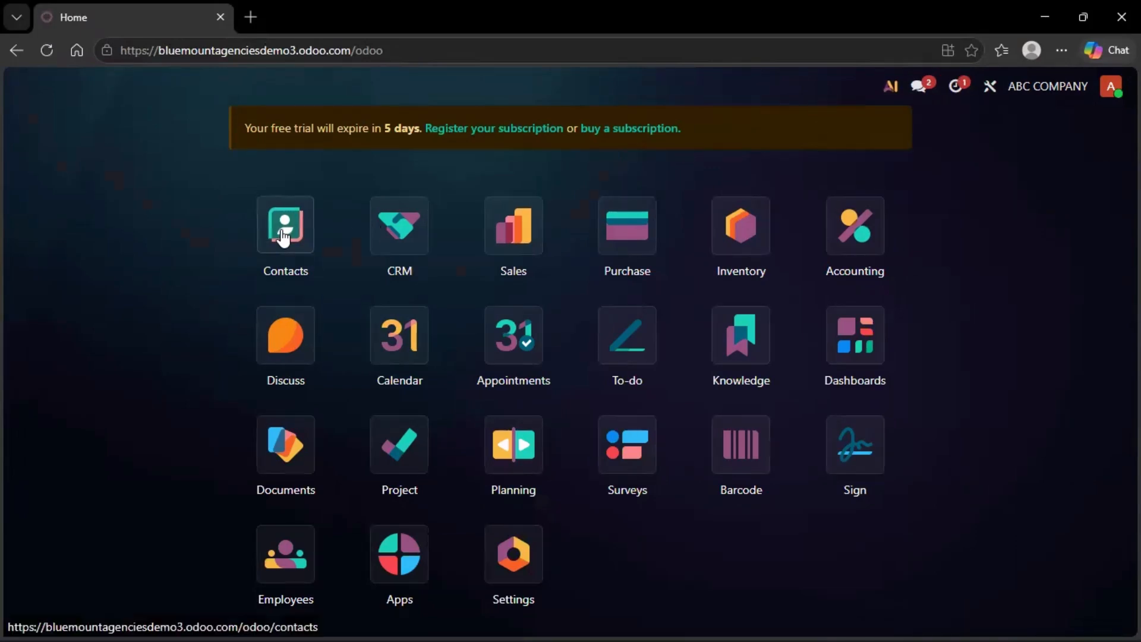
Step: Create a new company contact in the Contacts app and name it XYZ COMPANY
click(280, 228)
click(37, 126)
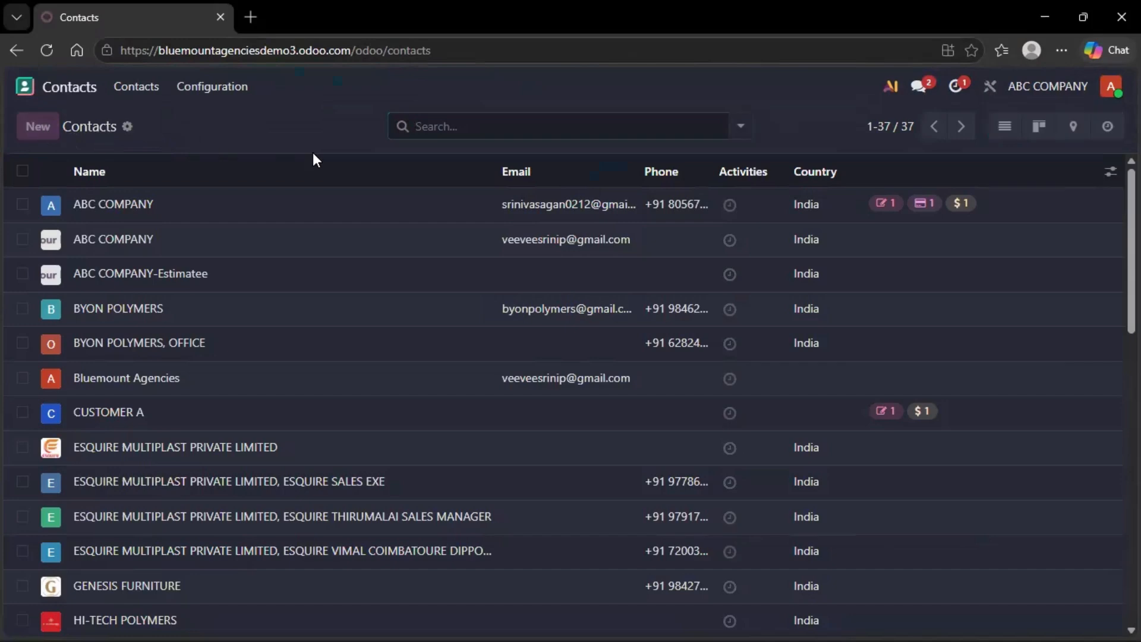
text(XY)
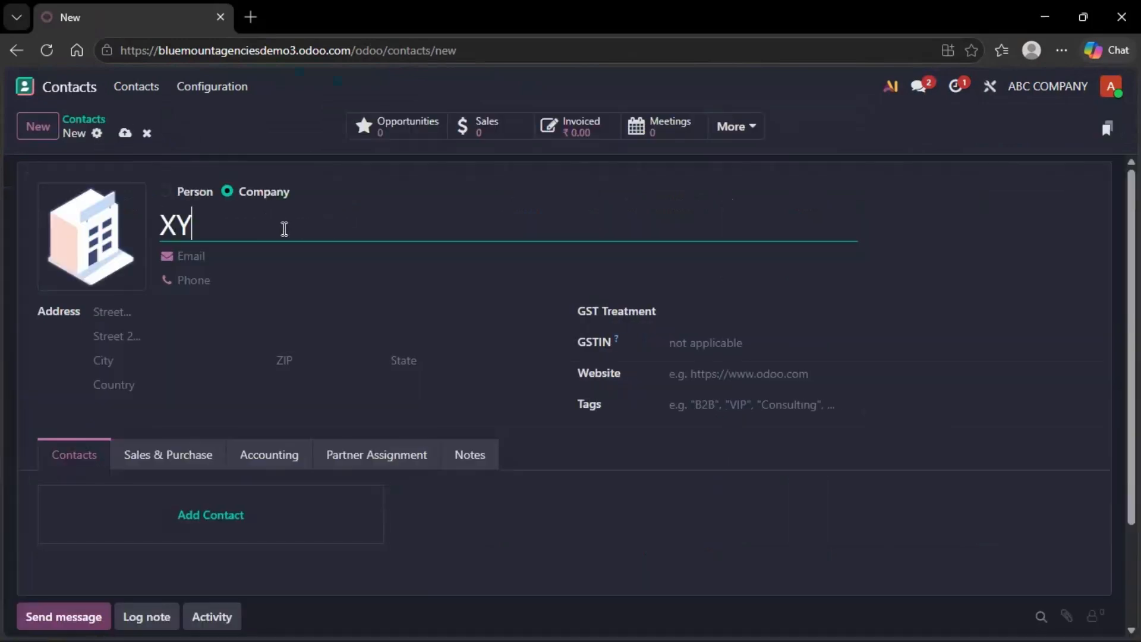
text(Z COM)
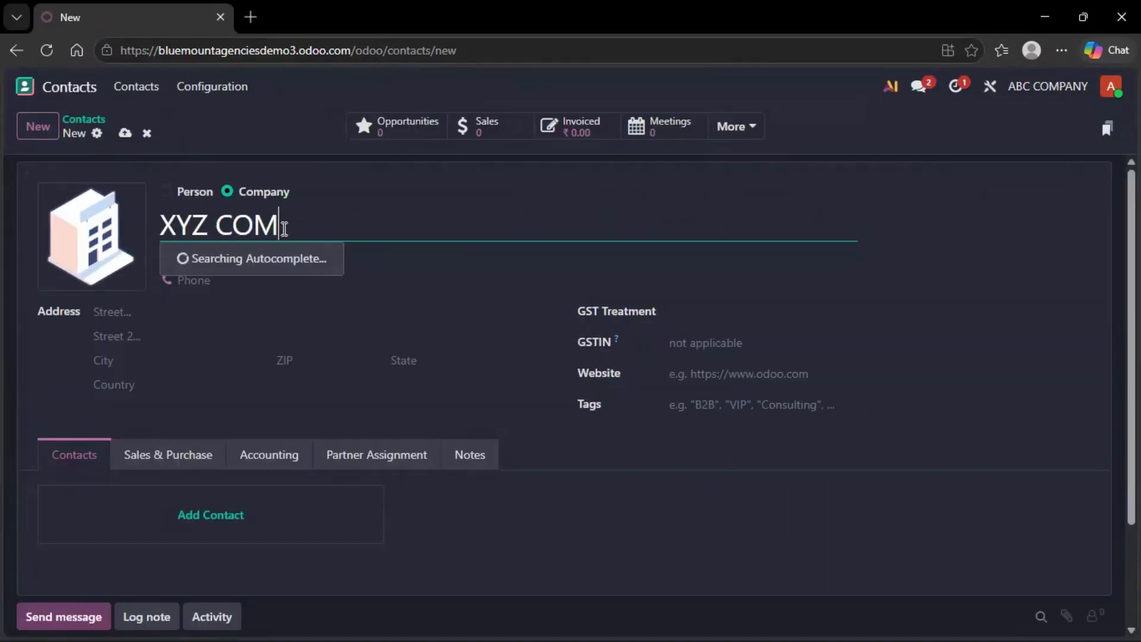
text(PANY)
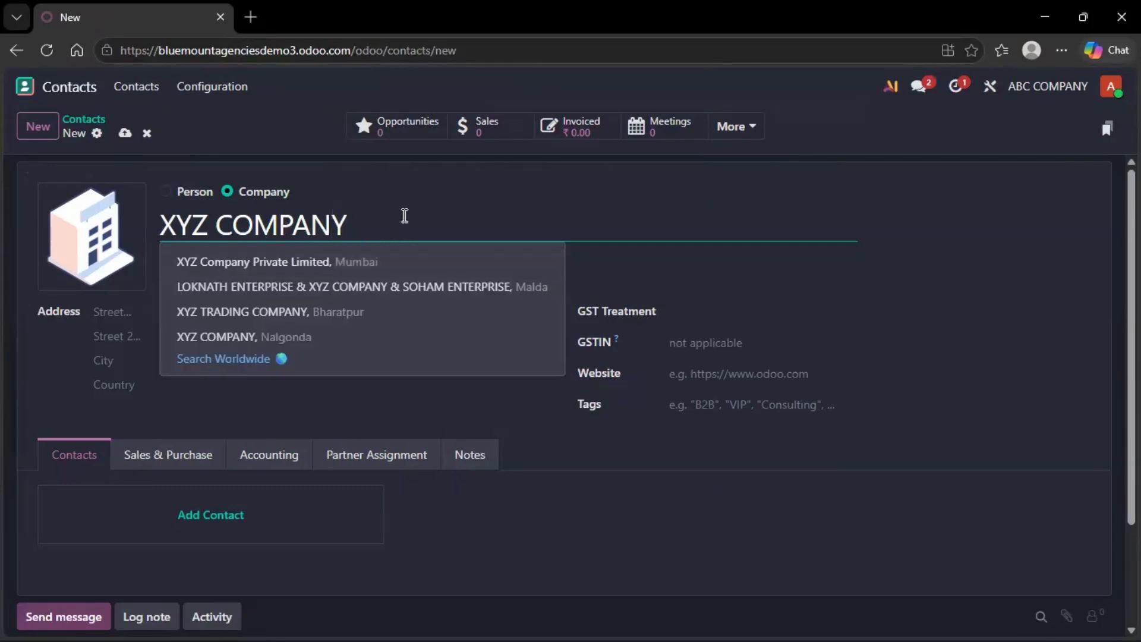
click(405, 216)
Step: Fill in the contact's e-mail, phone number and postal address, choosing India as the country and Tamil Nadu as the state
click(212, 266)
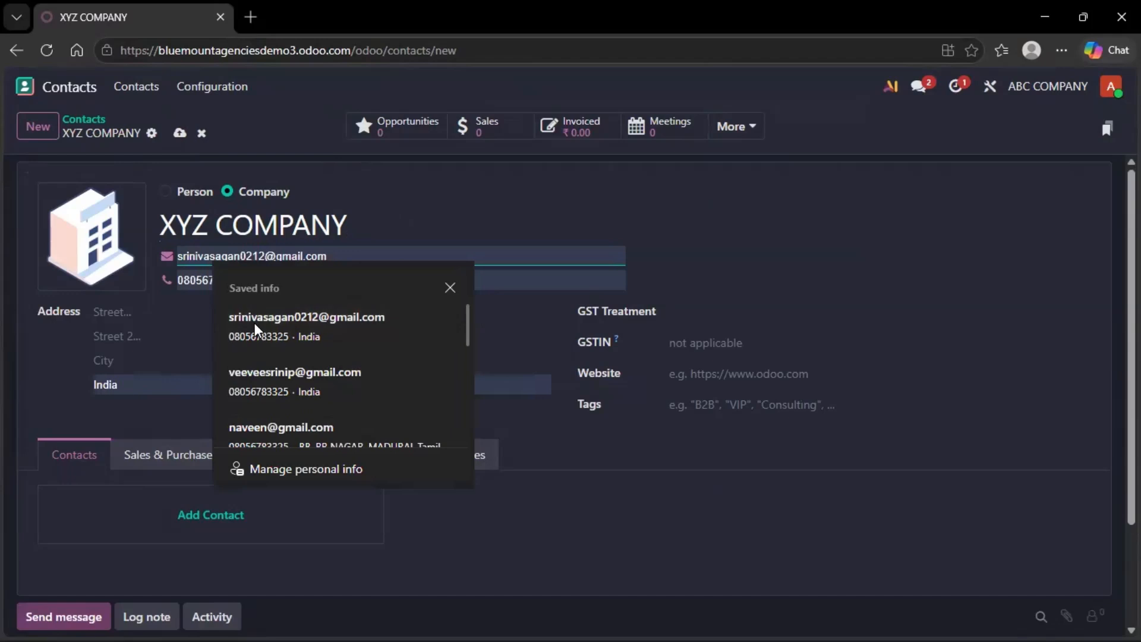
click(297, 343)
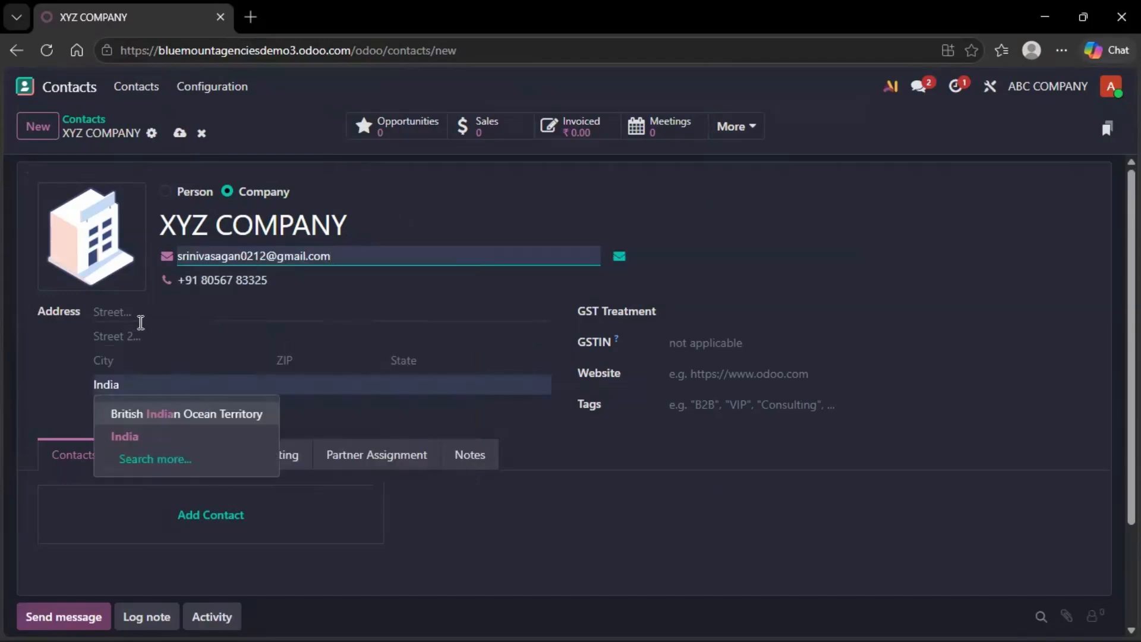
click(155, 434)
click(139, 321)
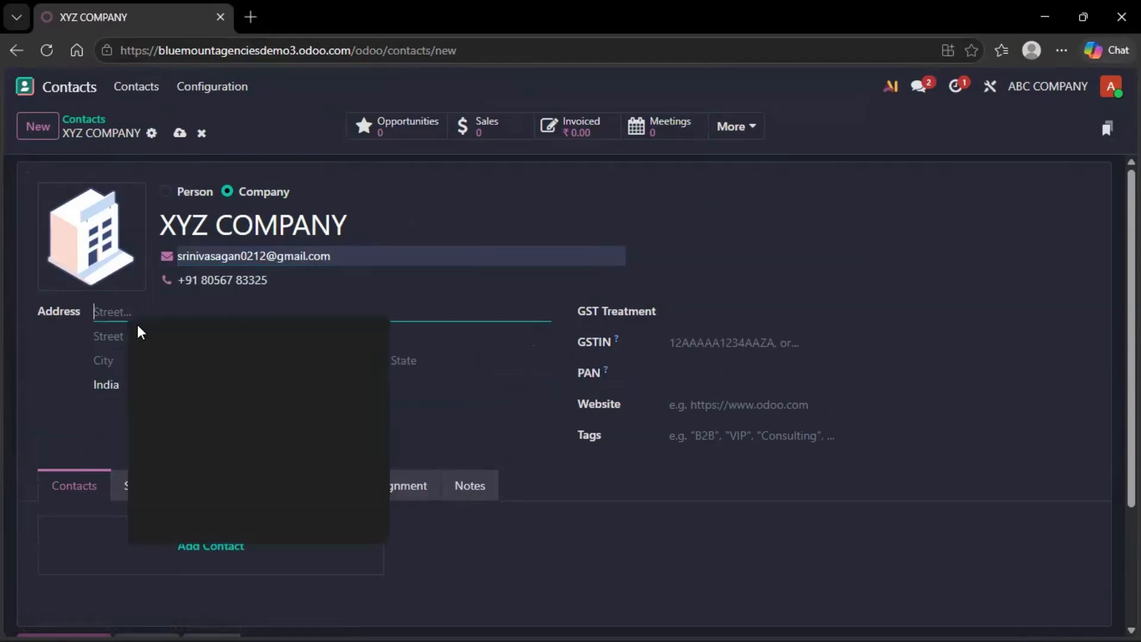
click(245, 373)
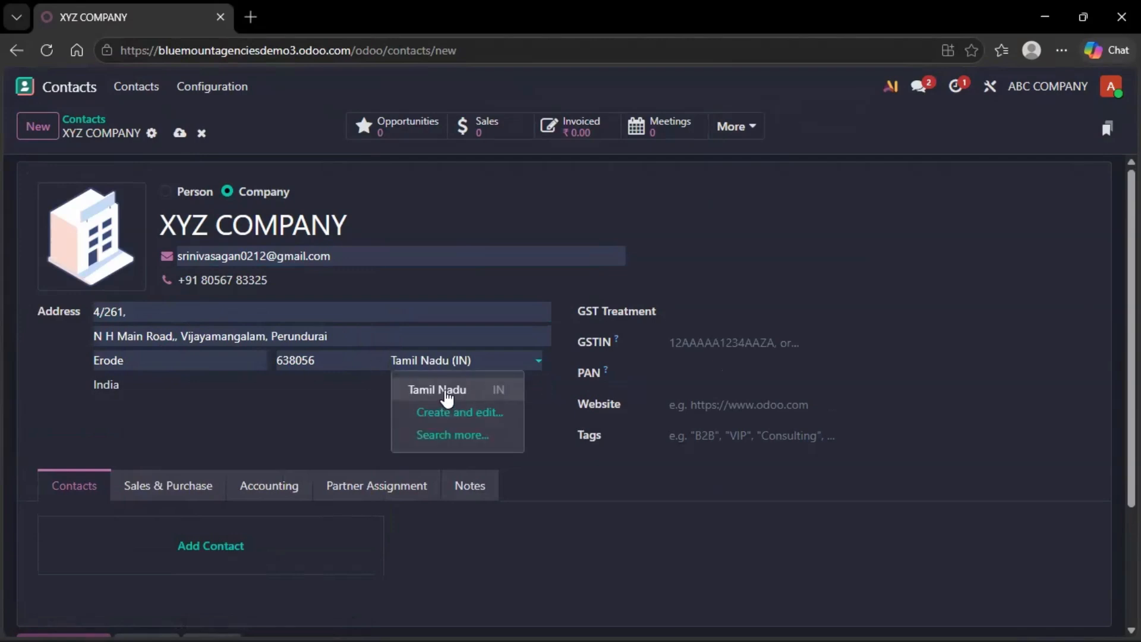
click(445, 390)
Step: Review the contact's sales, purchase and company visibility settings, save the contact and return to the contacts list
scroll(663, 383, down, 3)
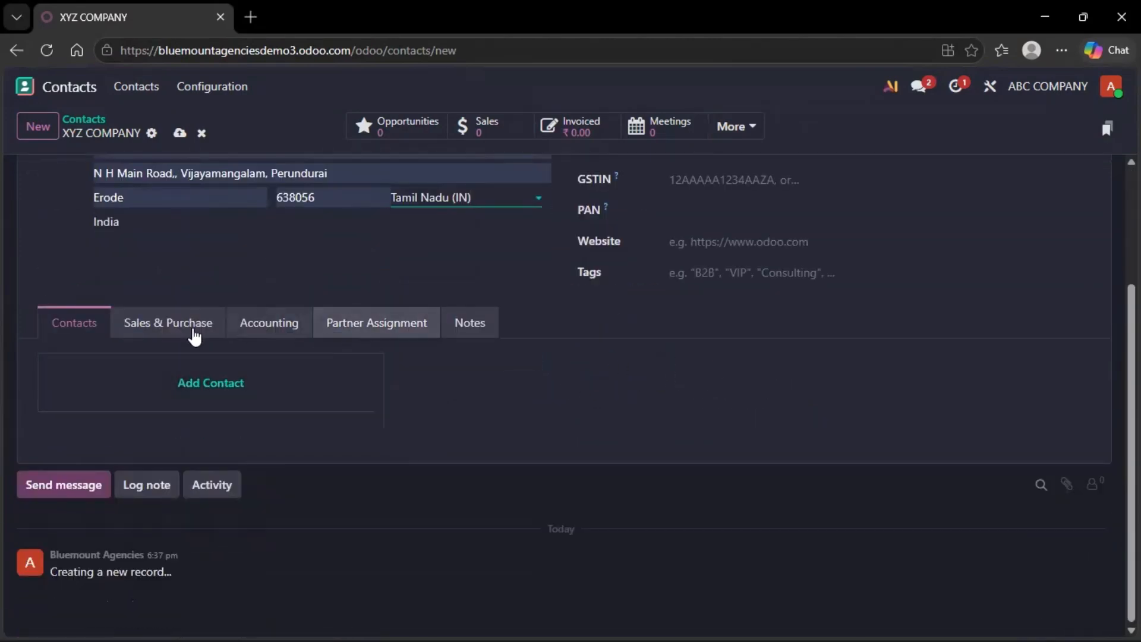
click(176, 328)
scroll(531, 373, down, 3)
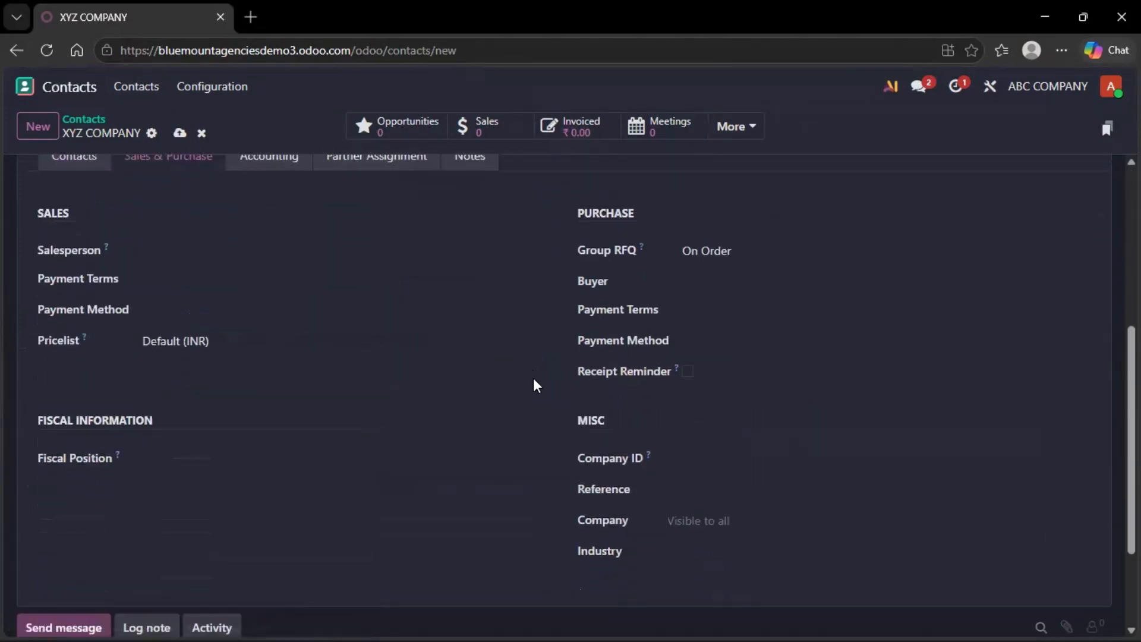
scroll(535, 385, down, 2)
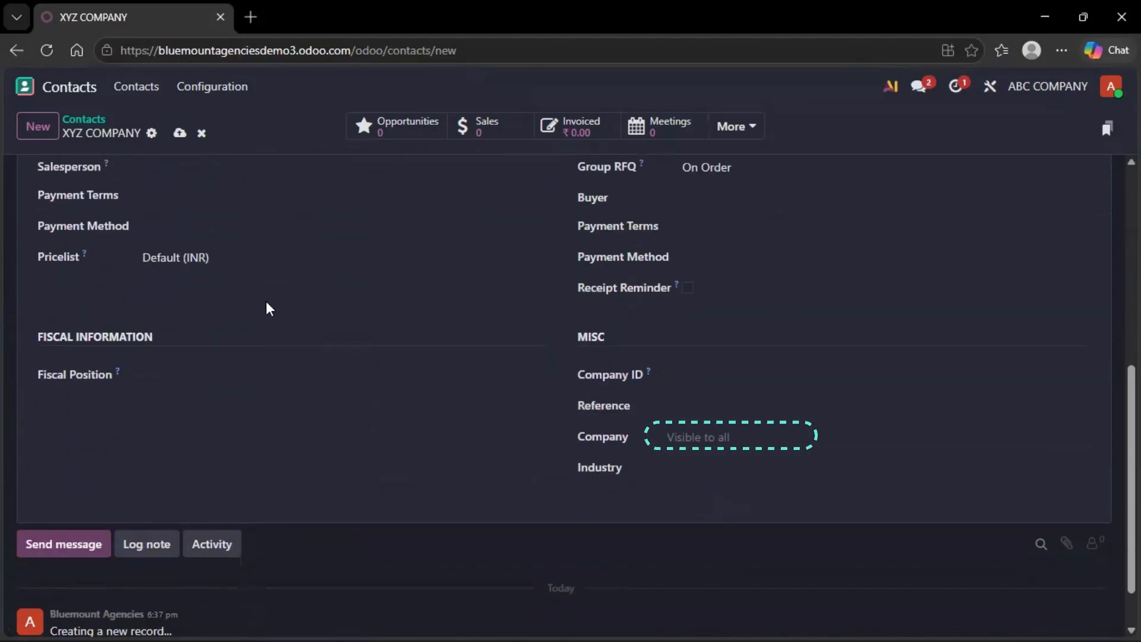
scroll(270, 309, up, 5)
click(179, 132)
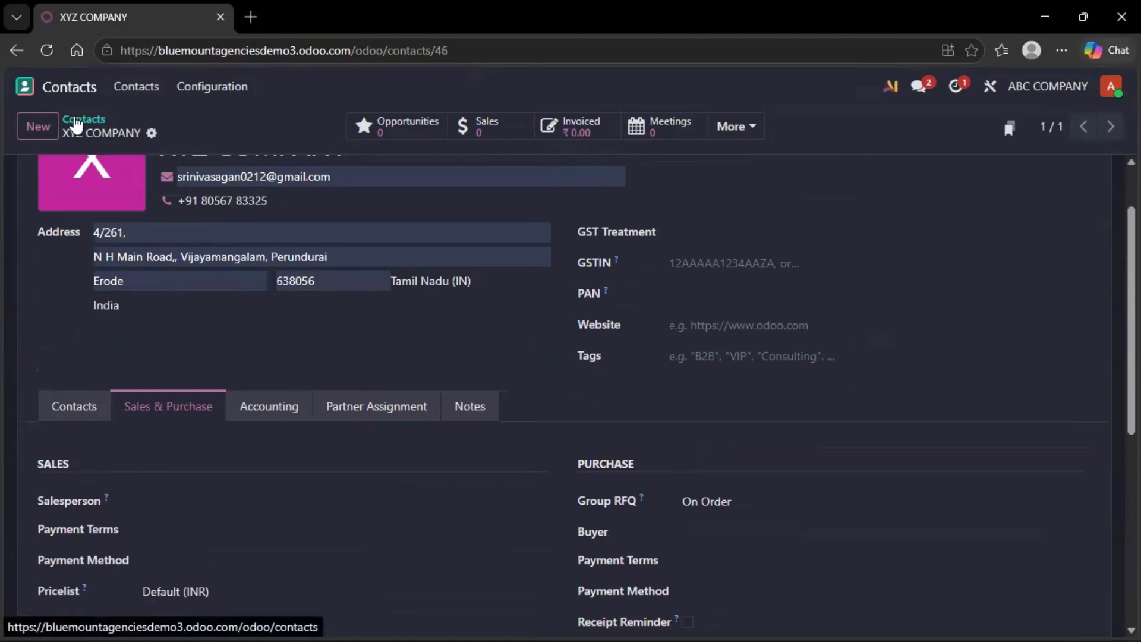
click(74, 123)
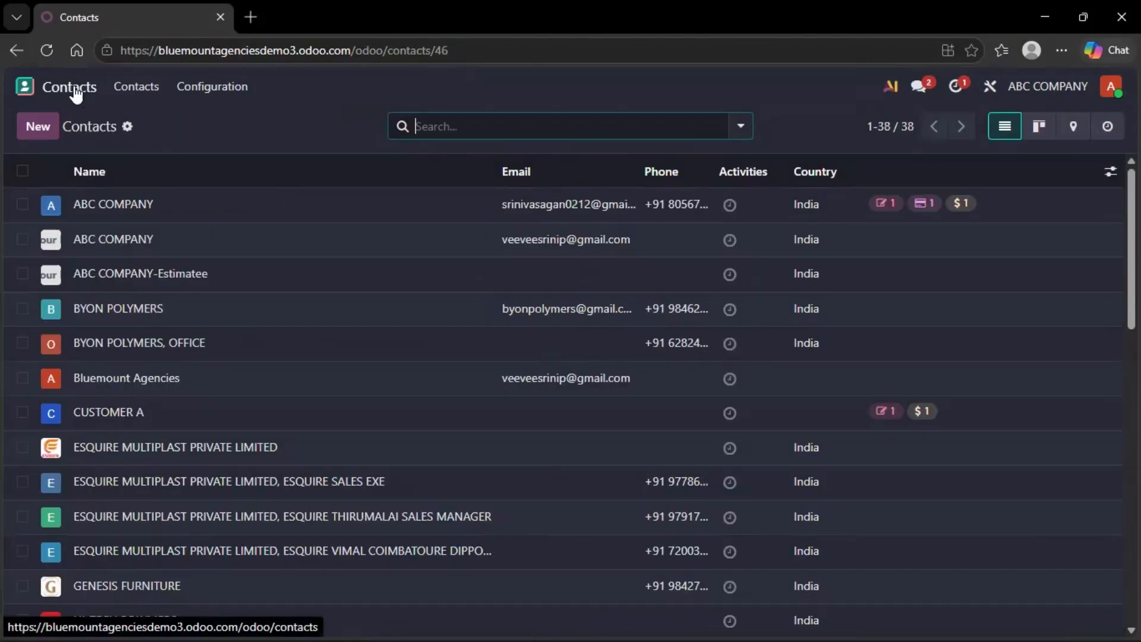
Step: Create a new product named PEN in the Inventory app
click(74, 95)
click(735, 232)
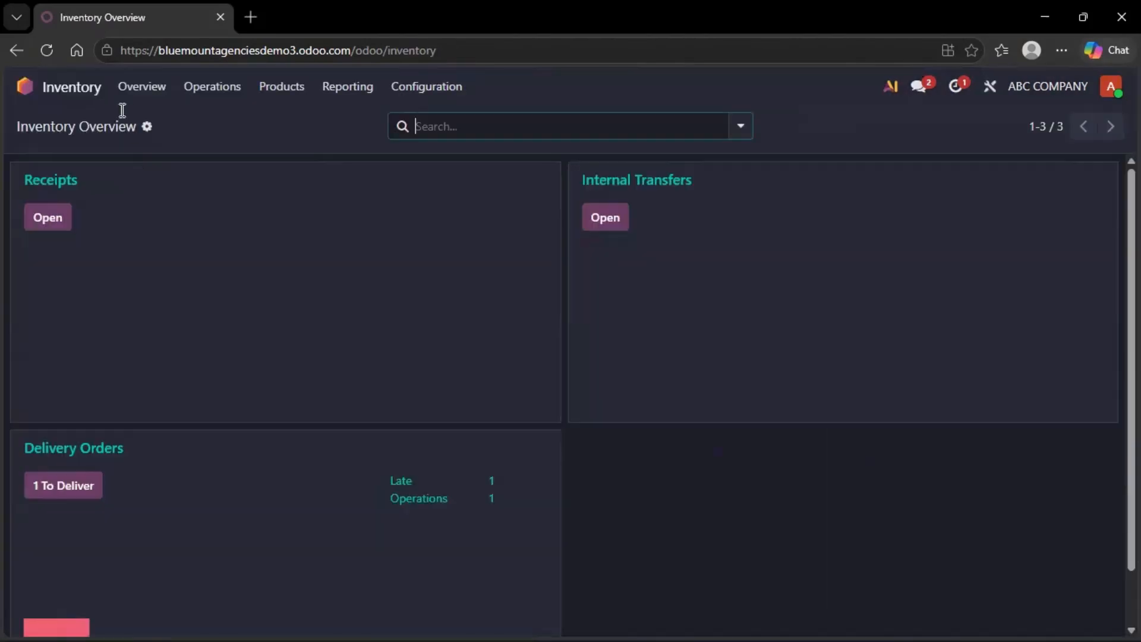
click(275, 87)
click(292, 118)
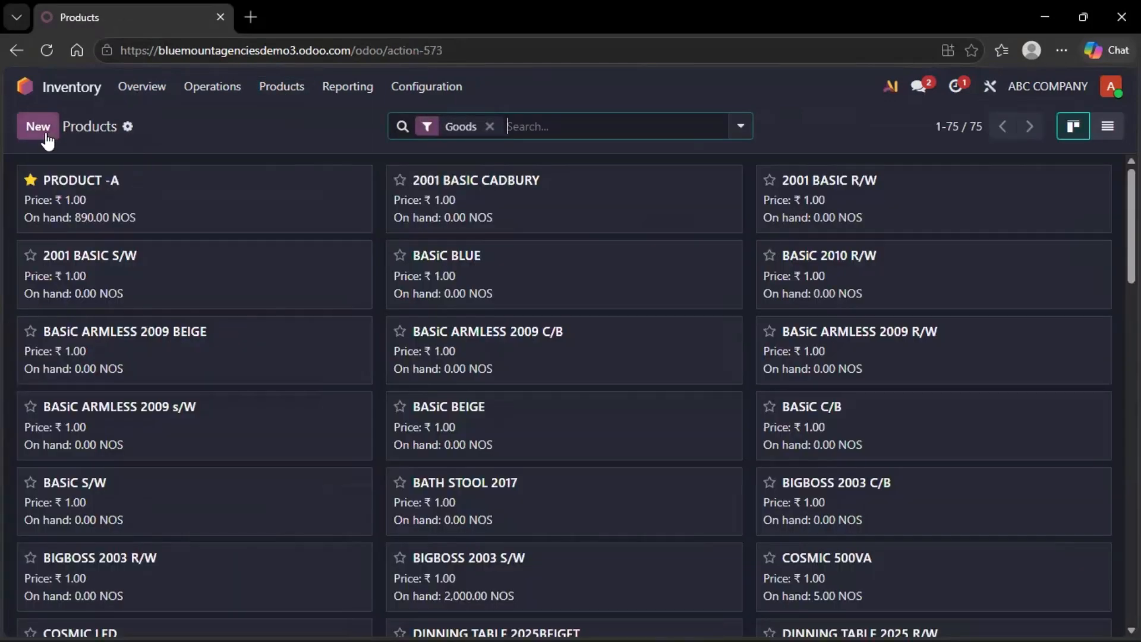
click(40, 128)
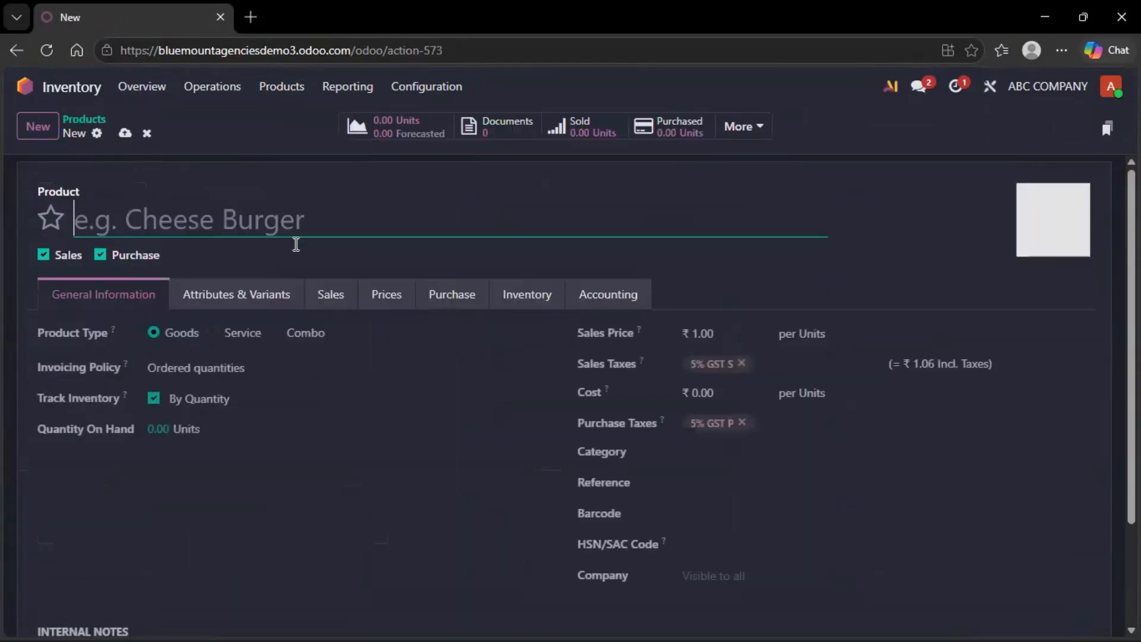
text(PEN)
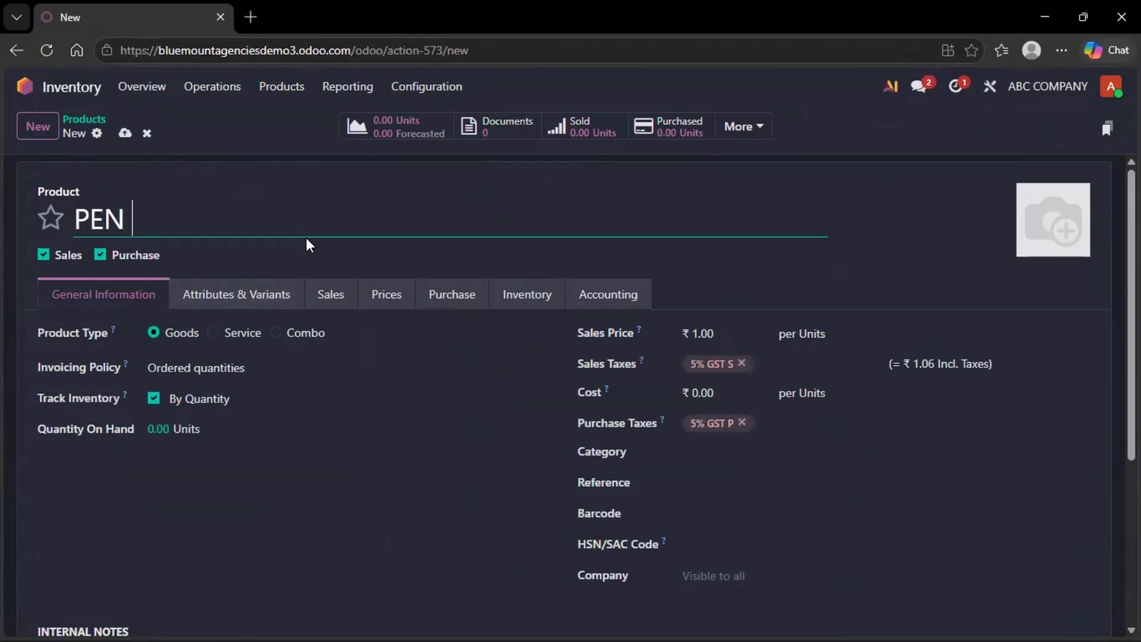
Step: Set the PEN product's unit of measure to NOS and save the product
click(830, 335)
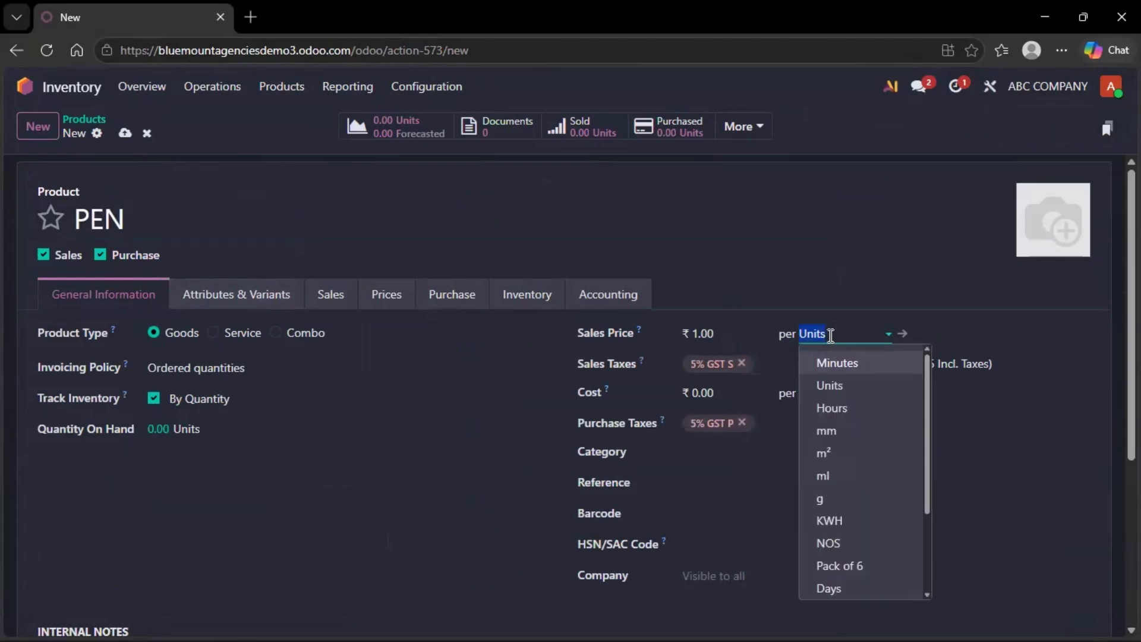
text(N)
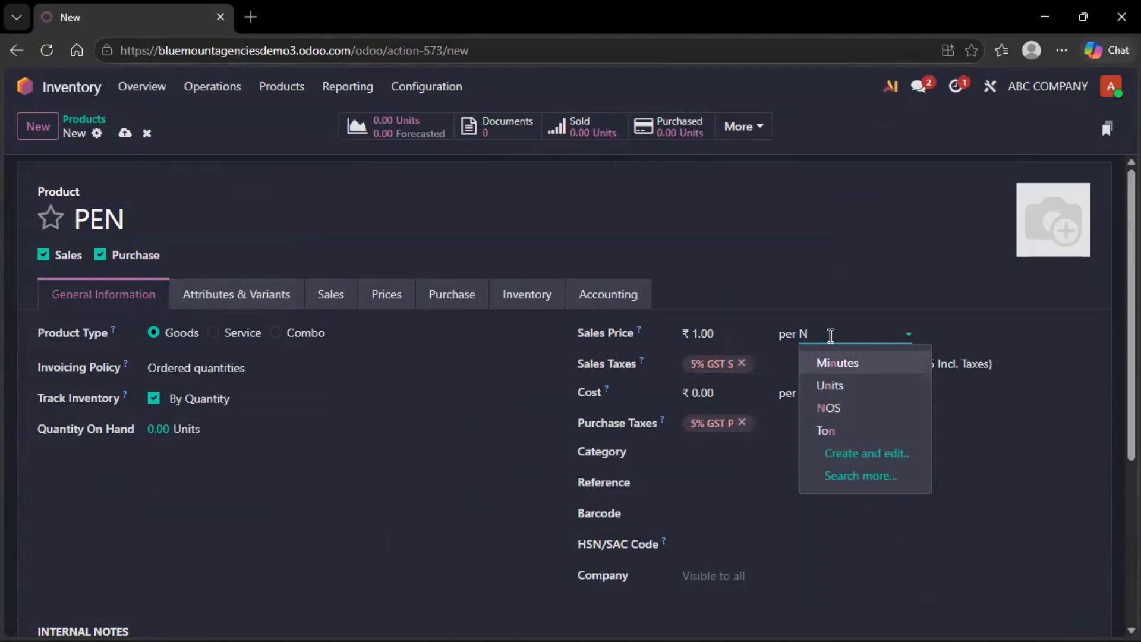
click(832, 408)
scroll(670, 364, down, 2)
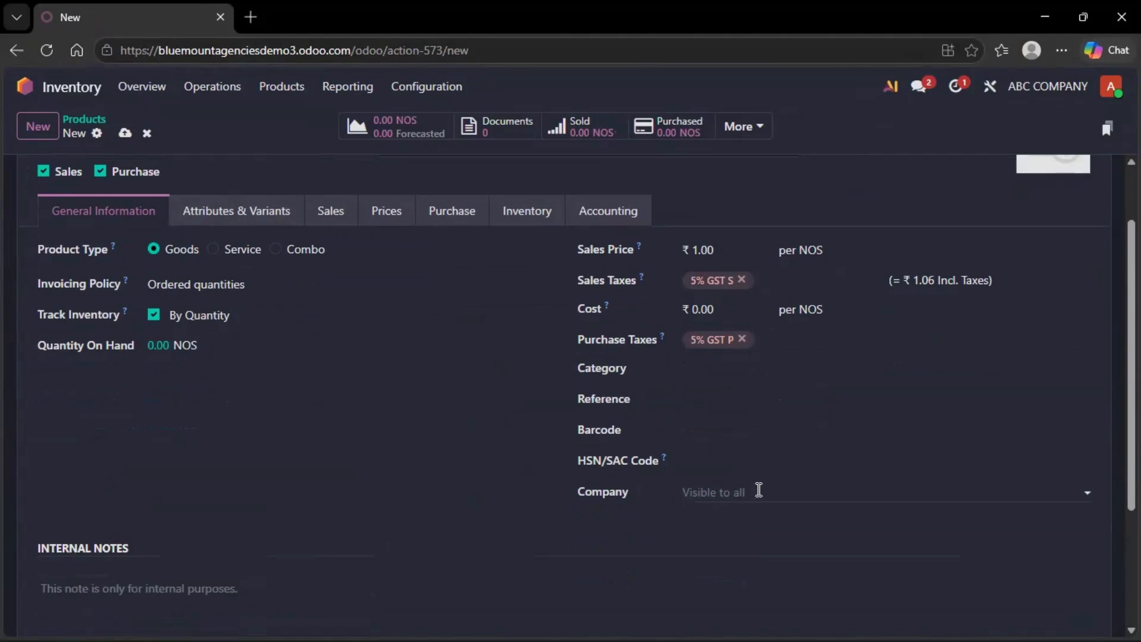
click(125, 133)
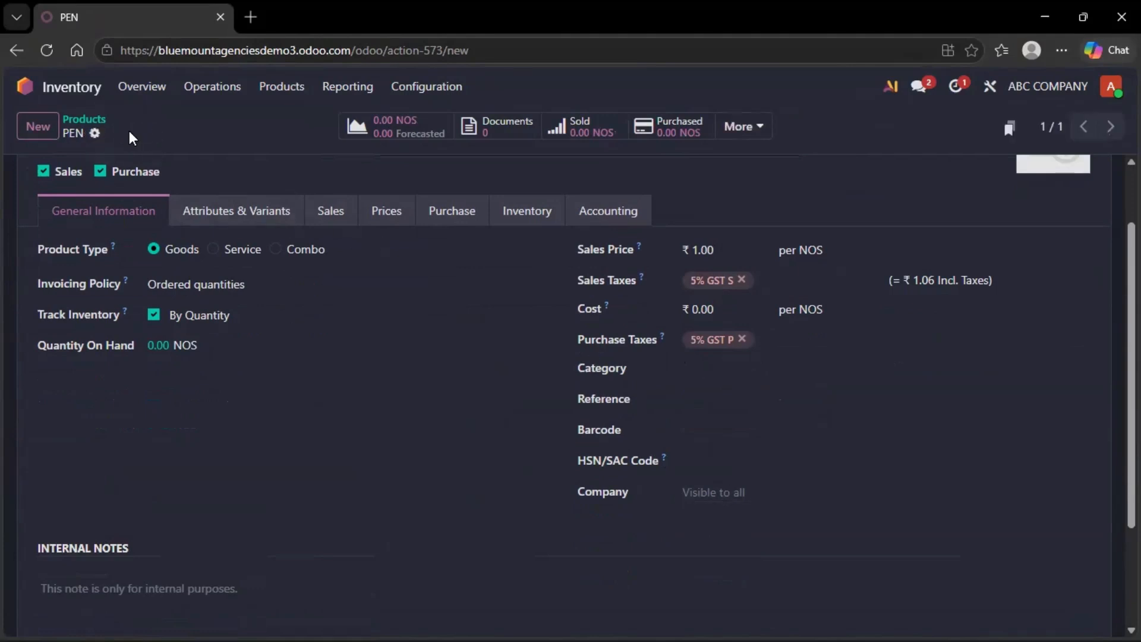
Step: Check which companies can be assigned to the PEN product without choosing one
click(718, 489)
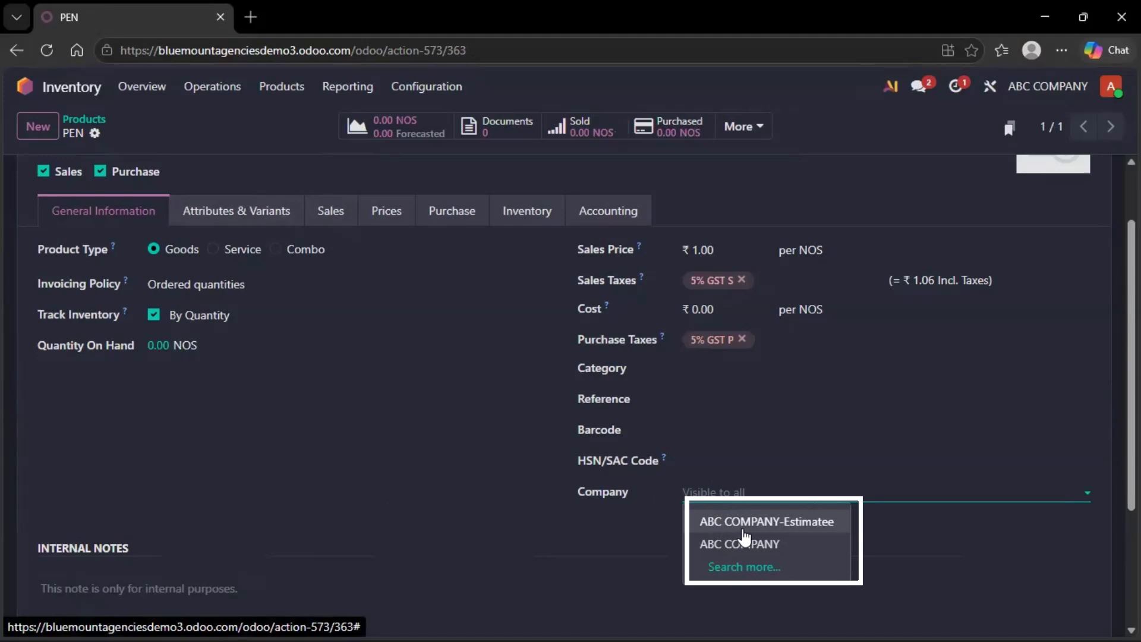
click(765, 486)
scroll(257, 449, up, 2)
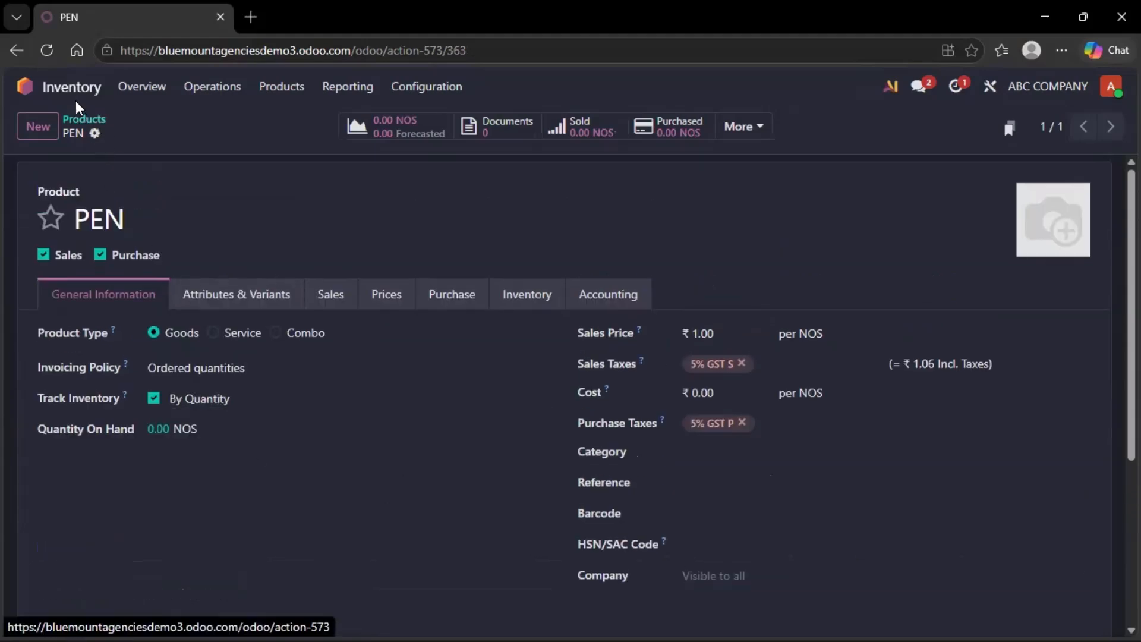
Step: Return to the home screen and check which companies are active
click(89, 120)
click(36, 89)
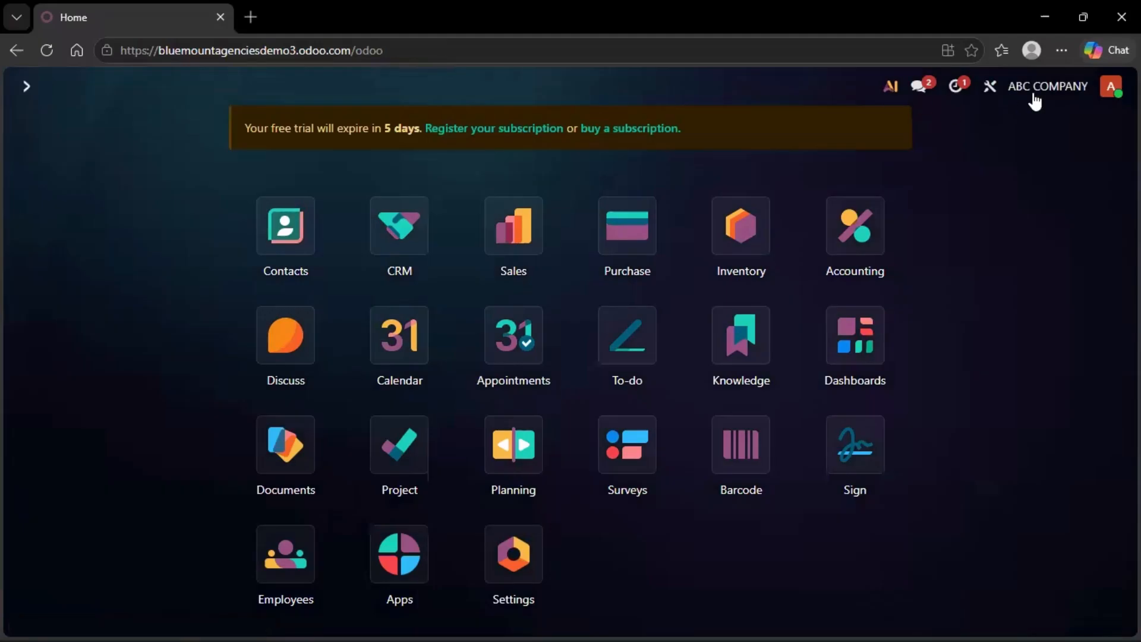
click(1037, 89)
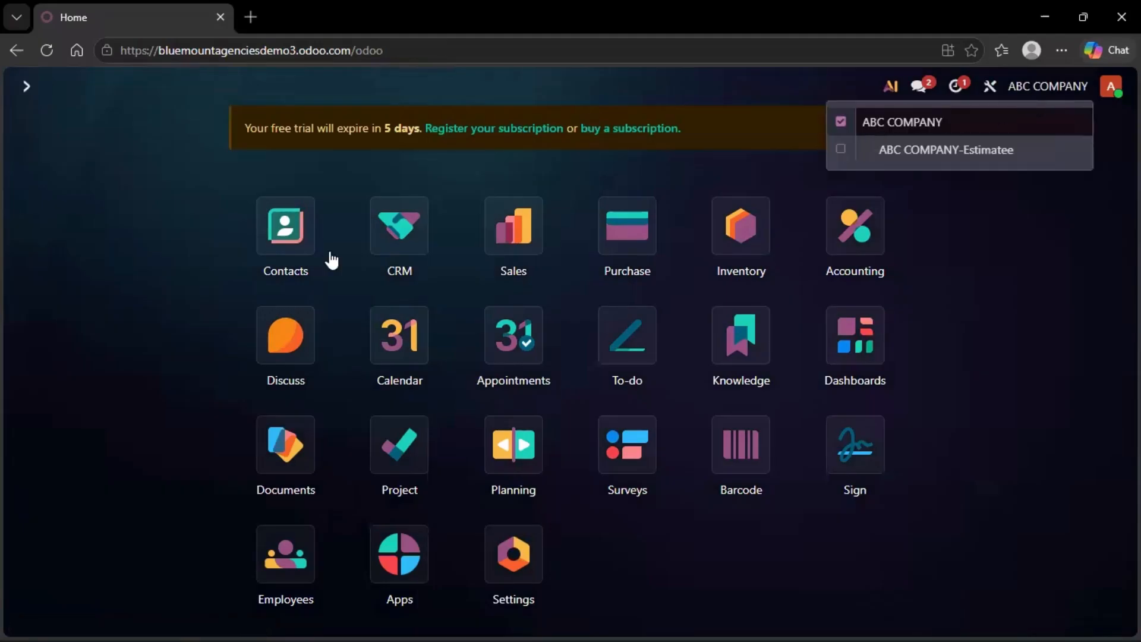
Step: Create a new request for quotation in the Purchase app with XYZ COMPANY as the vendor
click(621, 232)
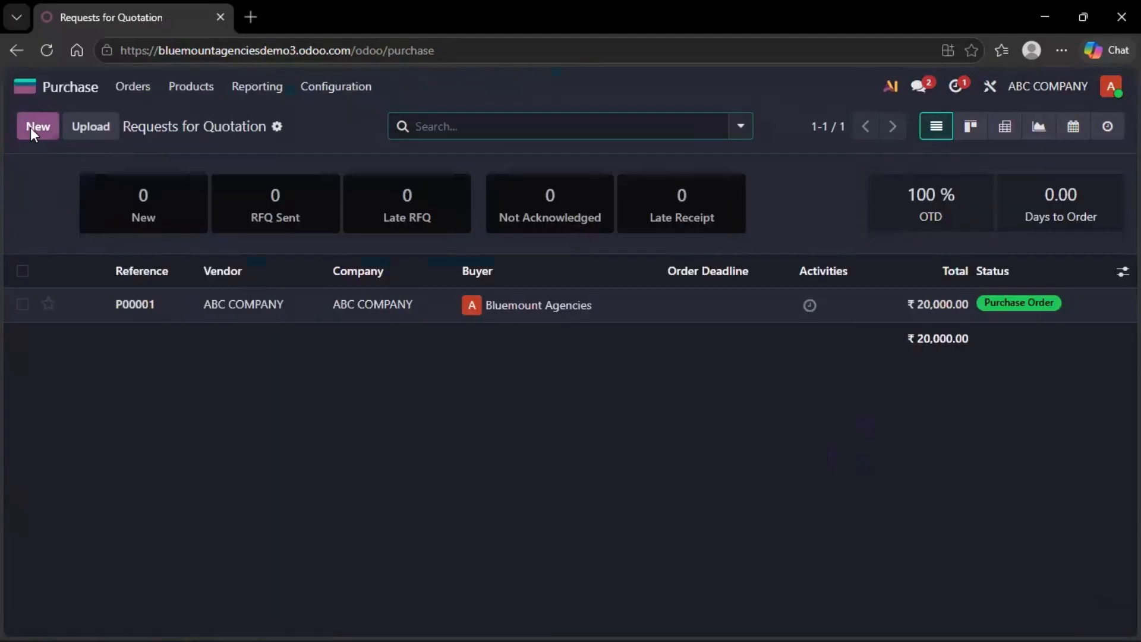
click(30, 128)
click(189, 291)
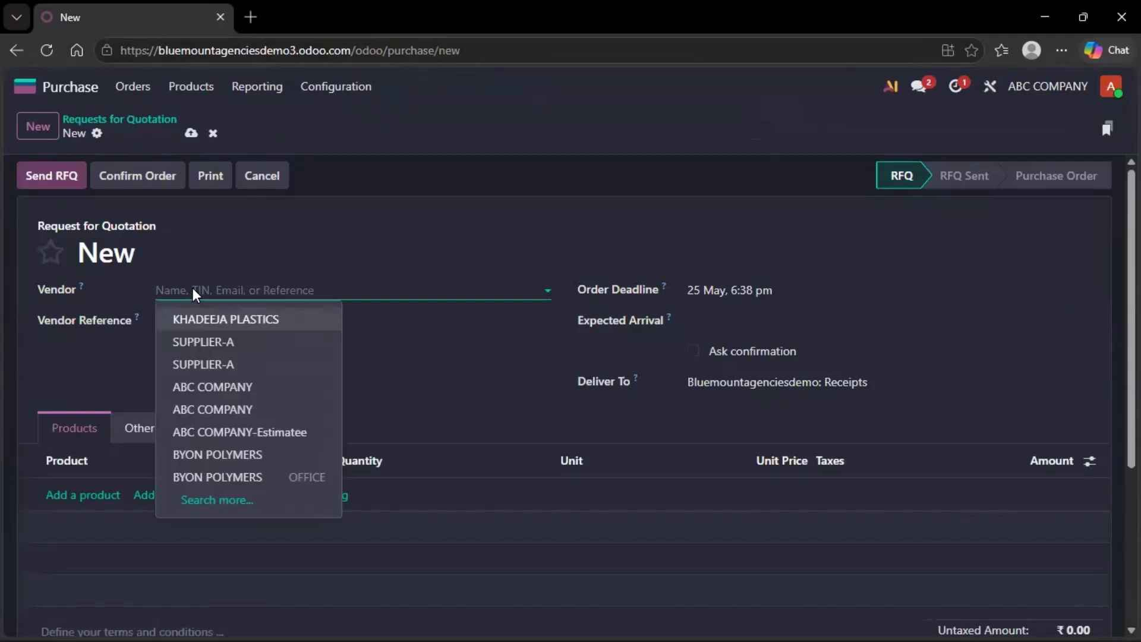
text(XY)
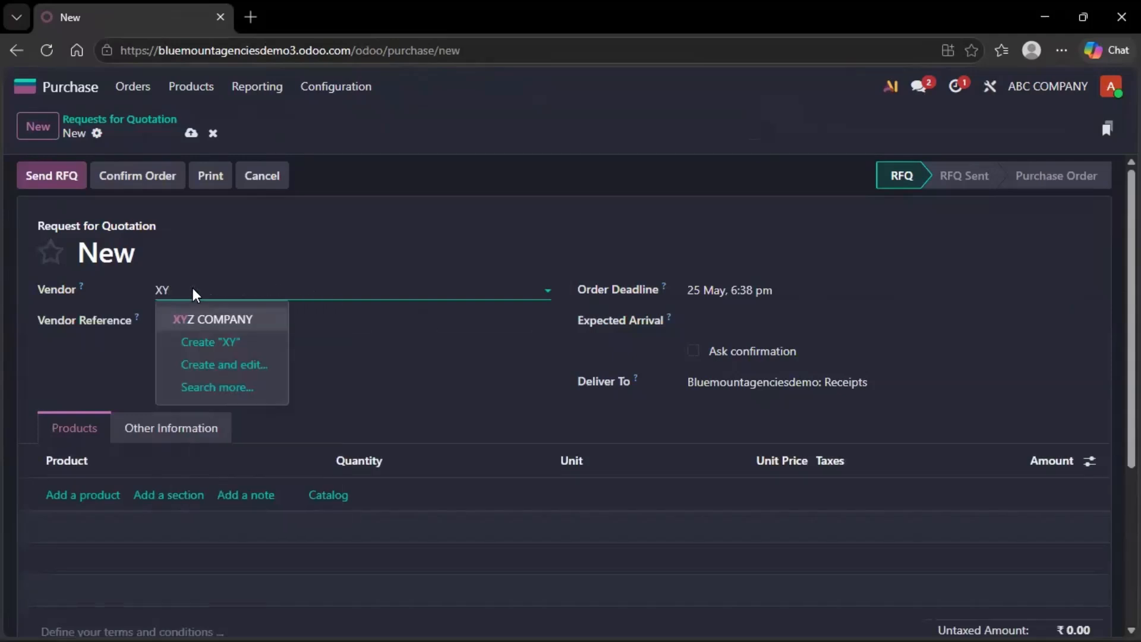
click(213, 317)
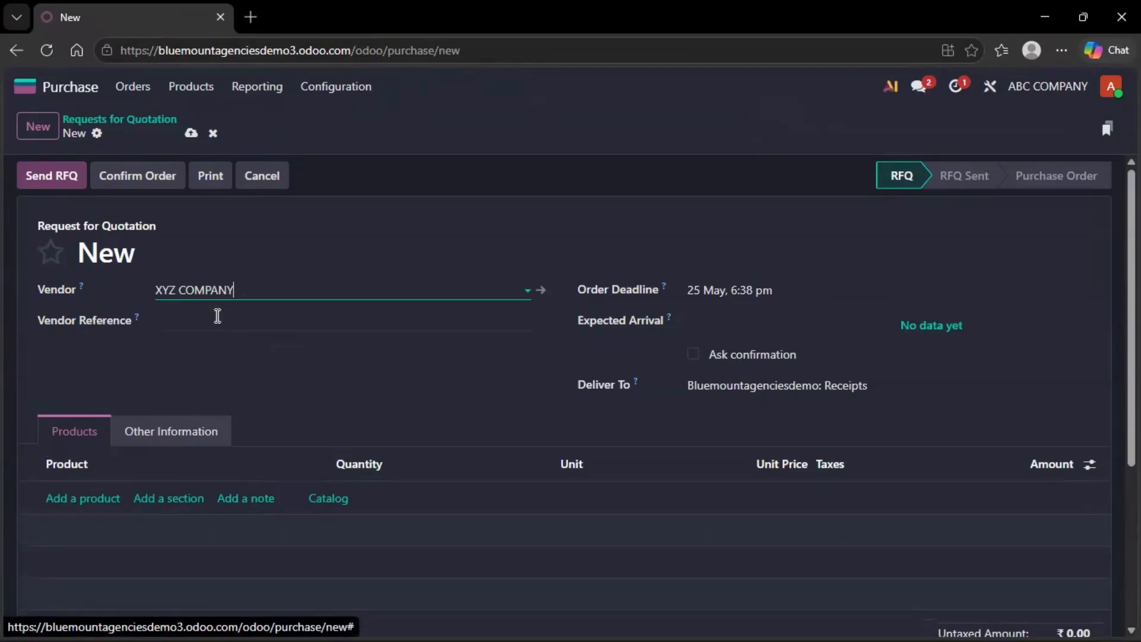
Step: Add the PEN product to the request for quotation with a quantity of 1,000
click(100, 509)
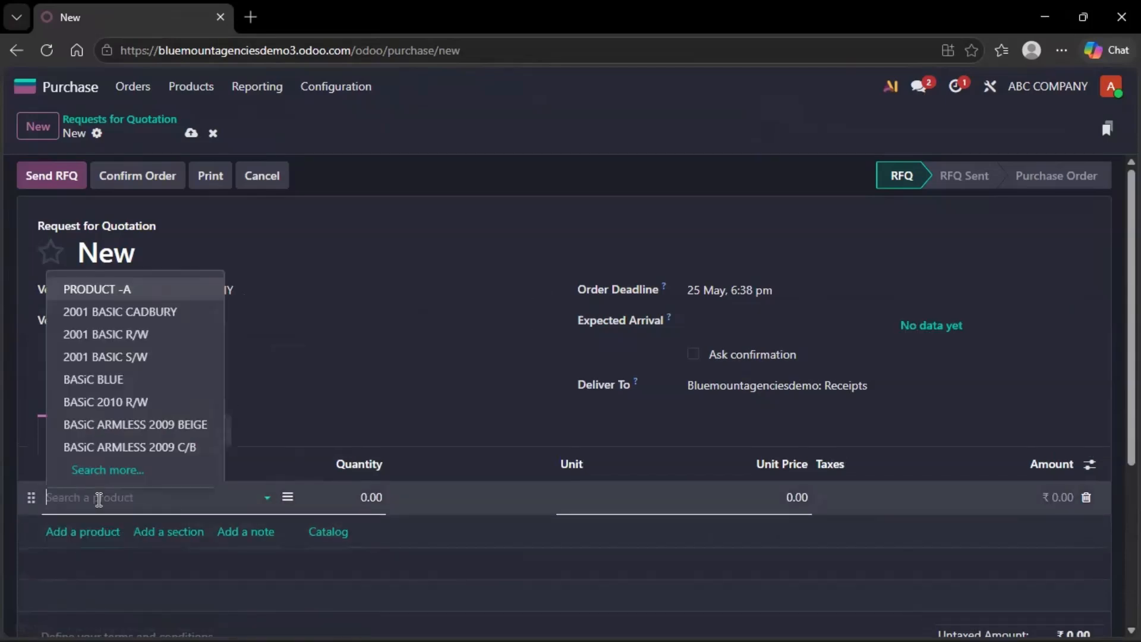
text(PEN)
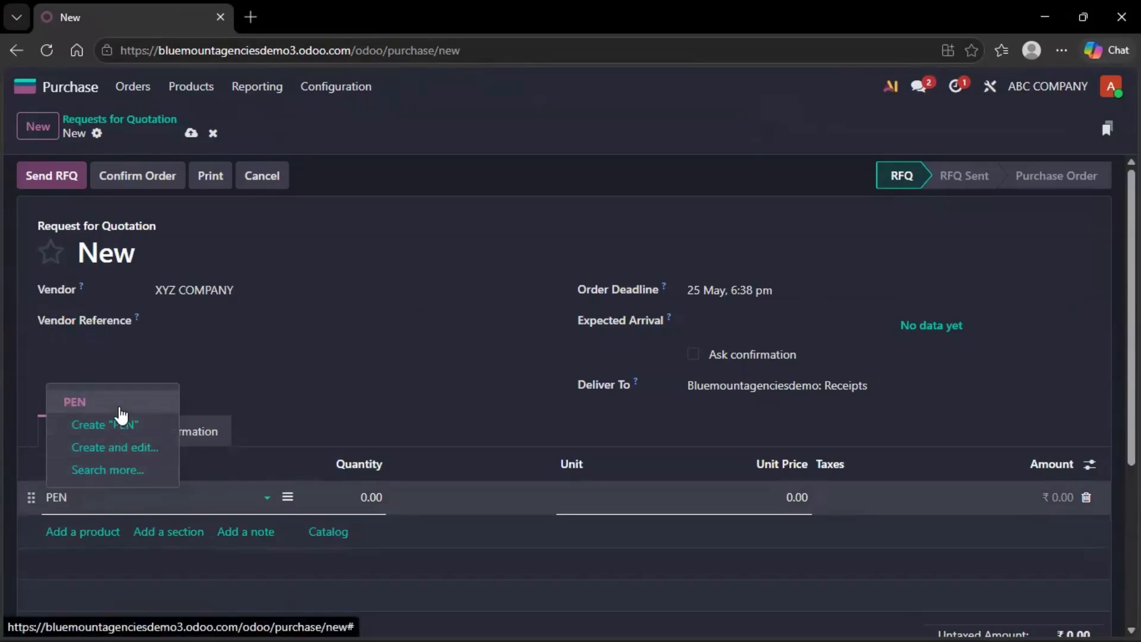
click(119, 405)
click(360, 497)
text(1,0)
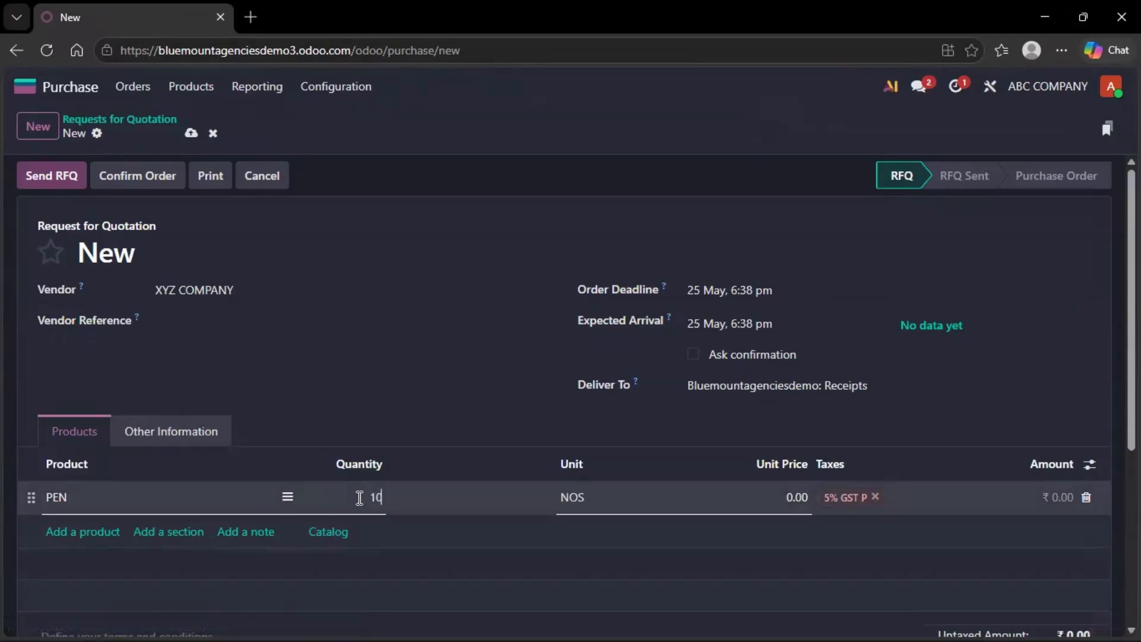
text(00)
click(438, 421)
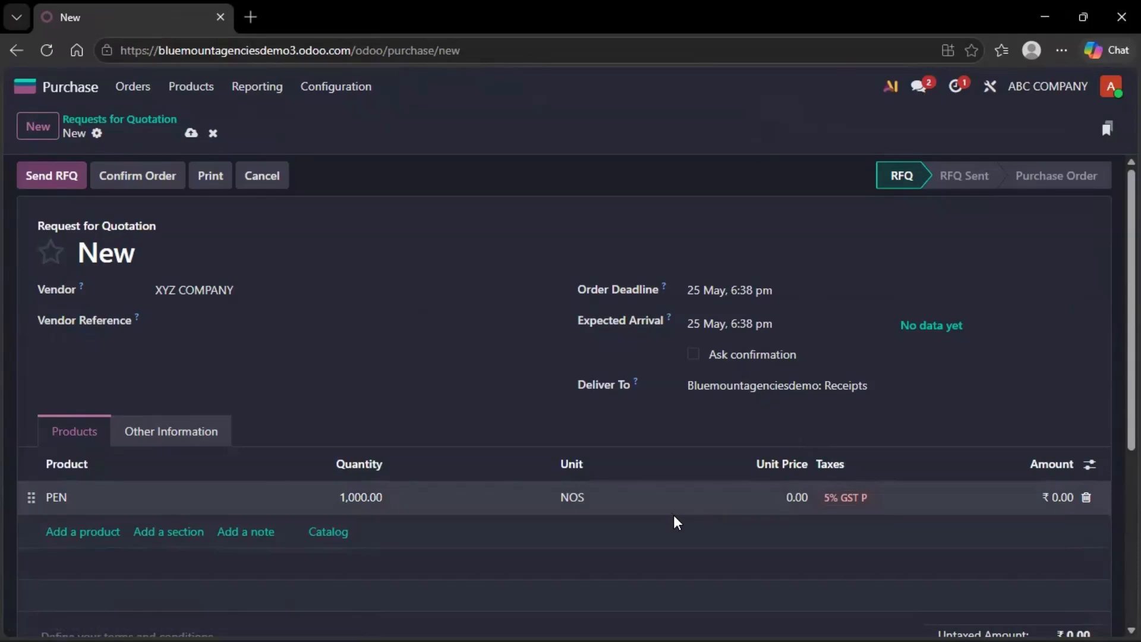
Step: Set the PEN line's unit price to 100 and remove its 5% GST P tax
click(787, 500)
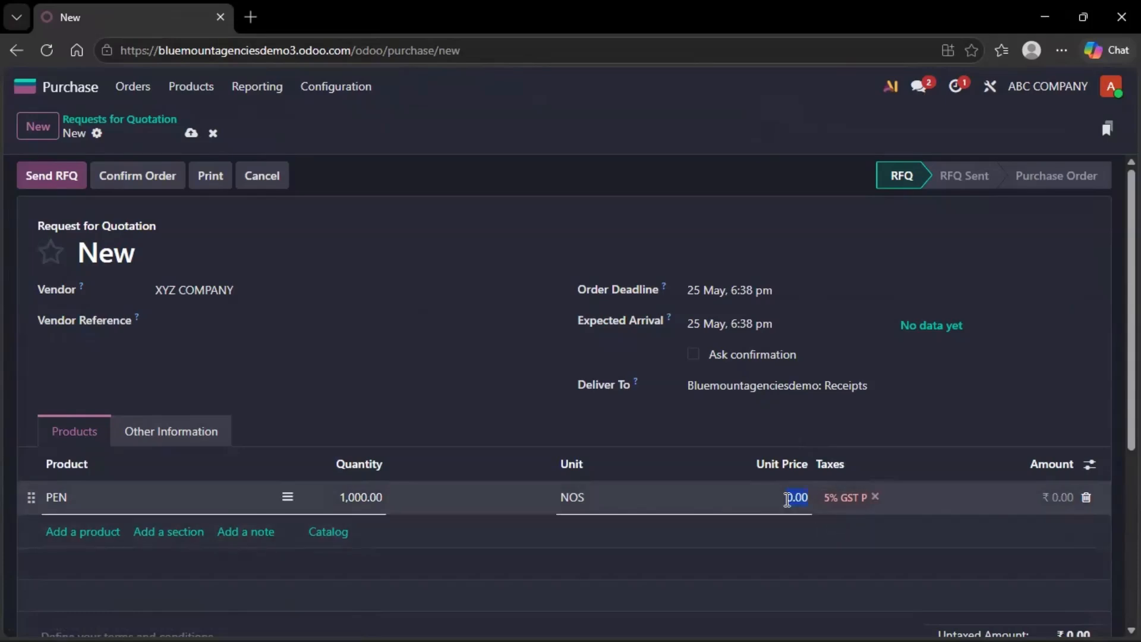
text(100)
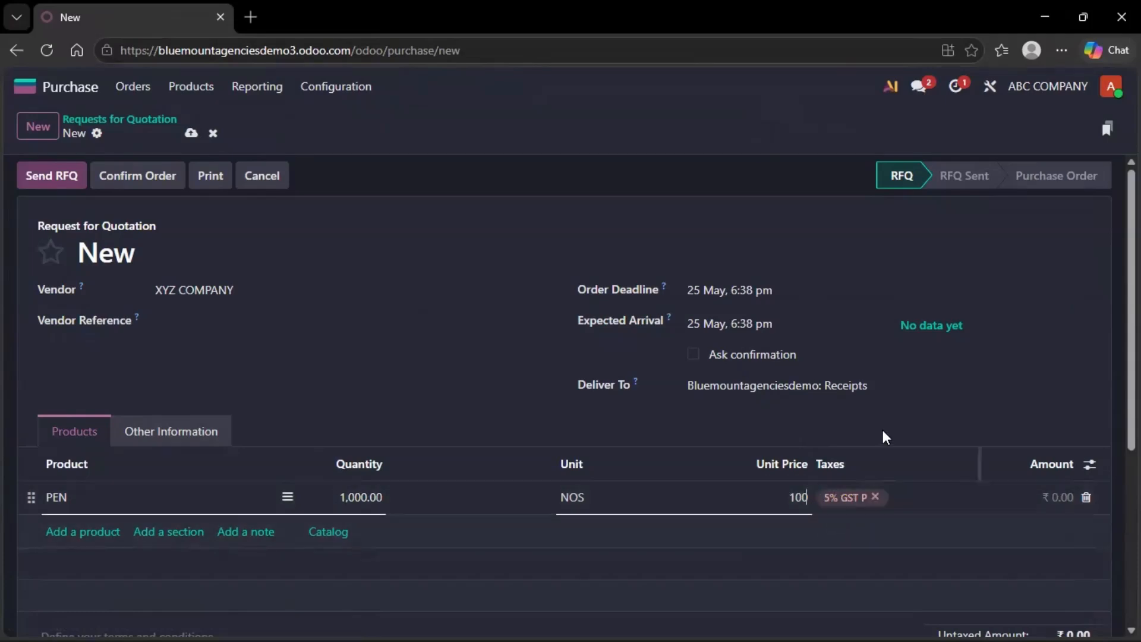
click(891, 446)
scroll(882, 454, down, 3)
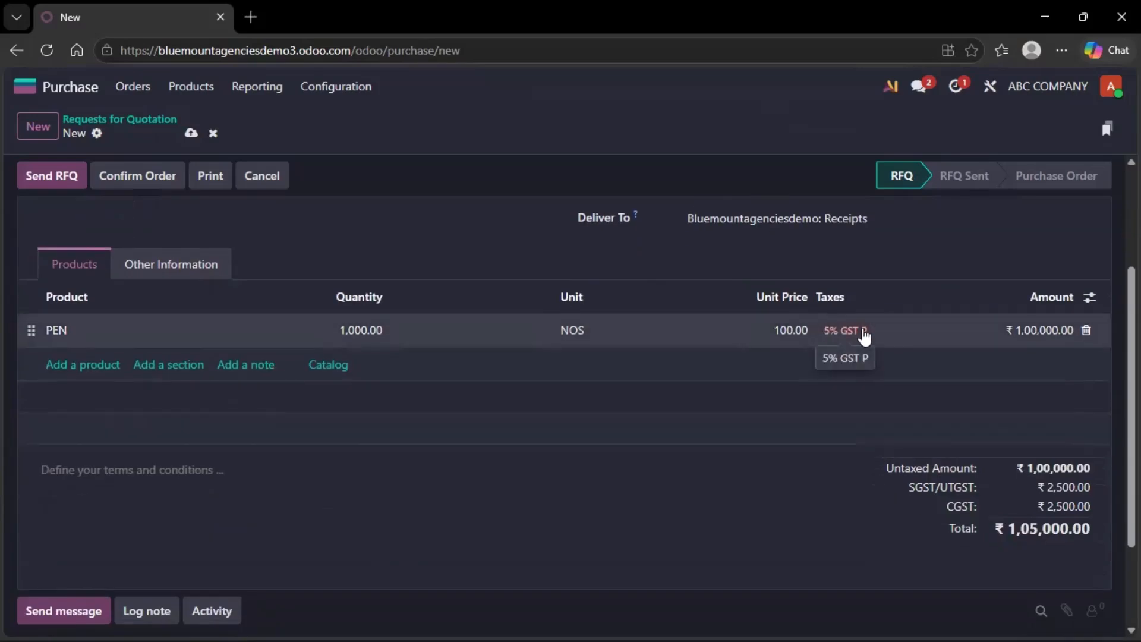
click(864, 336)
click(871, 331)
scroll(871, 329, up, 3)
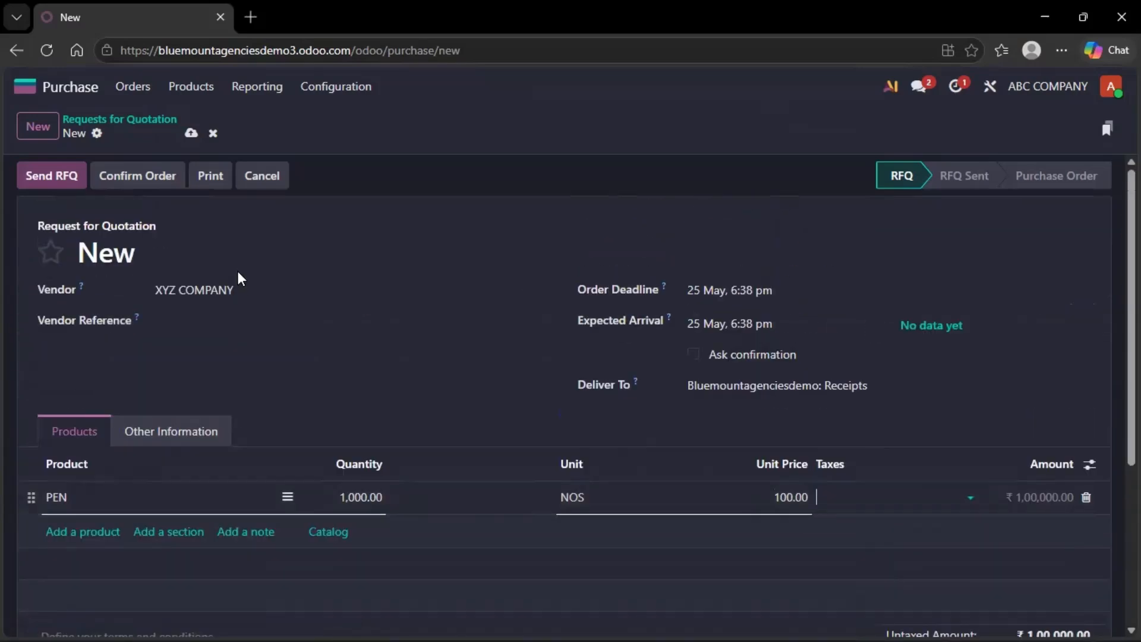
Step: Confirm the XYZ COMPANY purchase order and validate its receipt for the PEN product
click(158, 173)
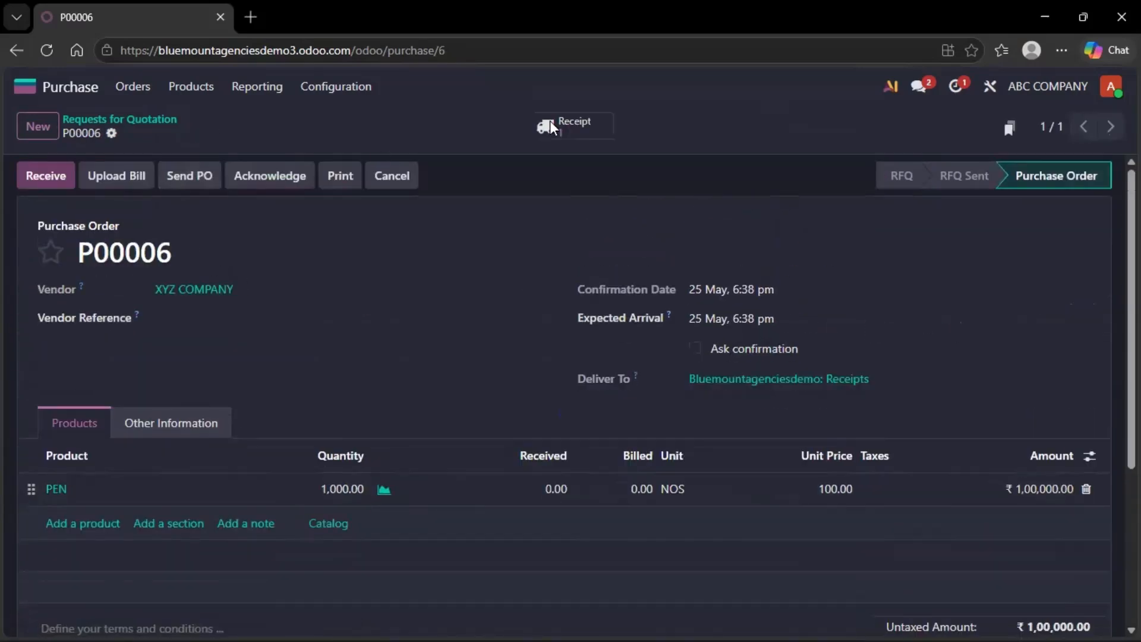
click(563, 124)
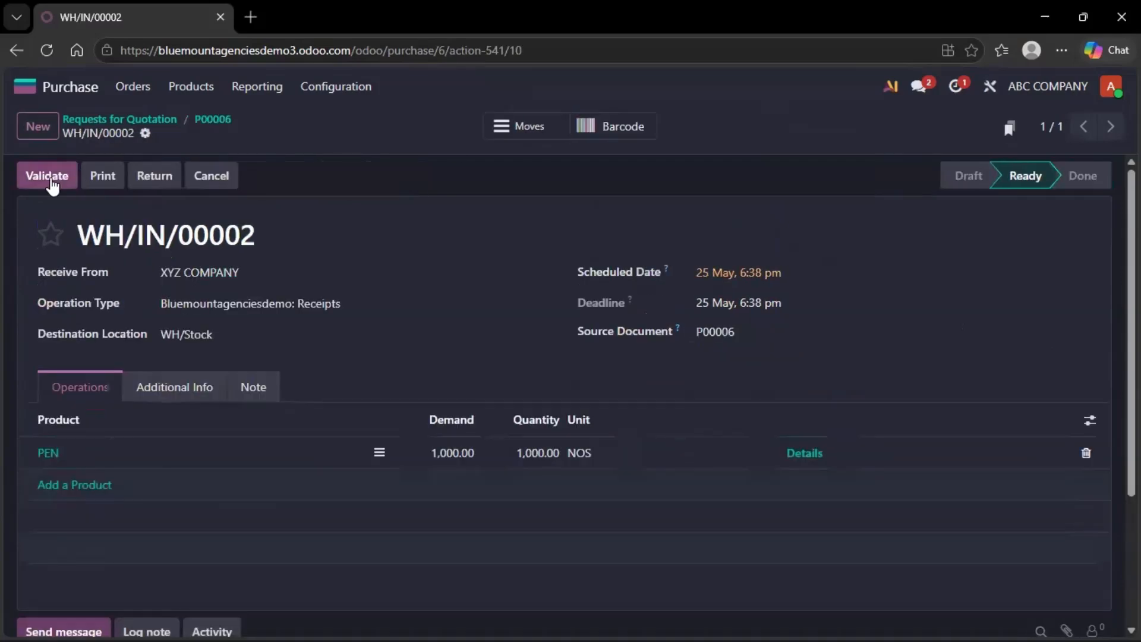
click(51, 178)
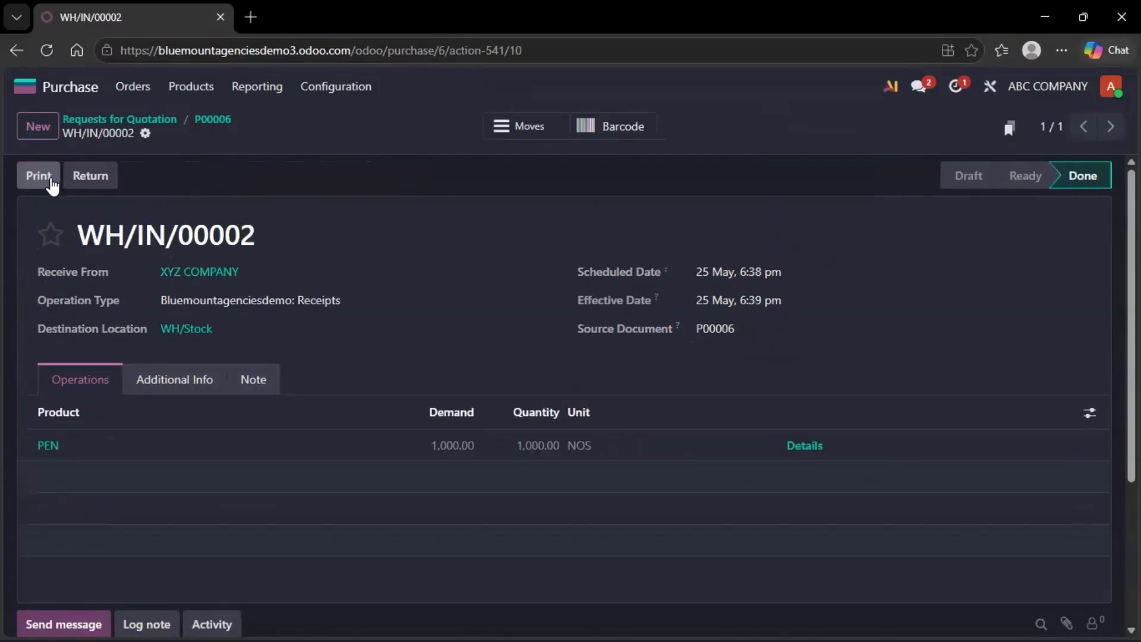
click(171, 130)
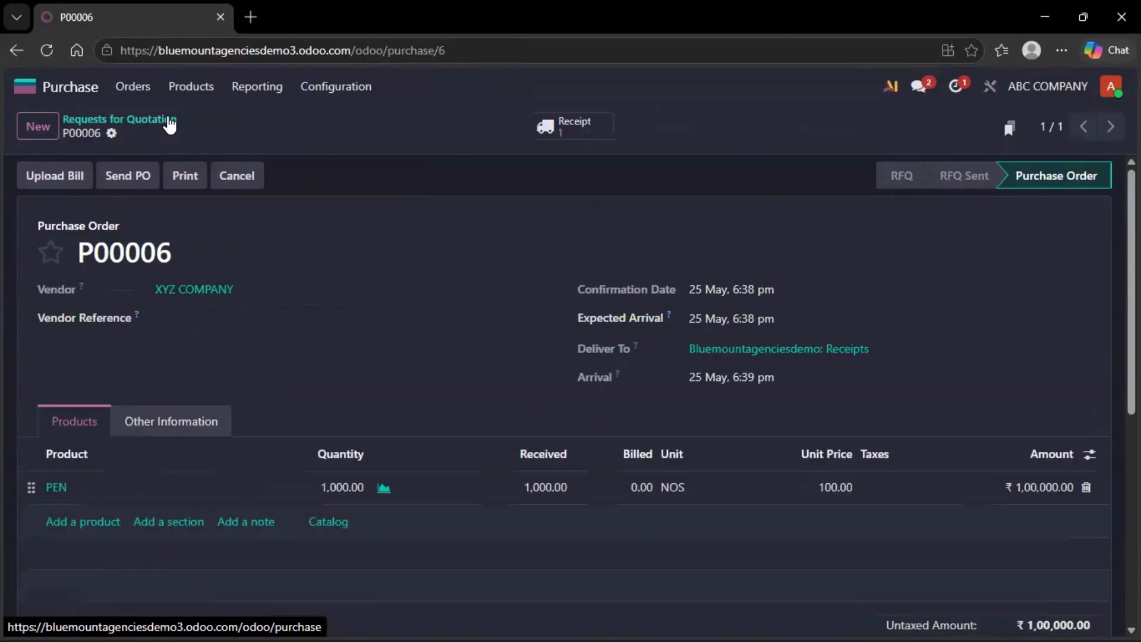
Step: Return to the requests for quotation list and switch the active company from ABC COMPANY to ABC COMPANY-Estimatee only
click(164, 122)
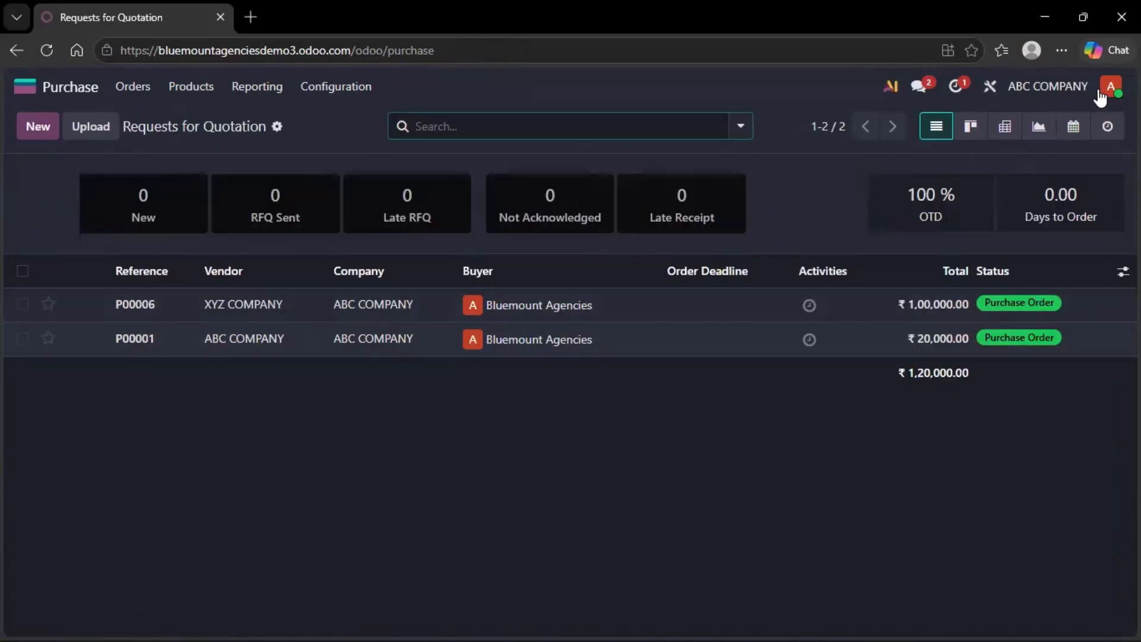
click(1070, 89)
click(842, 121)
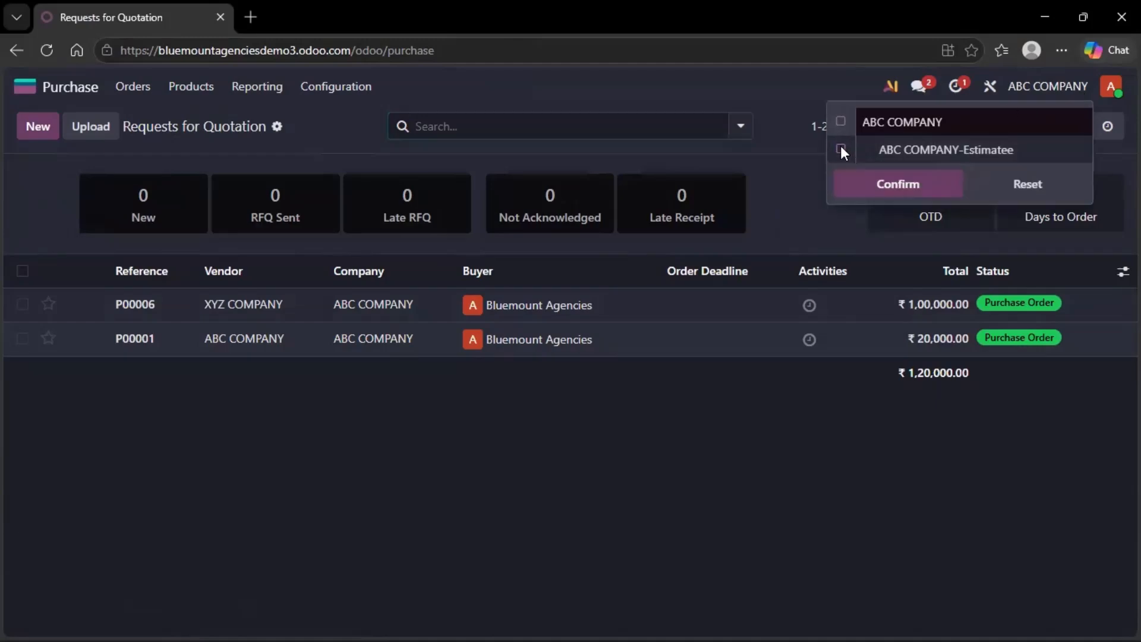
click(840, 148)
click(867, 189)
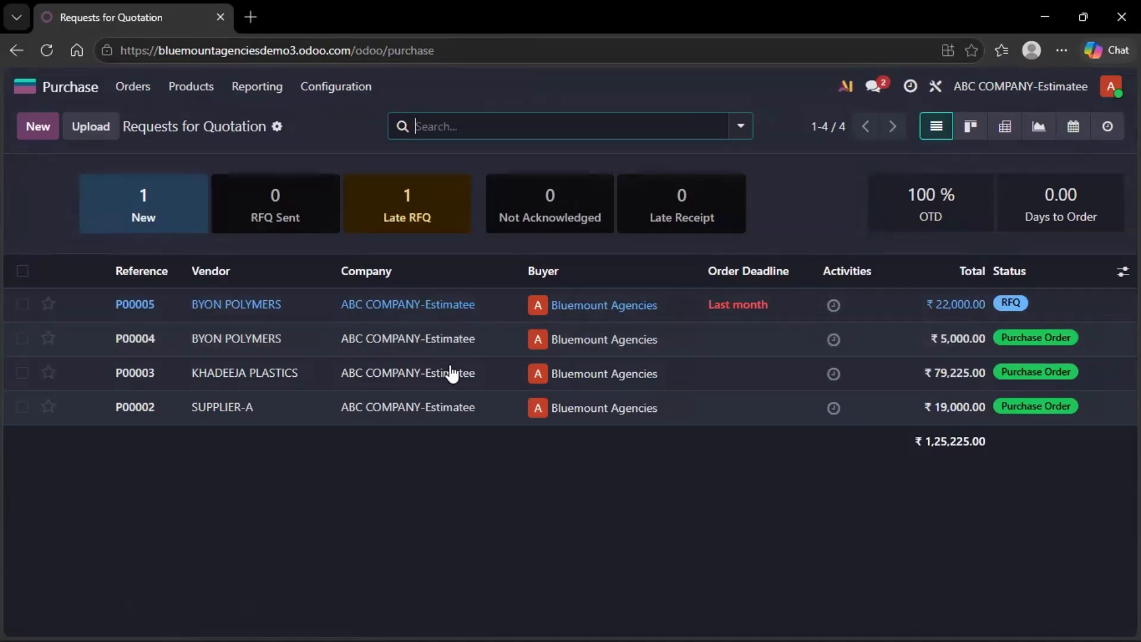
Step: Create a new request for quotation in ABC COMPANY-Estimatee with XYZ COMPANY as the vendor
click(32, 123)
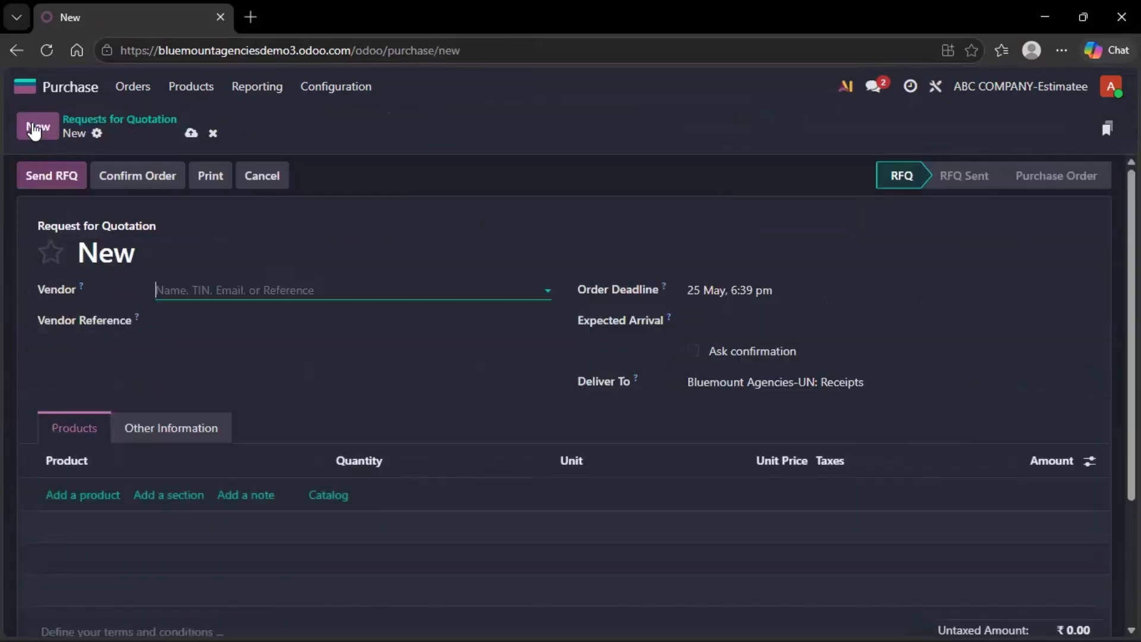
click(229, 283)
text(XYZ)
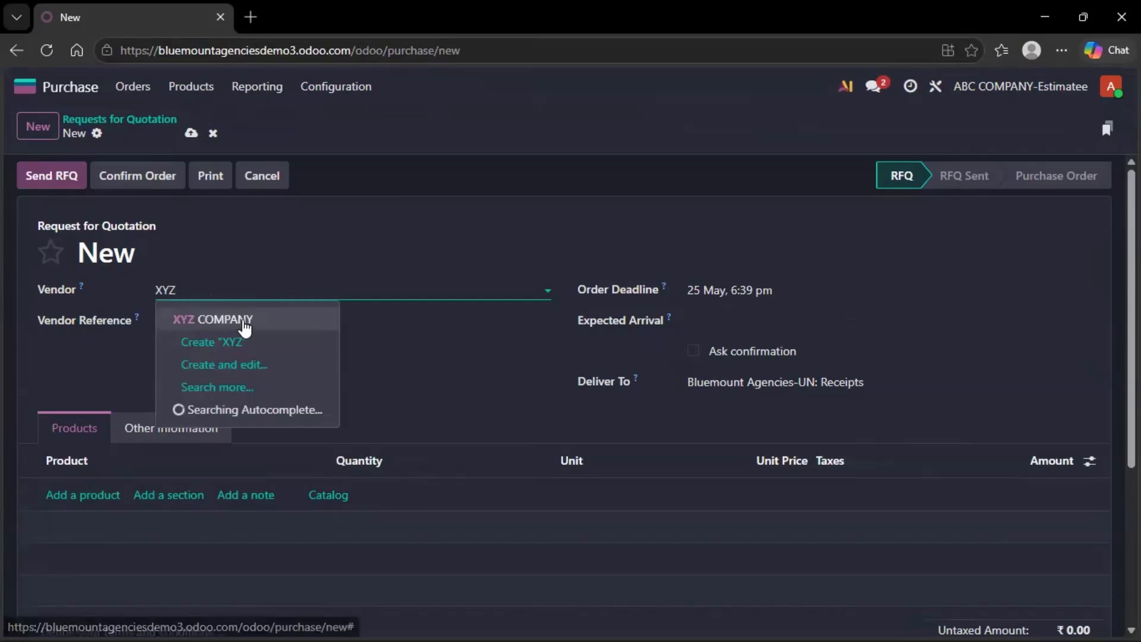
click(245, 324)
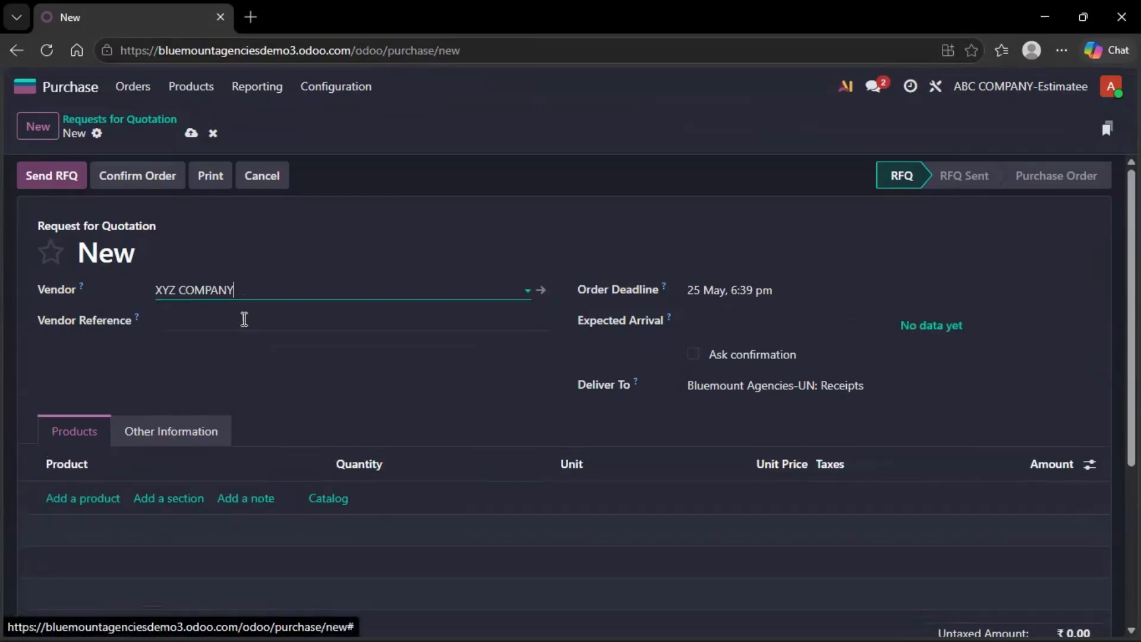
Step: Add the PEN product to the new request for quotation with a quantity of 500
click(101, 496)
text(PE)
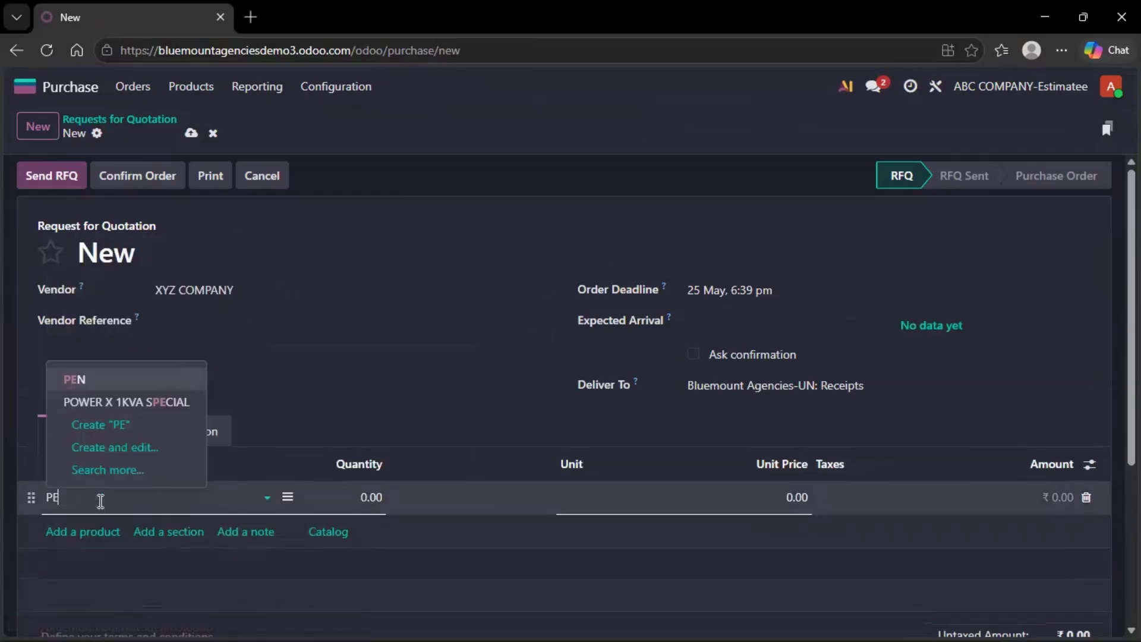
text(N)
click(74, 399)
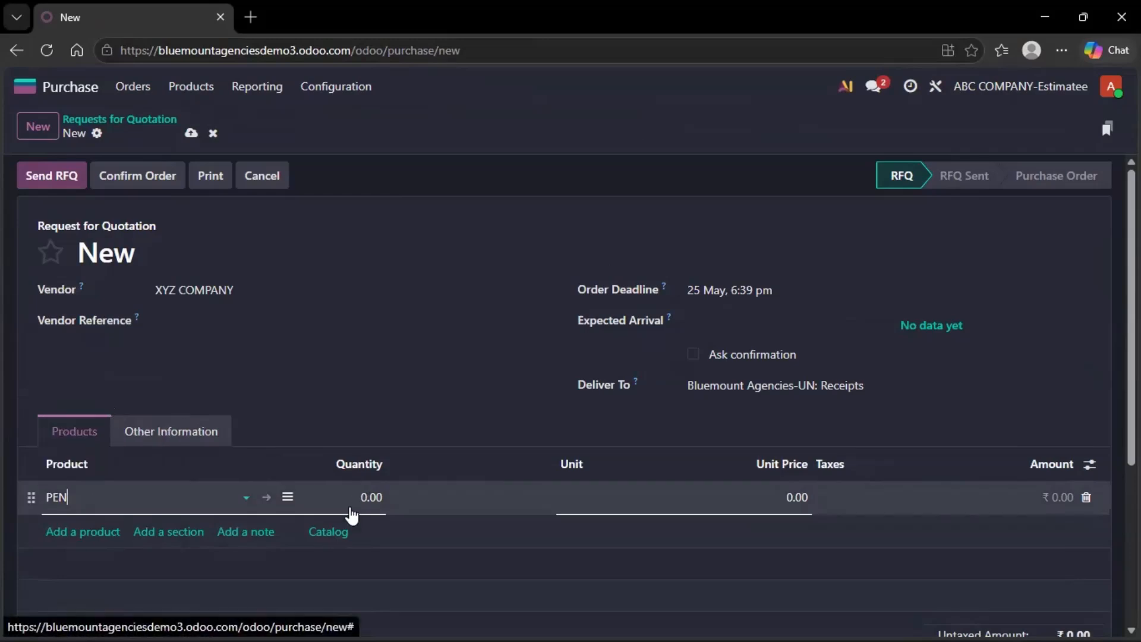
click(353, 503)
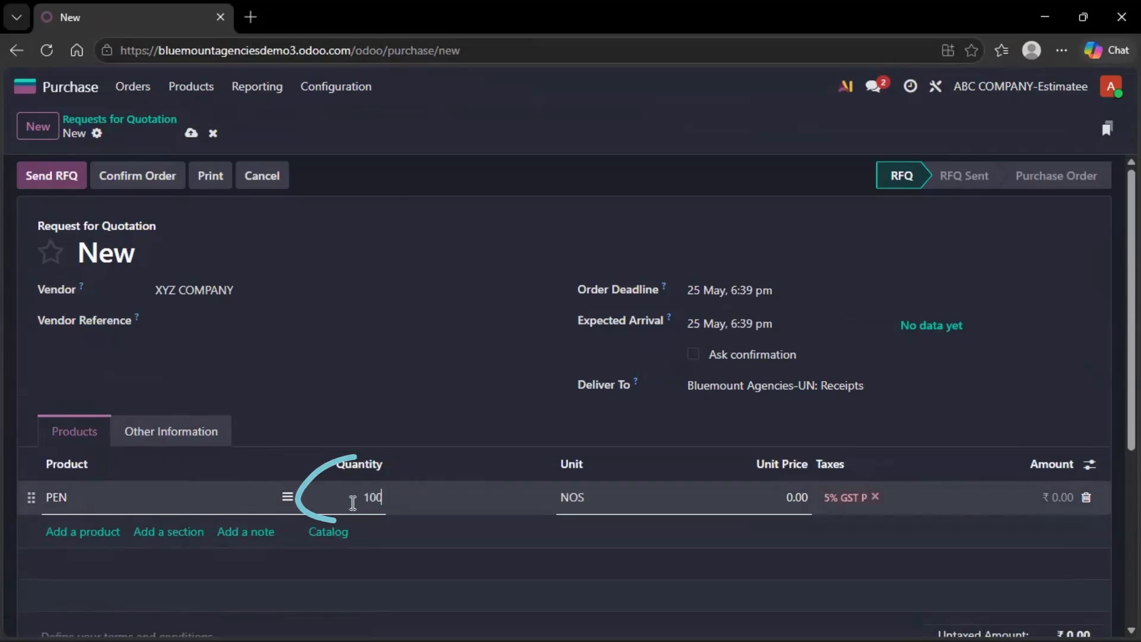
key(BackSpace)
text(500.)
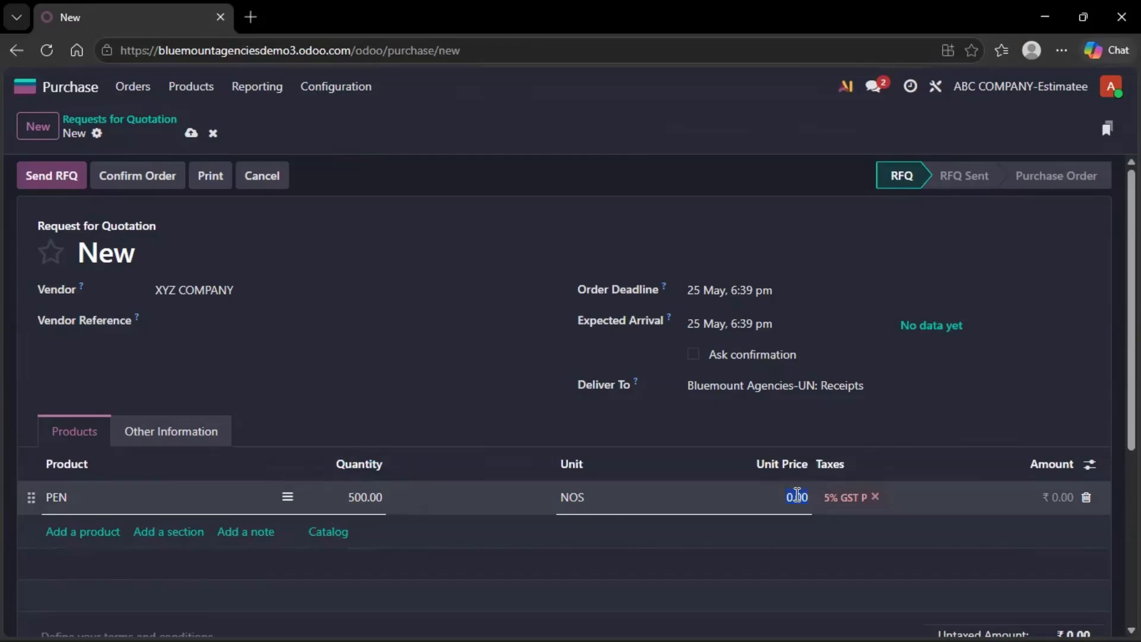
Step: Set the PEN line's unit price to 110 and remove its 5% GST P tax
text(100)
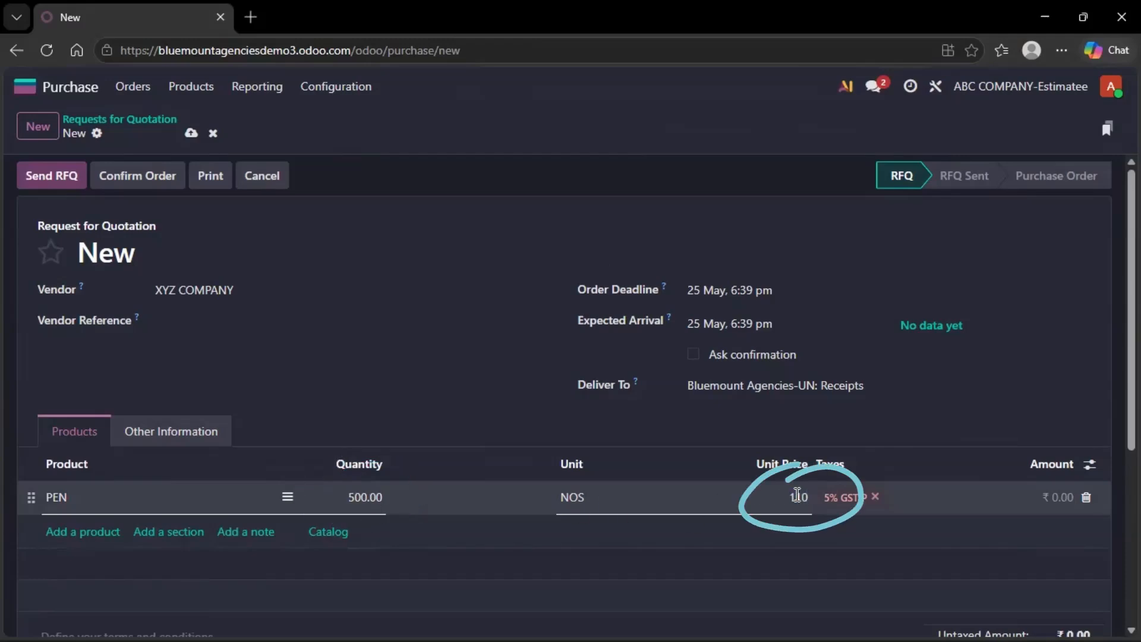
click(929, 424)
click(872, 498)
click(877, 497)
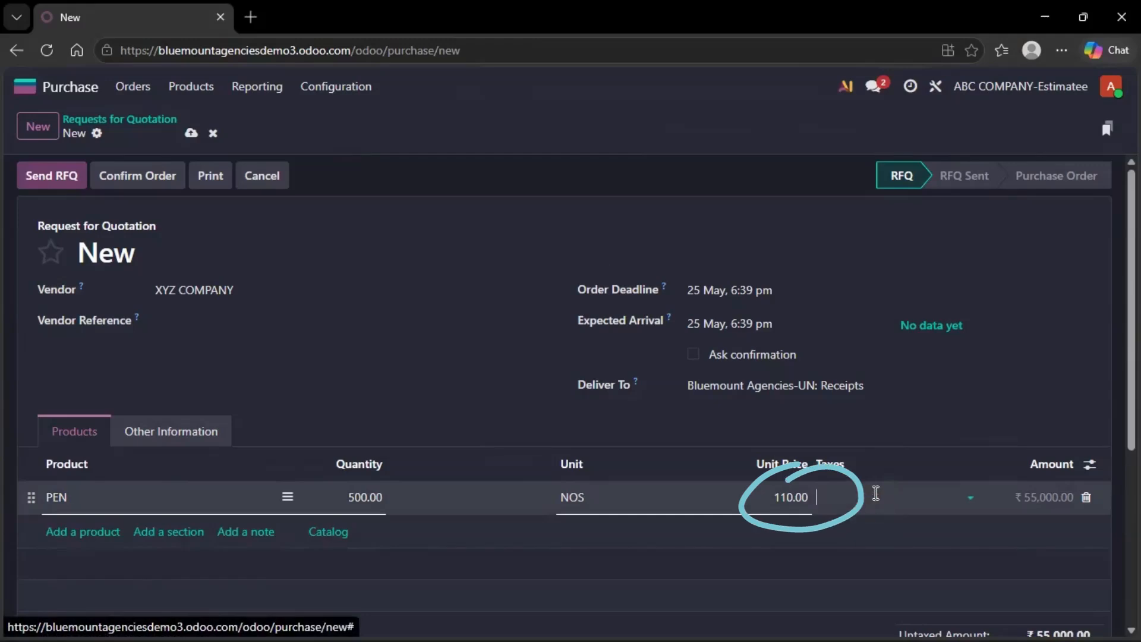
scroll(912, 430, down, 1)
scroll(911, 428, down, 2)
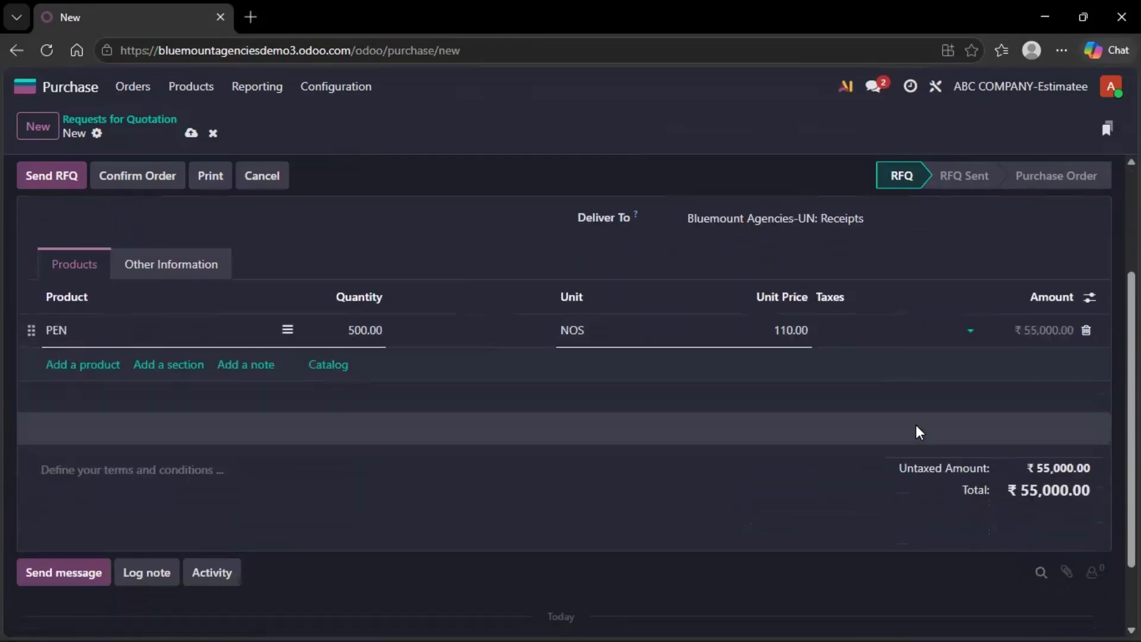
scroll(916, 424, up, 1)
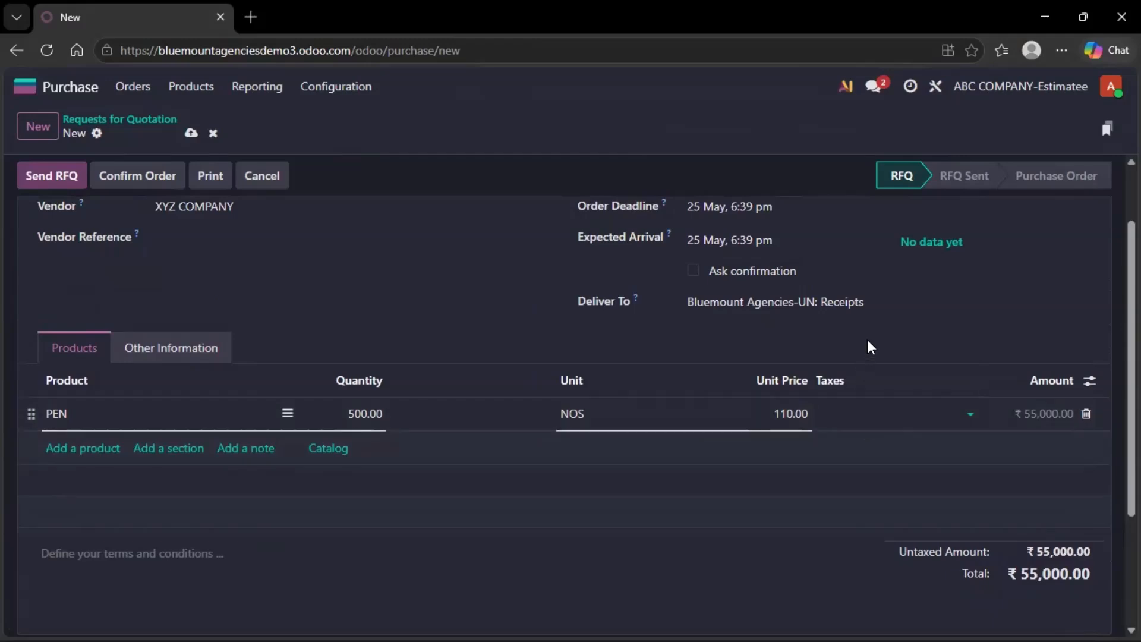
scroll(867, 341, up, 1)
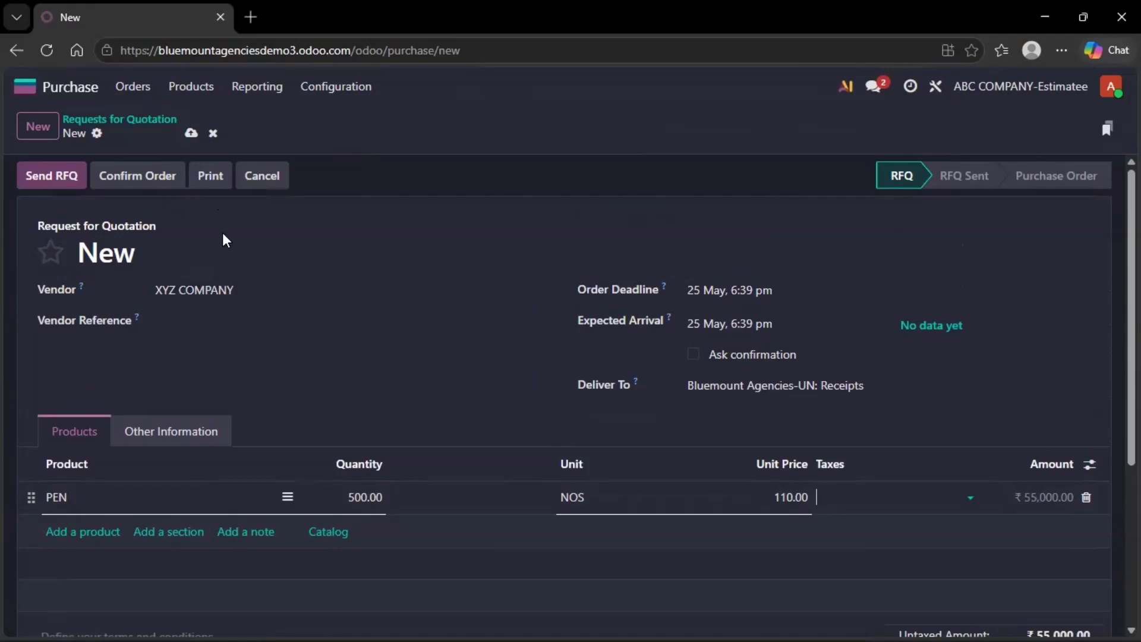
Step: Save and confirm the ABC COMPANY-Estimatee purchase order and validate its PEN receipt
click(191, 133)
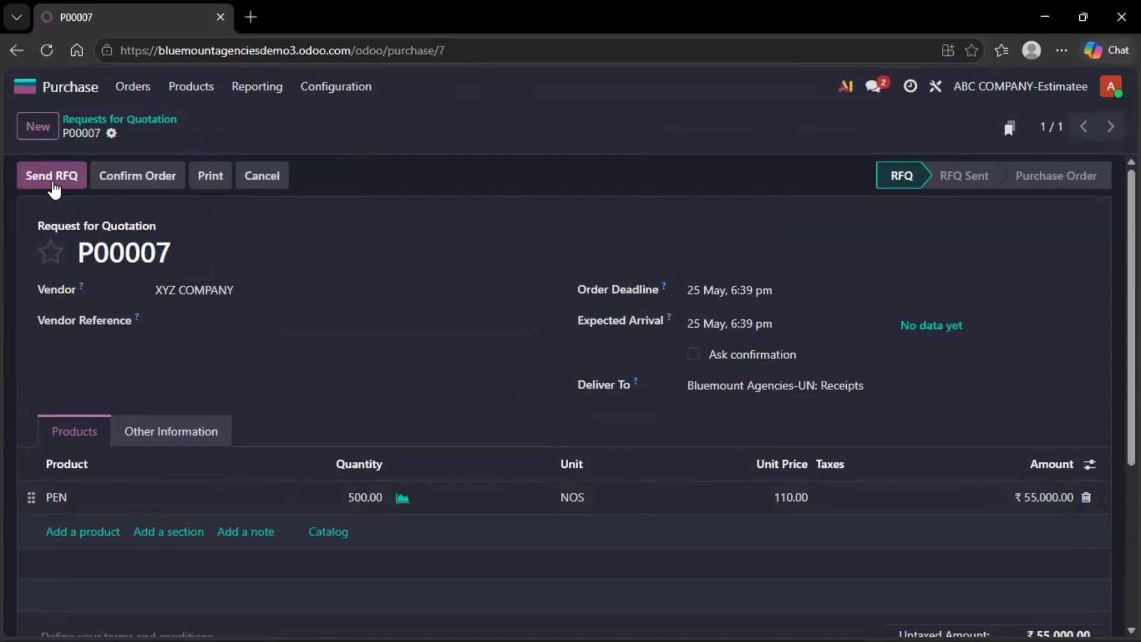
click(132, 189)
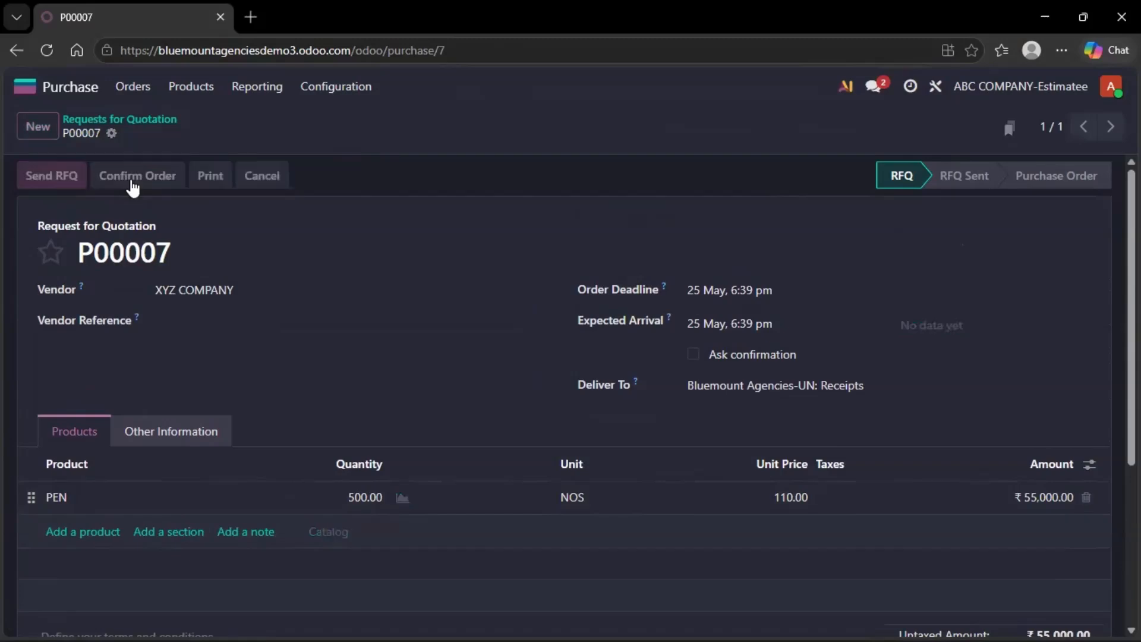
click(548, 125)
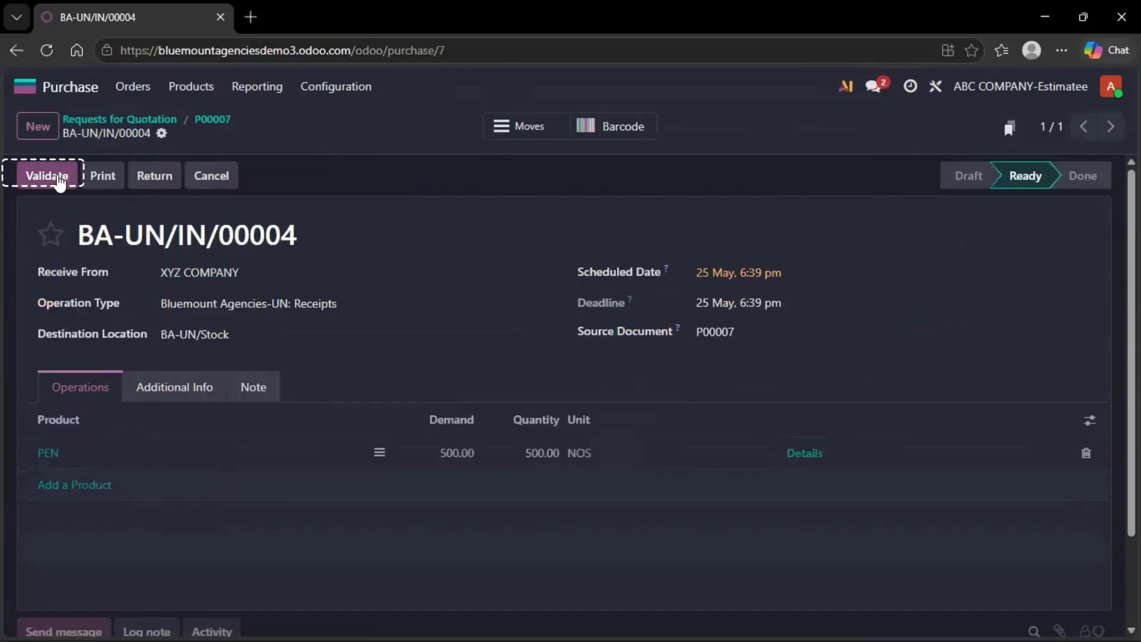
click(62, 177)
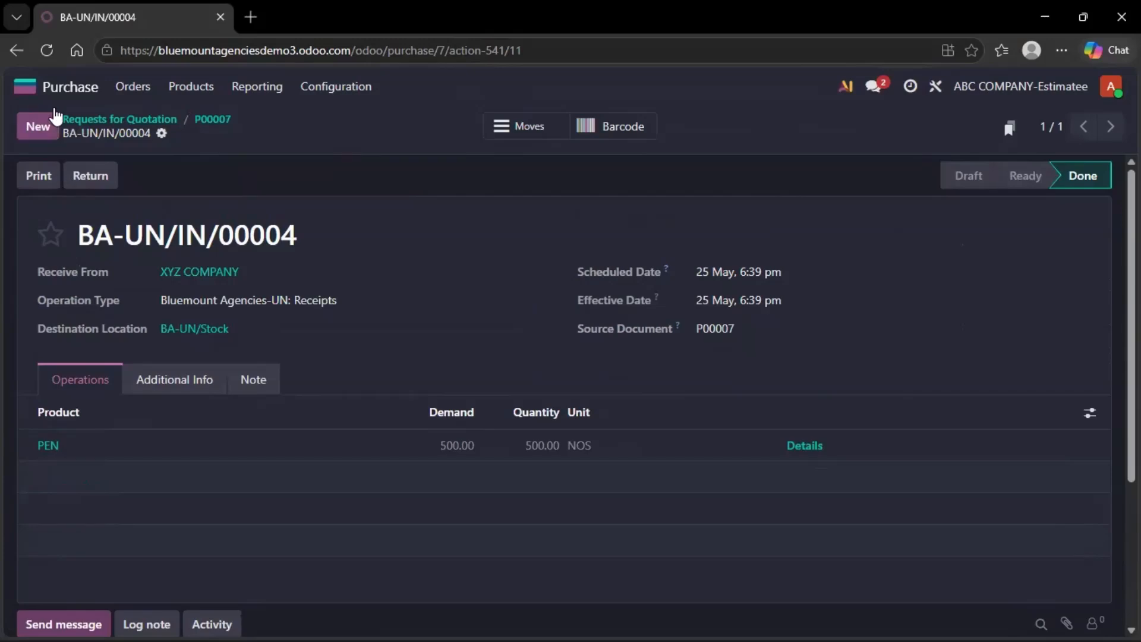
Step: Open the Inventory app and activate ABC COMPANY-Estimatee alongside ABC COMPANY
click(59, 87)
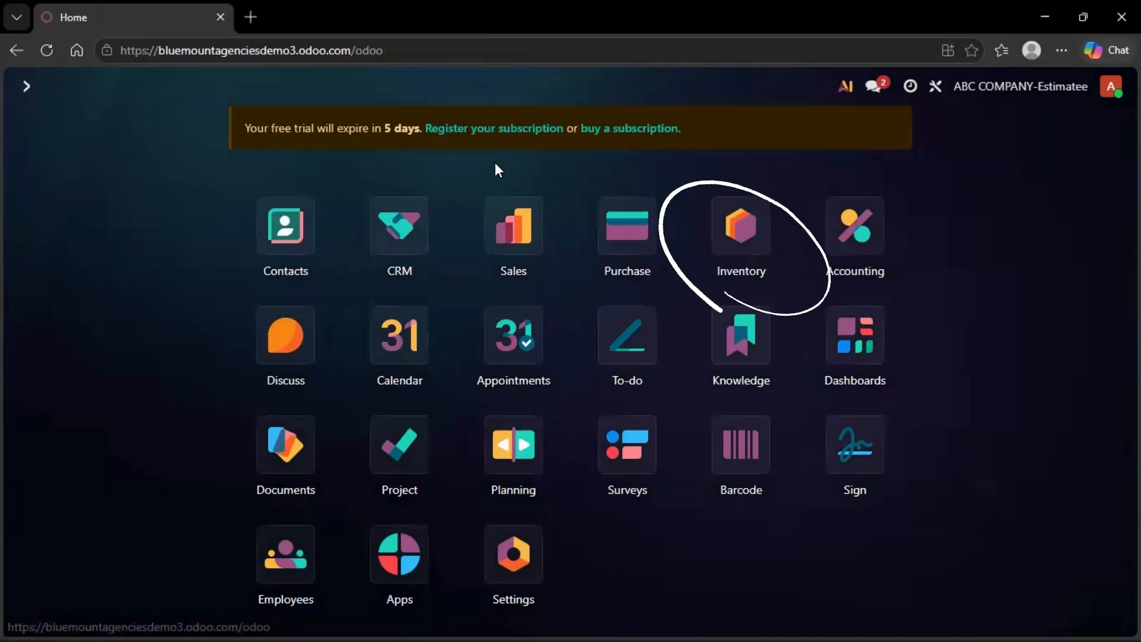
click(732, 221)
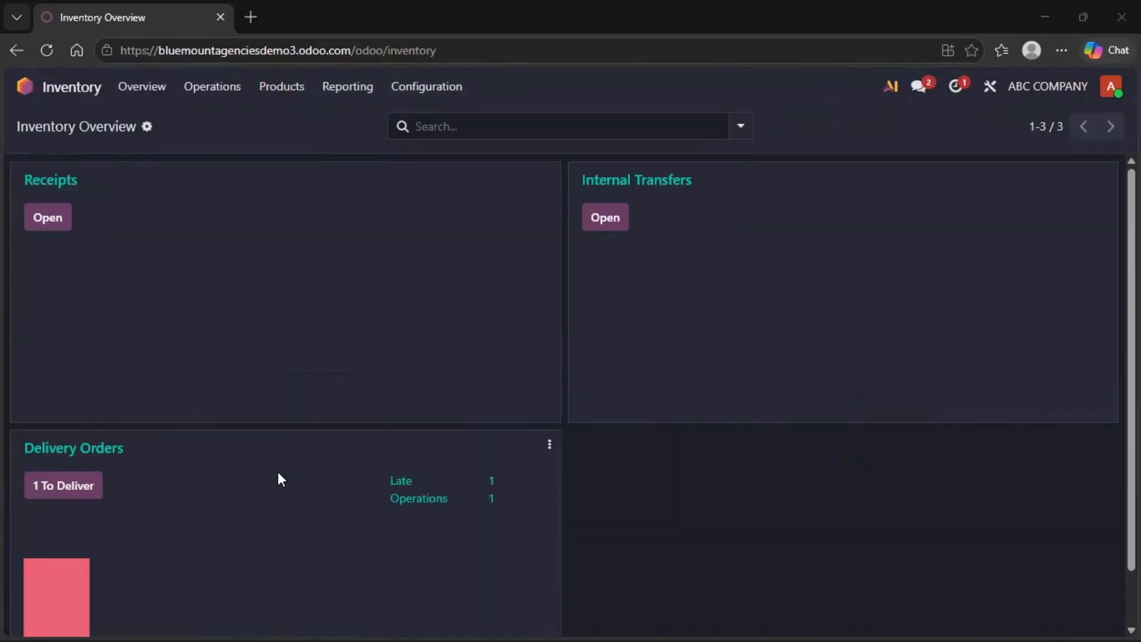
click(1056, 89)
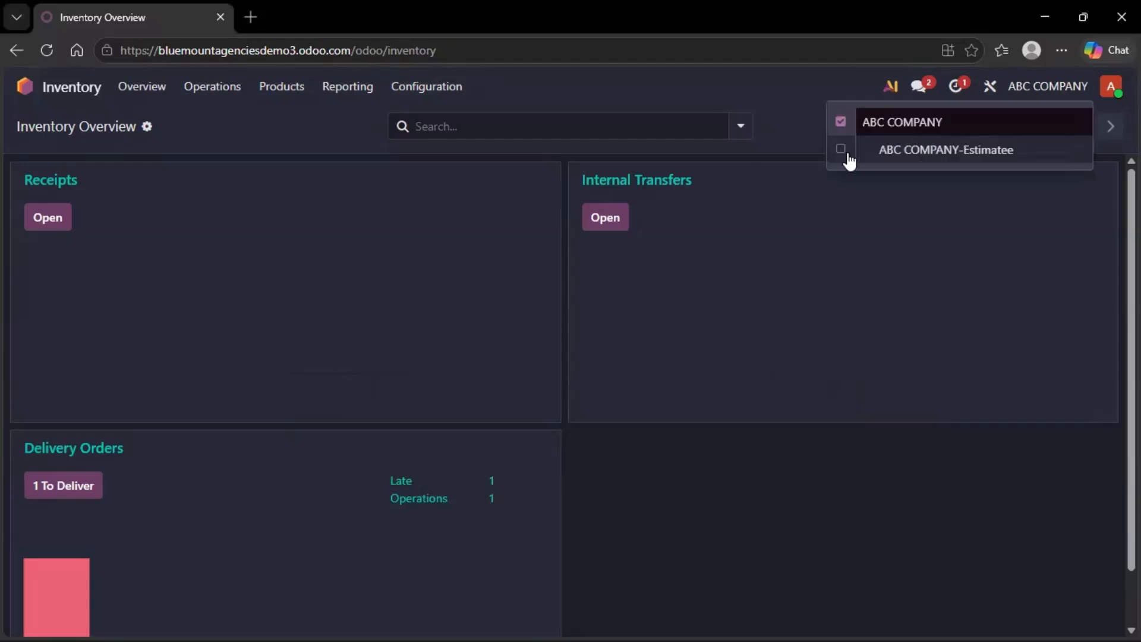
click(840, 149)
click(865, 181)
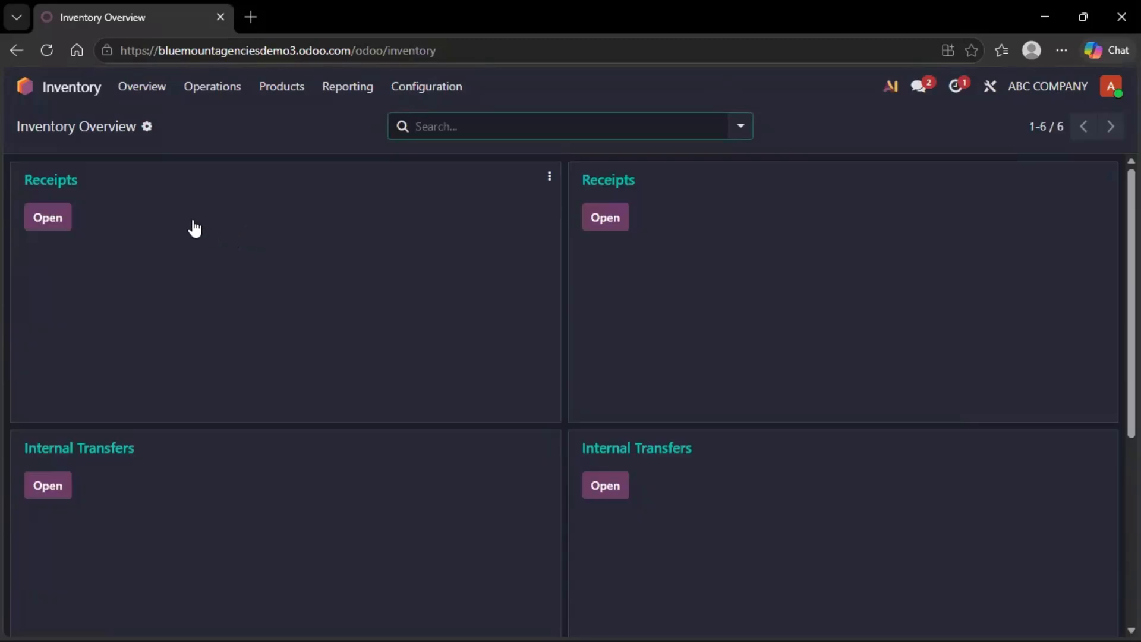
Step: Review the Inventory Overview cards for both companies, group them by Warehouse, and clear the grouping
scroll(693, 372, down, 5)
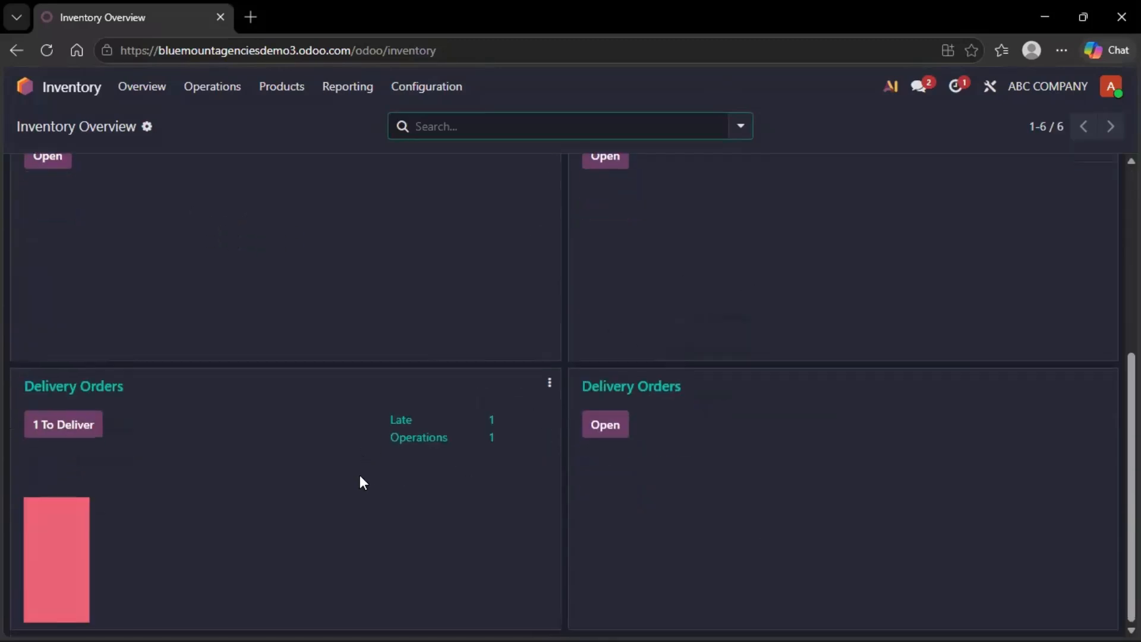
scroll(667, 422, up, 5)
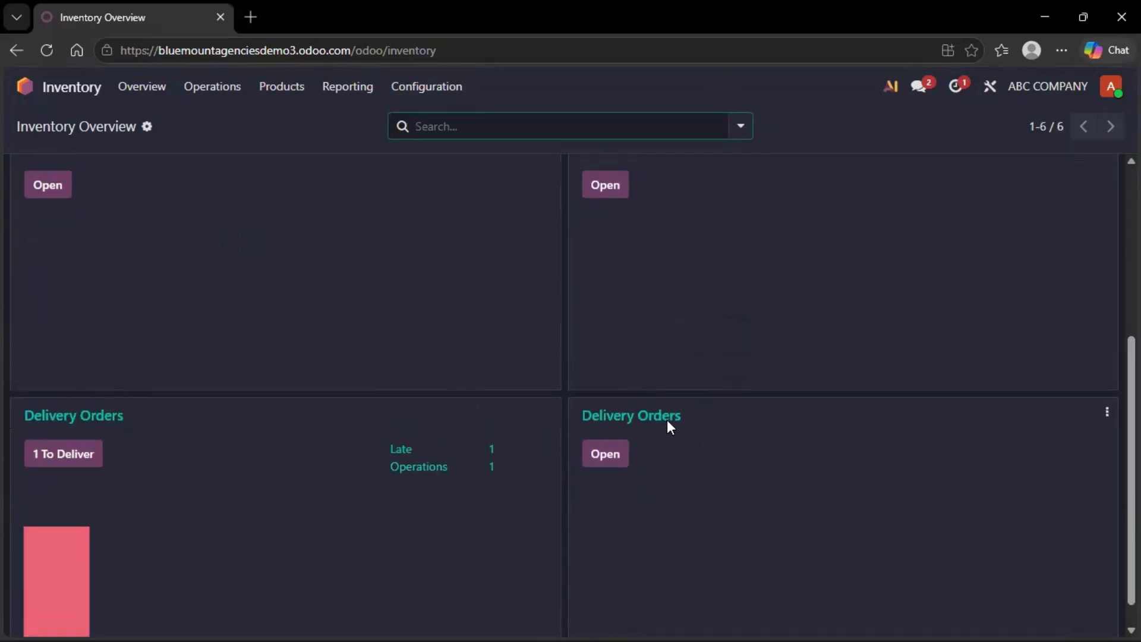
click(490, 127)
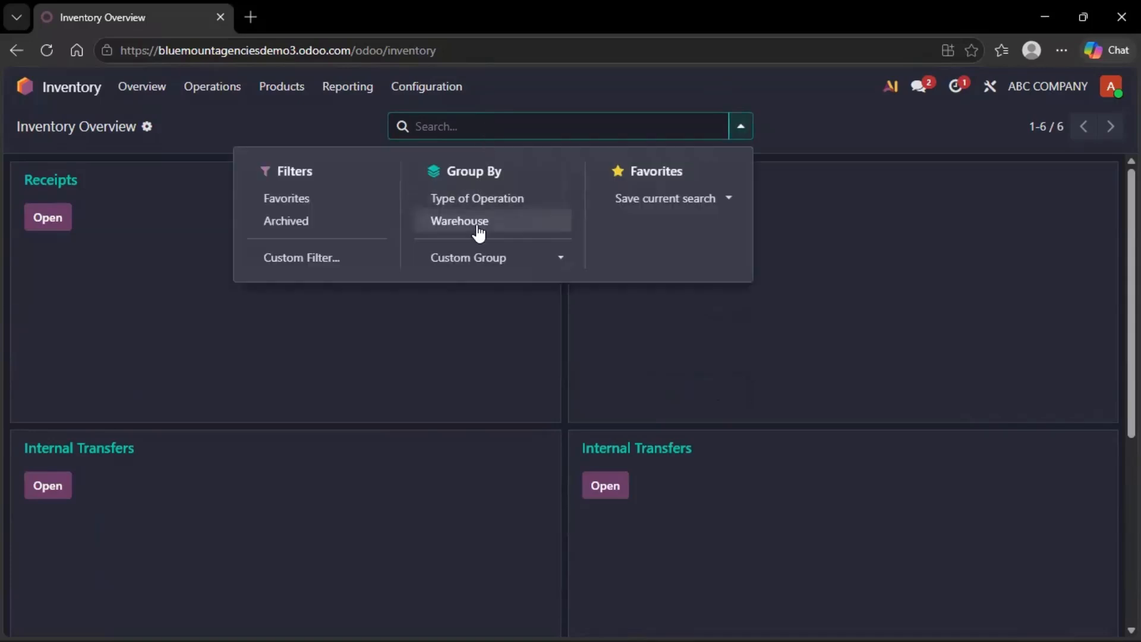
click(479, 233)
click(529, 98)
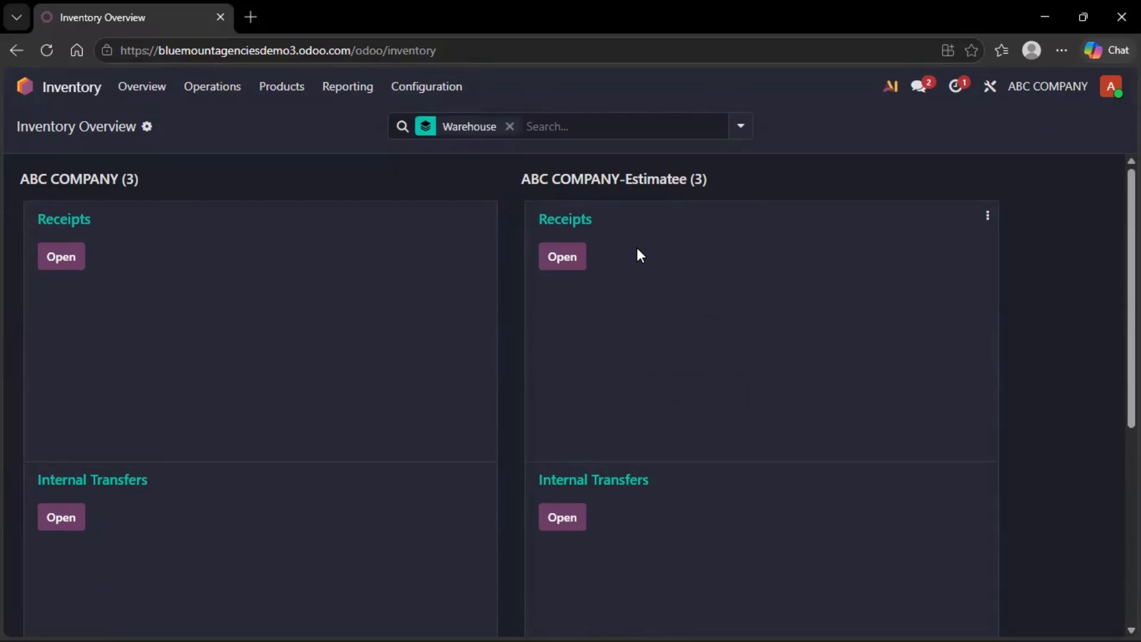
click(510, 128)
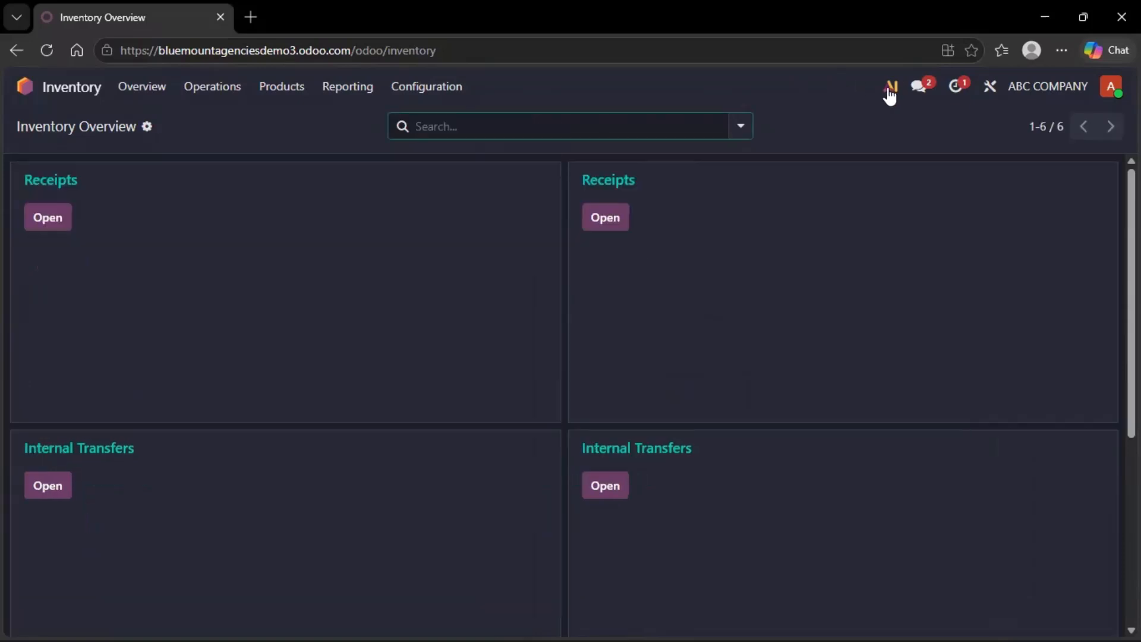
Step: Open the Stock report with only ABC COMPANY active and search it for the product PEN
click(333, 97)
click(342, 119)
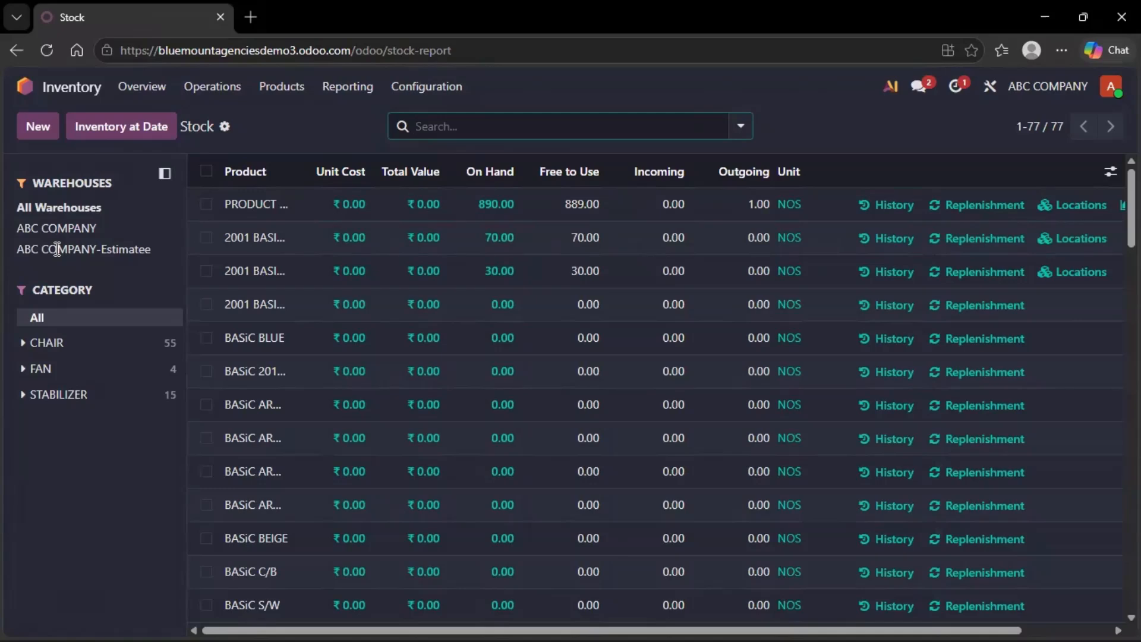
click(1029, 94)
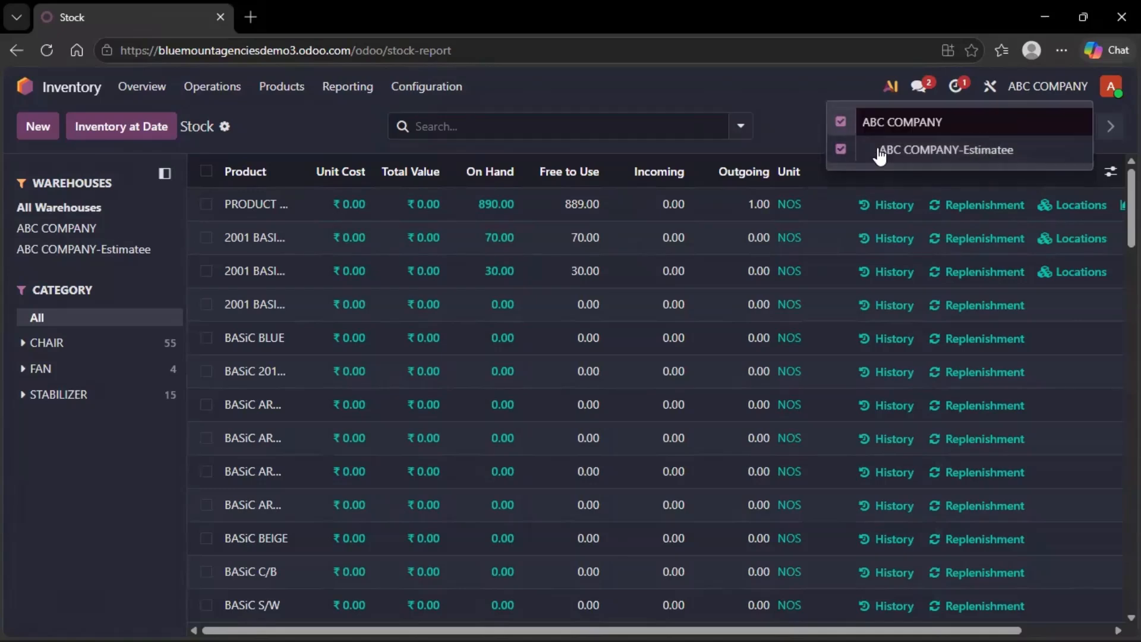
click(845, 152)
click(869, 184)
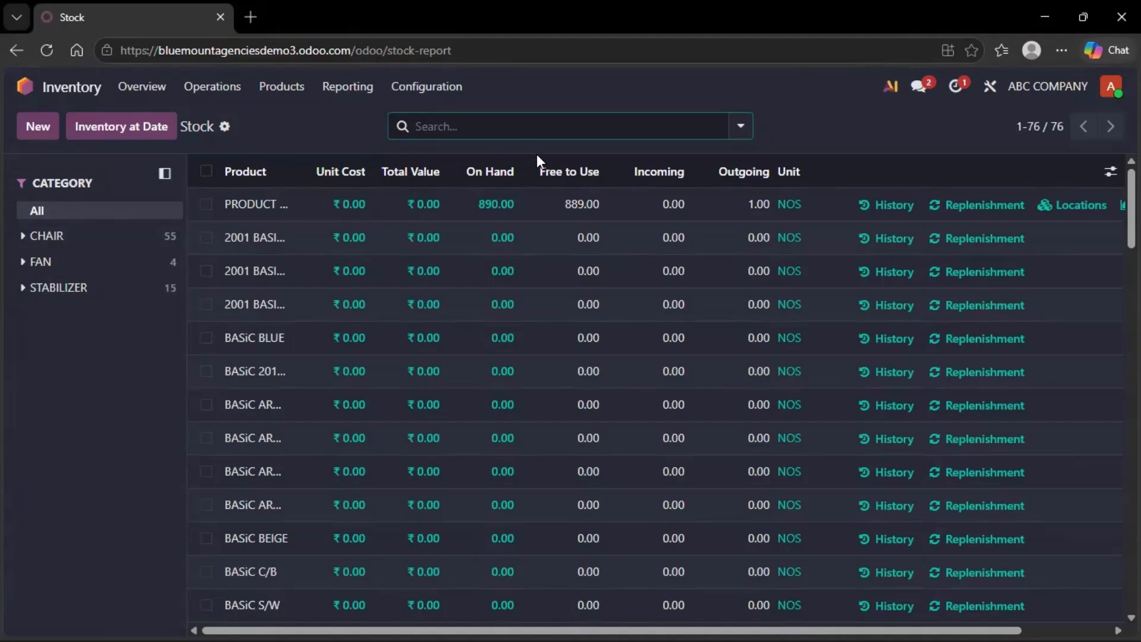
text(PEN)
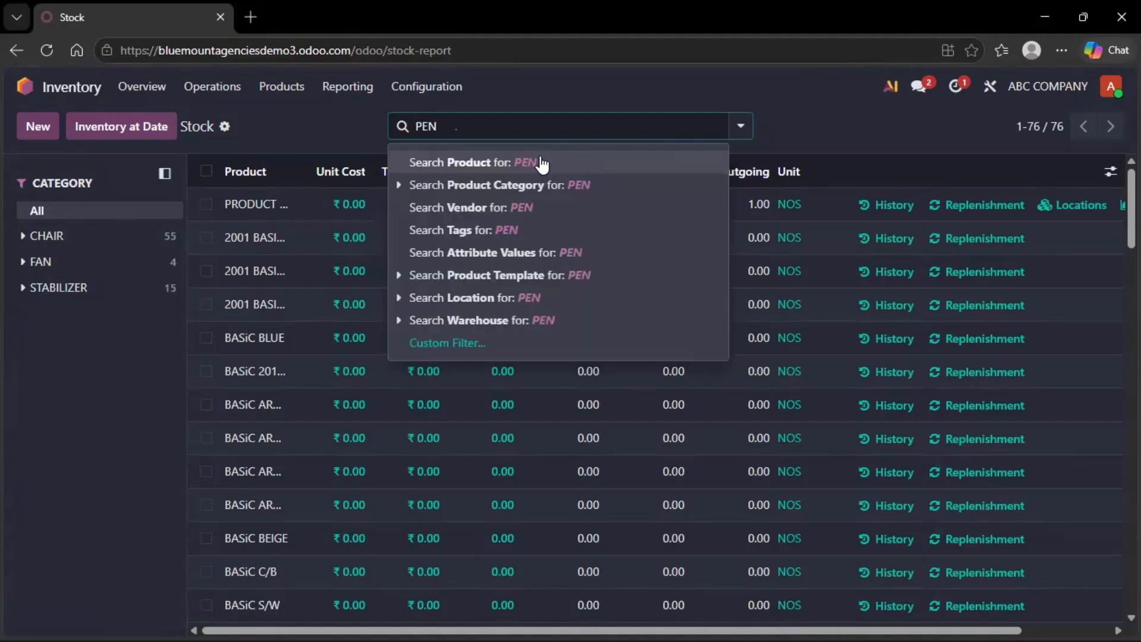
click(541, 163)
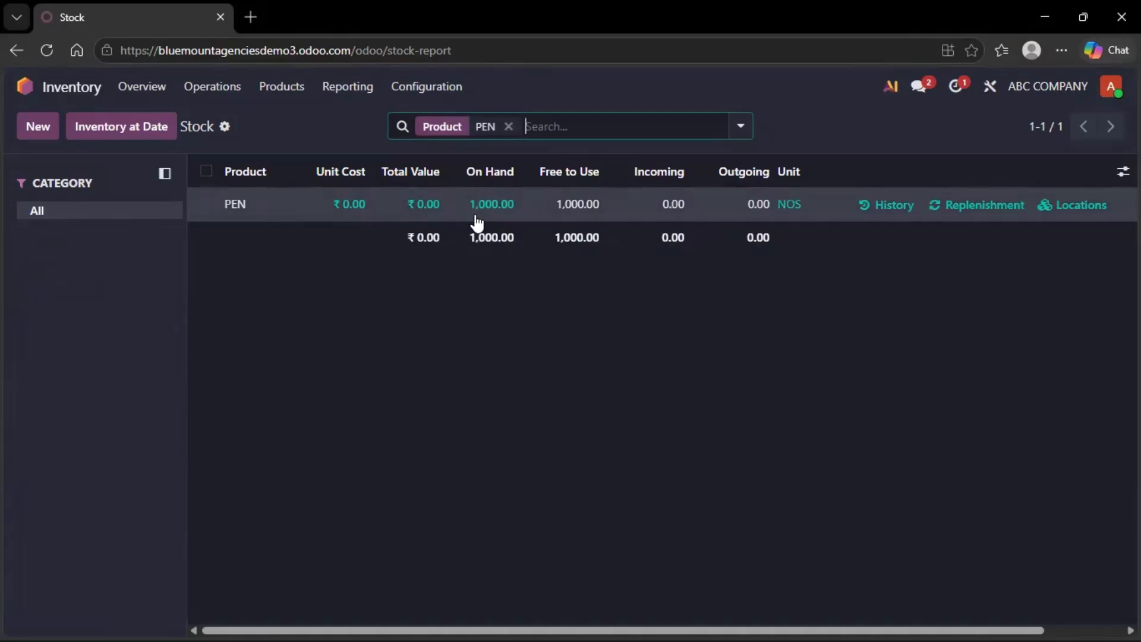
Step: Make ABC COMPANY-Estimatee the only active company and search the Stock report for PEN
click(1043, 88)
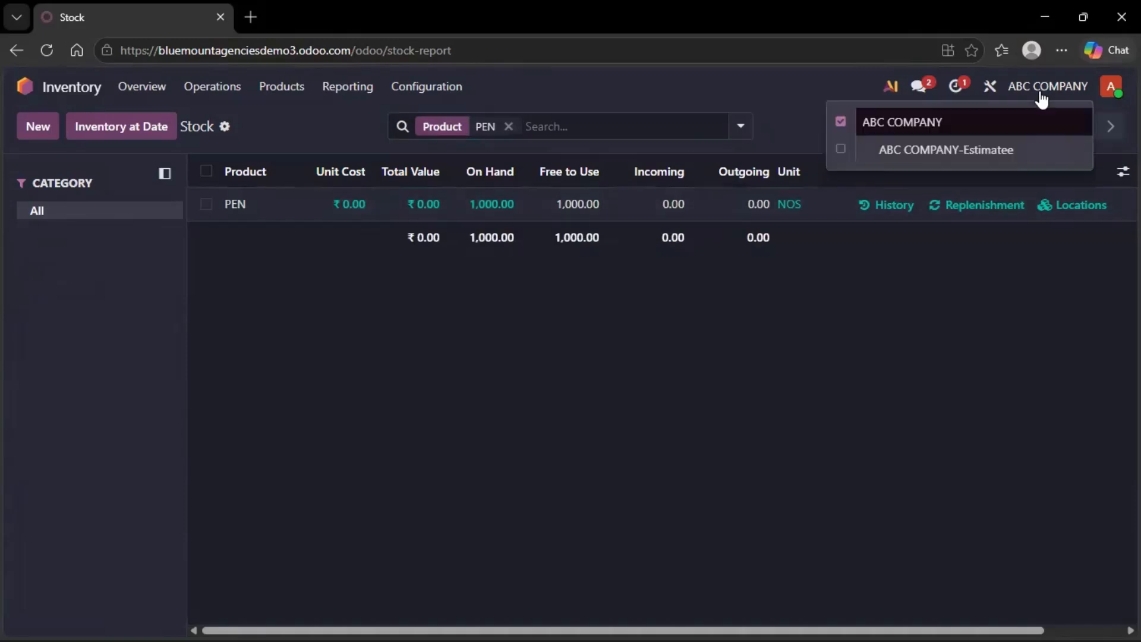
click(840, 120)
click(838, 149)
click(861, 185)
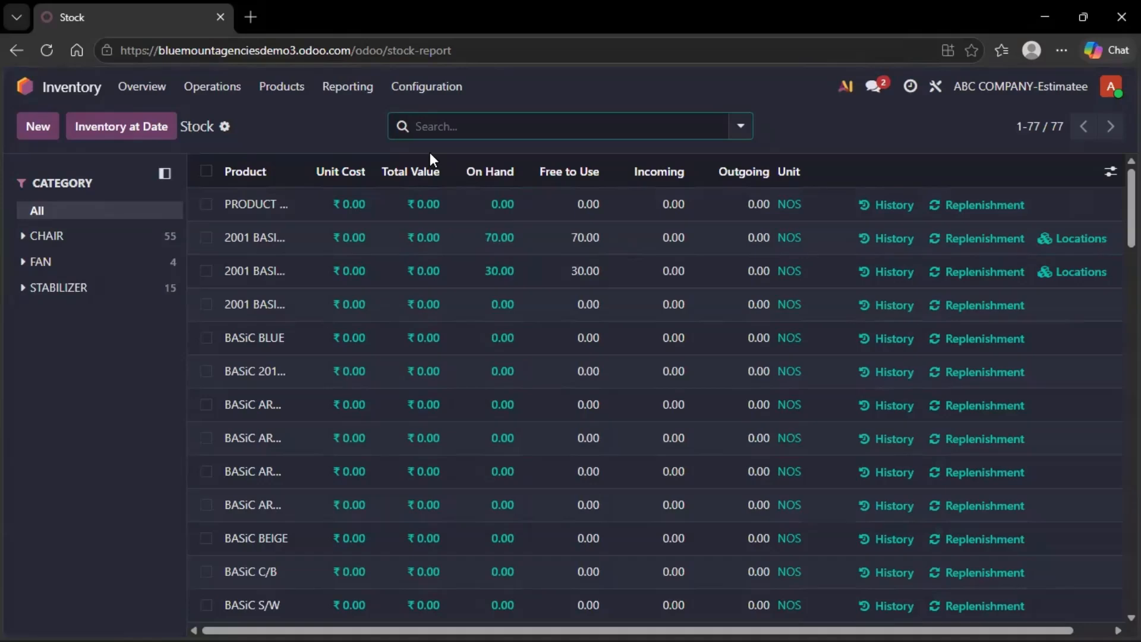
text(PEN)
key(Return)
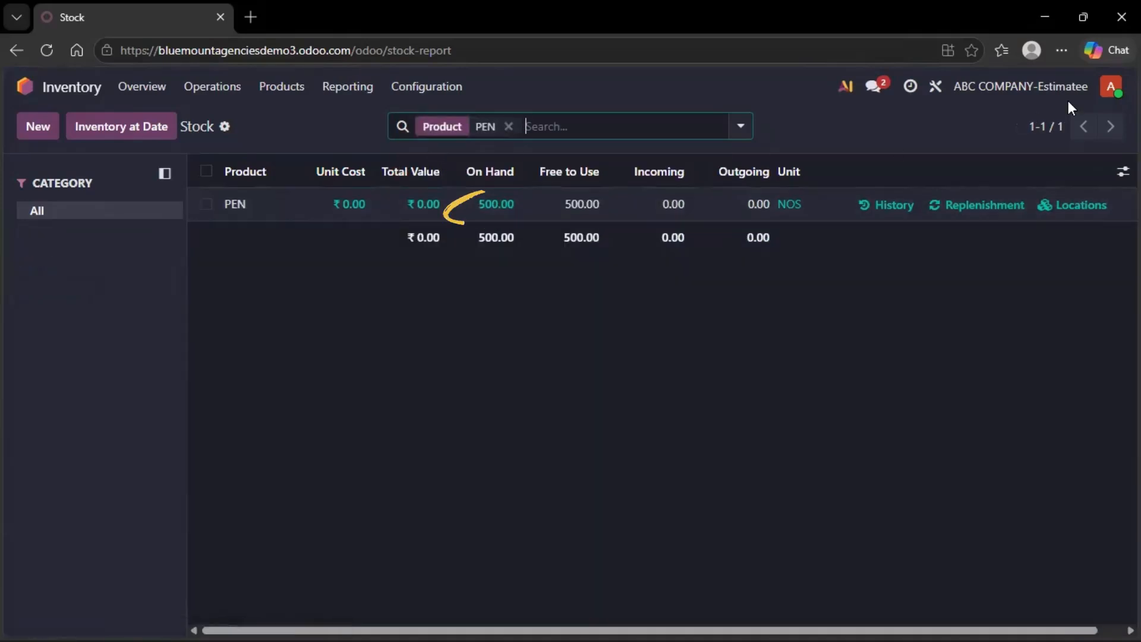
Step: Activate ABC COMPANY together with ABC COMPANY-Estimatee and search the combined Stock report for PEN
click(1052, 87)
click(840, 121)
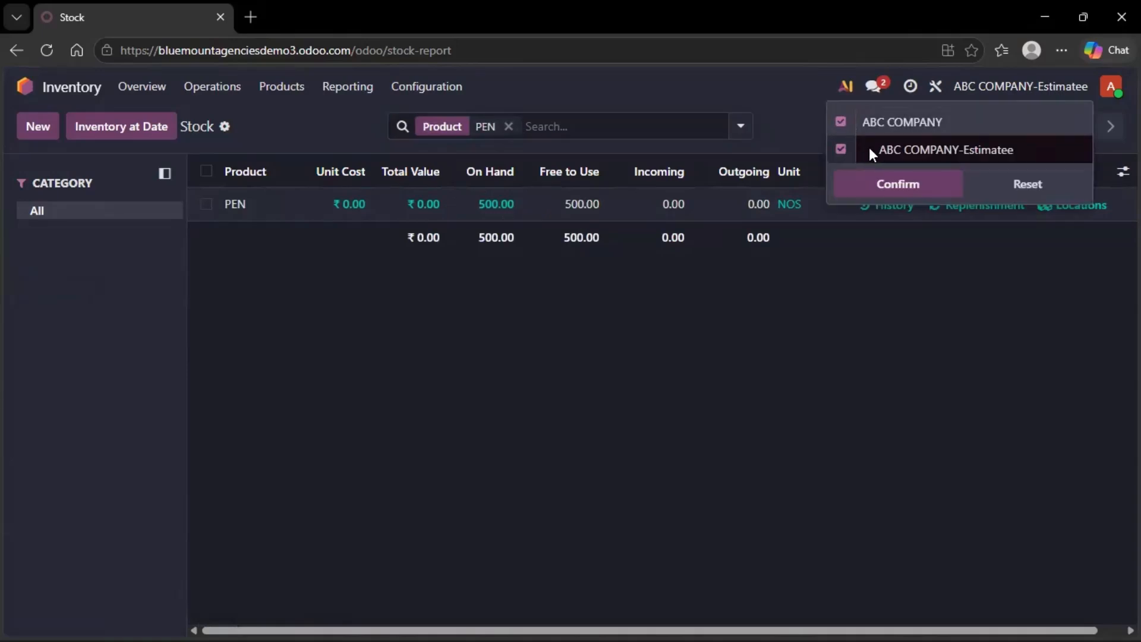
click(883, 182)
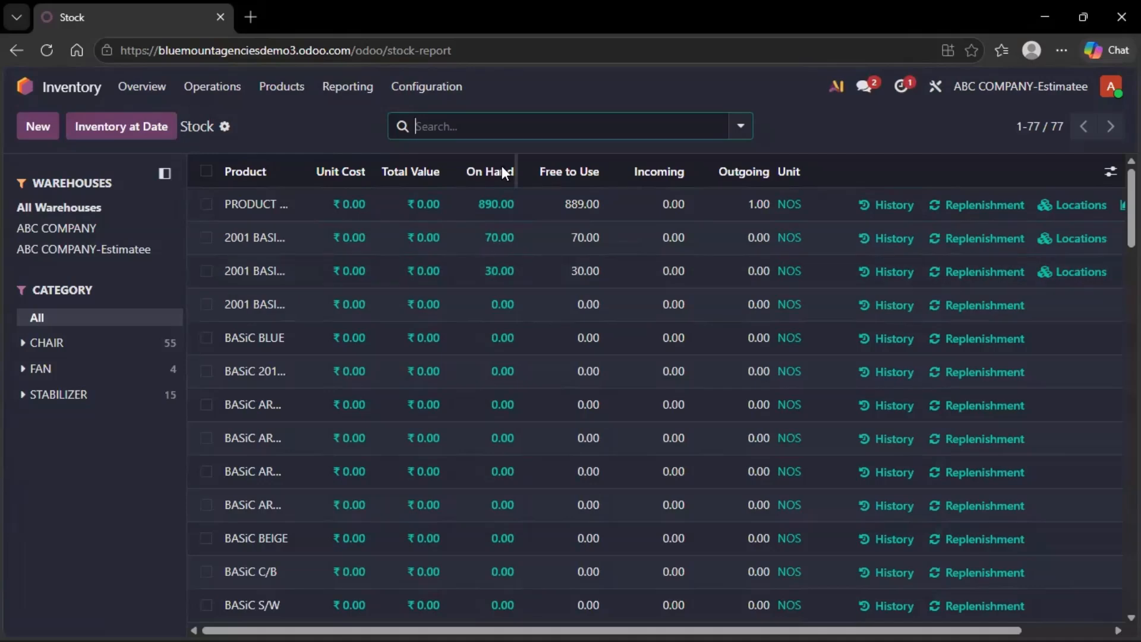
text(PEN)
key(Return)
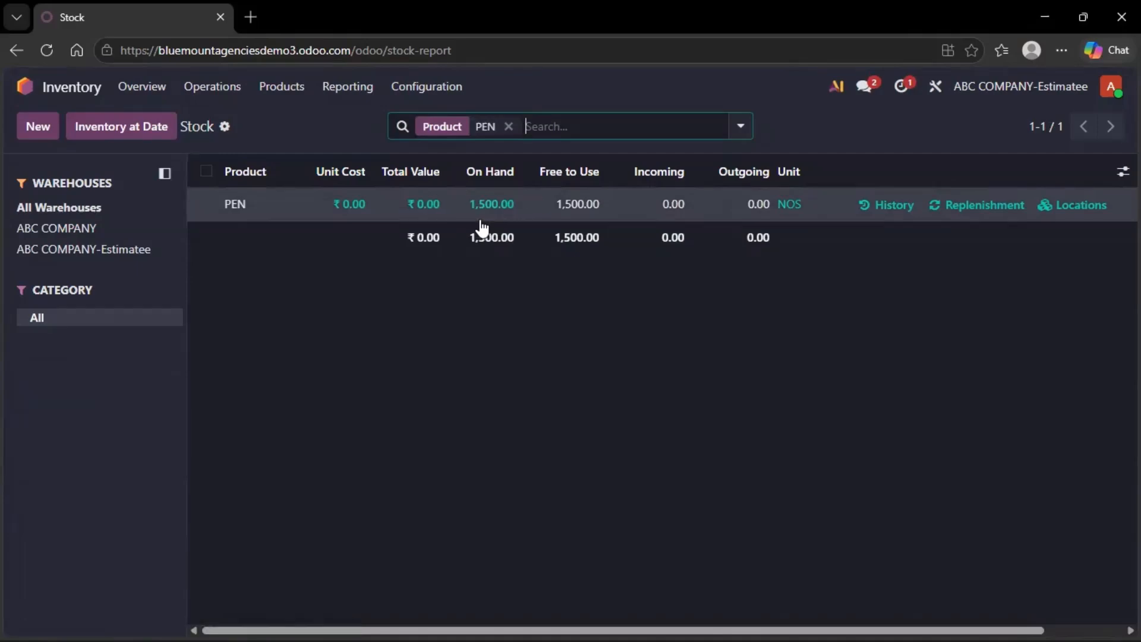
Step: Leave only ABC COMPANY active and start a new quotation in the Sales app
click(1017, 98)
click(59, 89)
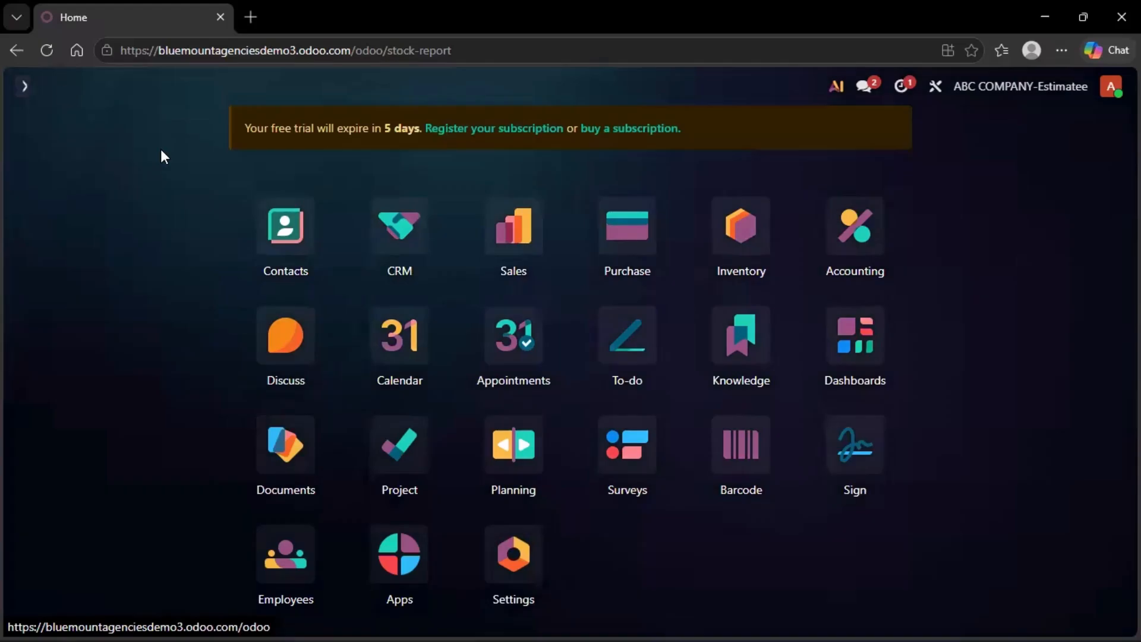
click(1004, 86)
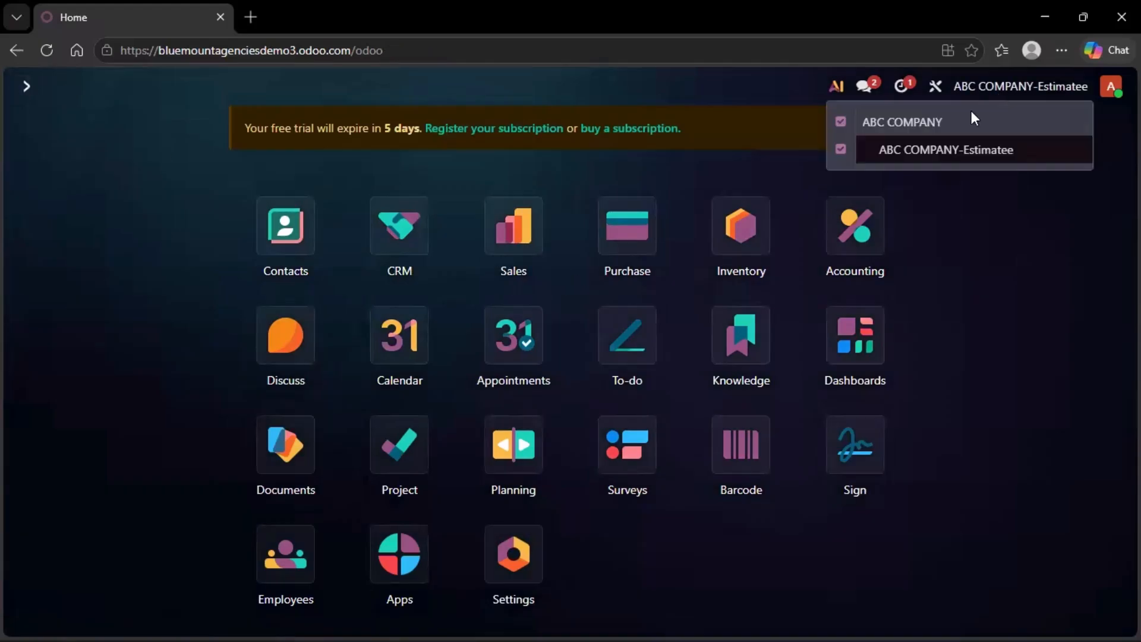
click(842, 150)
click(899, 185)
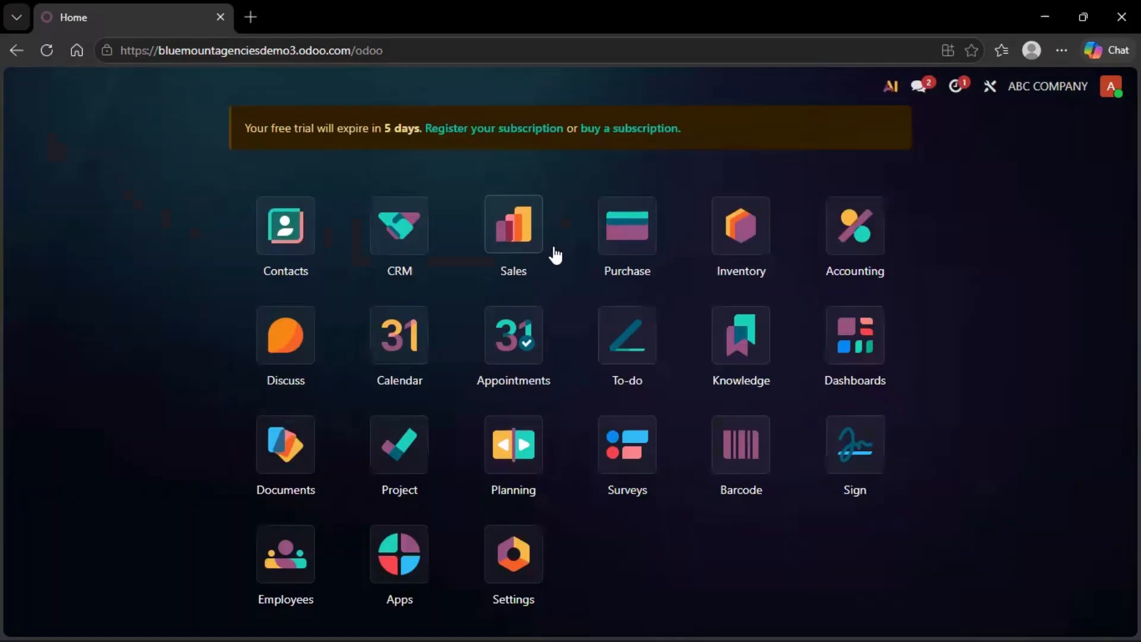
click(553, 250)
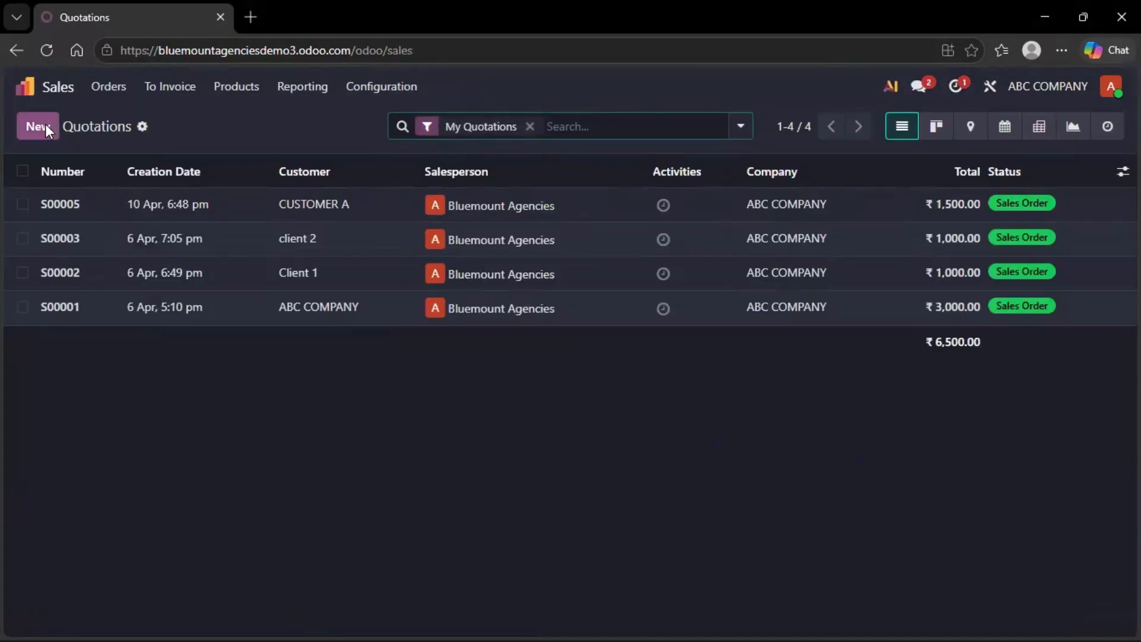
click(38, 126)
Step: Enter AAA COMPANY as the quotation's customer and open the full form for creating it as a new customer
click(216, 271)
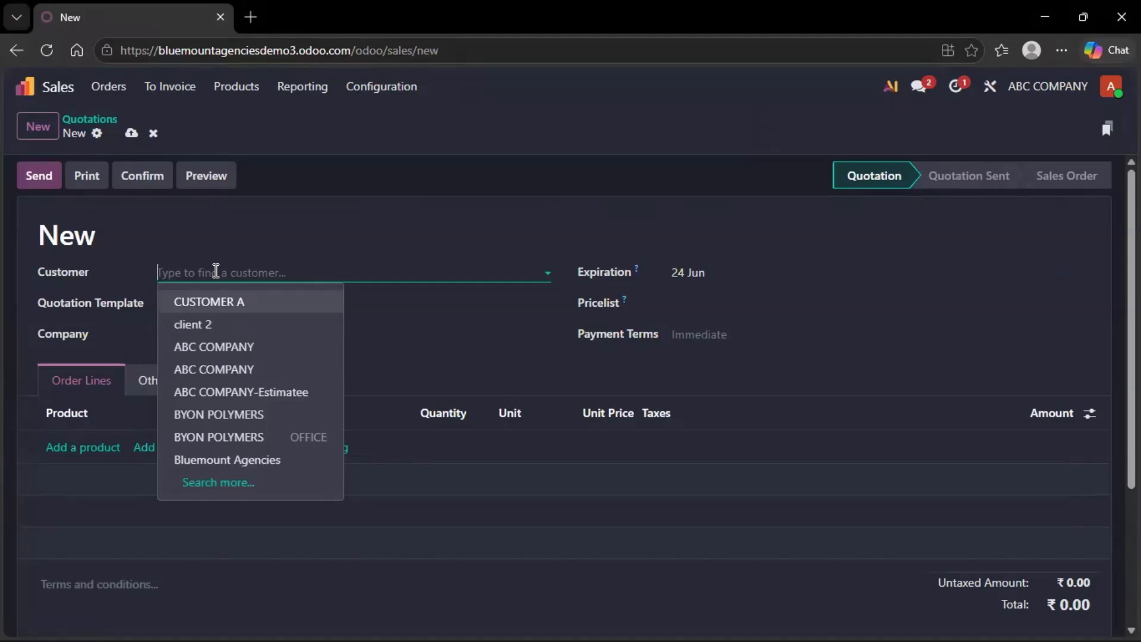
text(AAA COM)
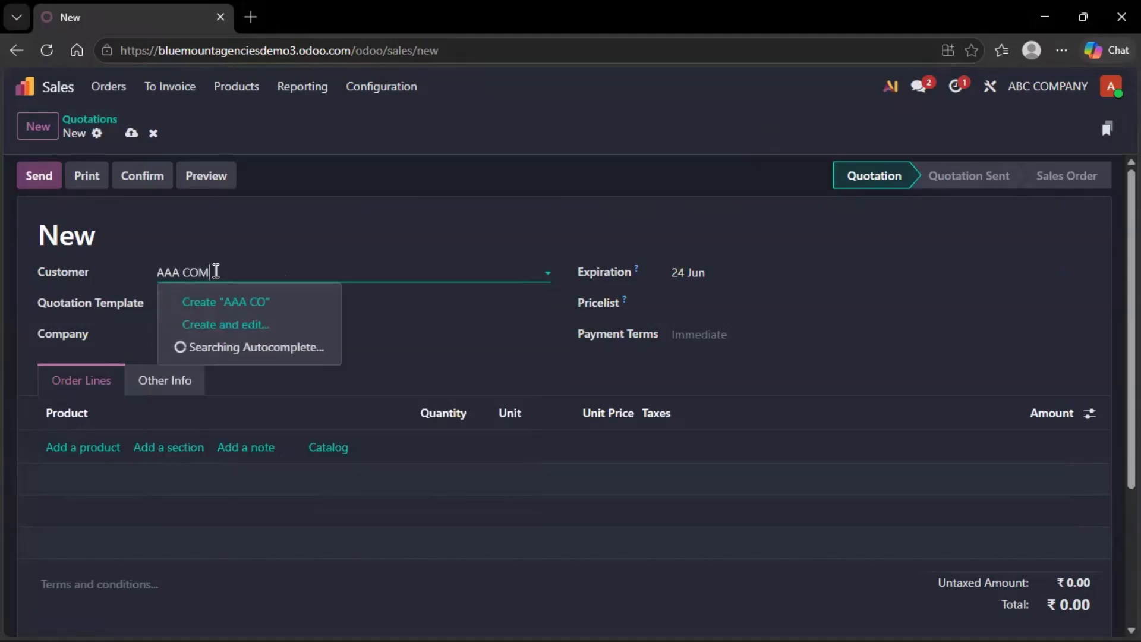
text(PANY)
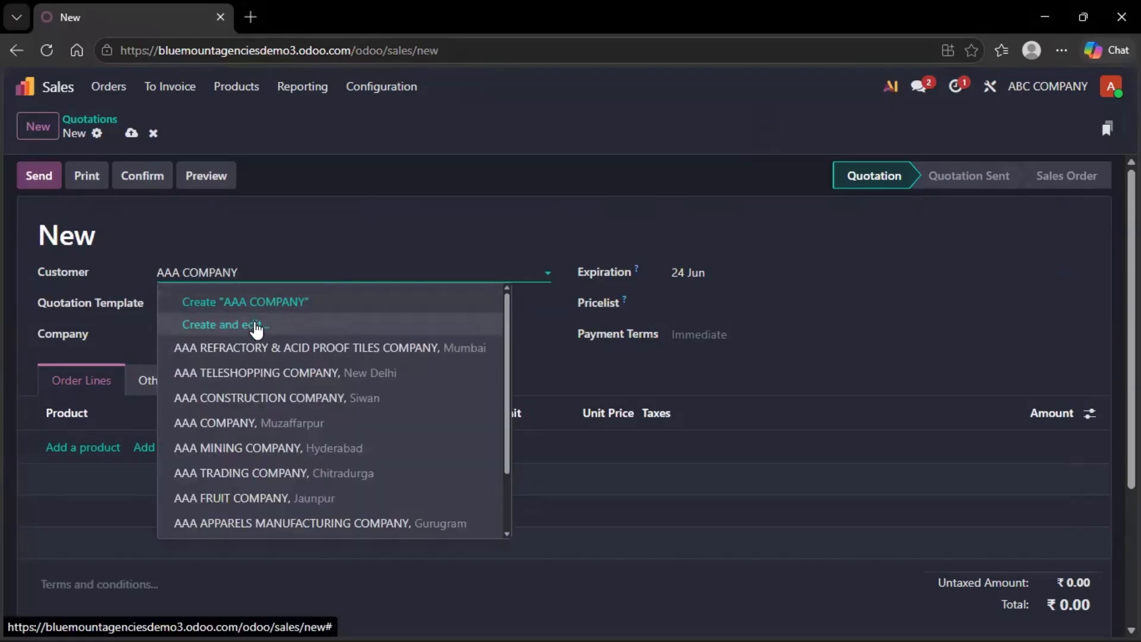
click(257, 326)
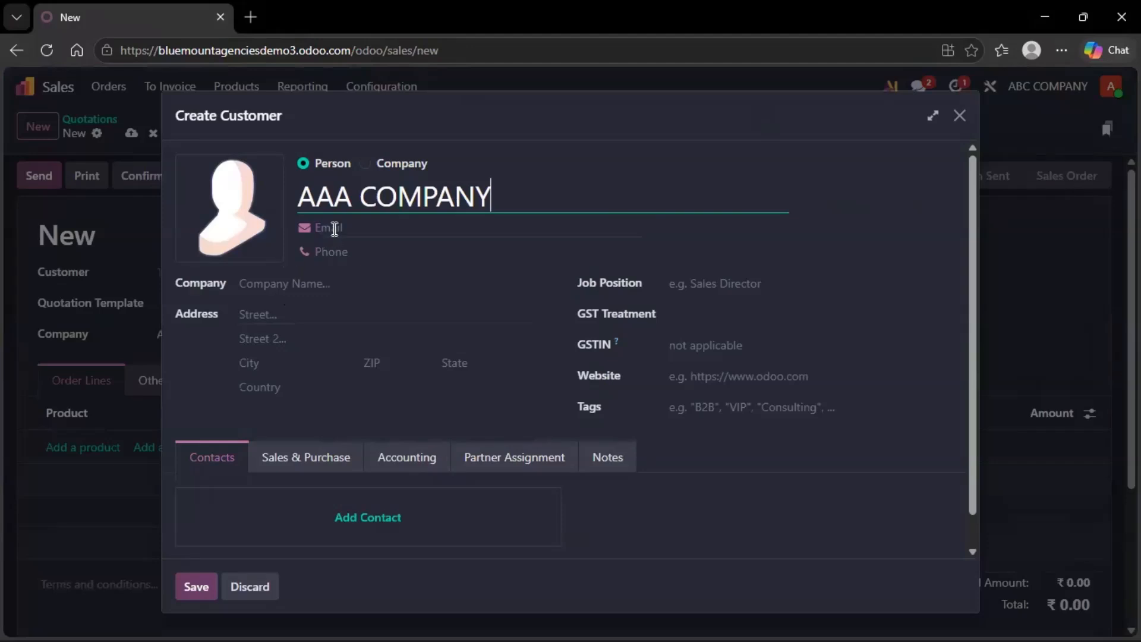
Step: Fill in the new customer's email, phone number and address including state and country, and save the customer
click(335, 229)
click(392, 291)
click(244, 284)
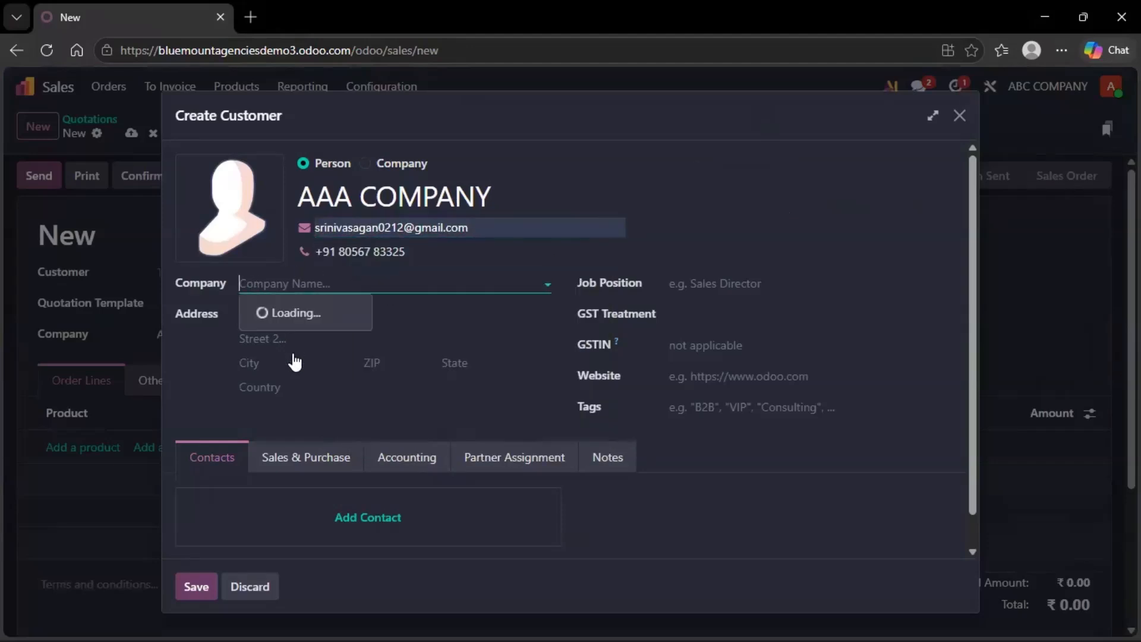
click(237, 309)
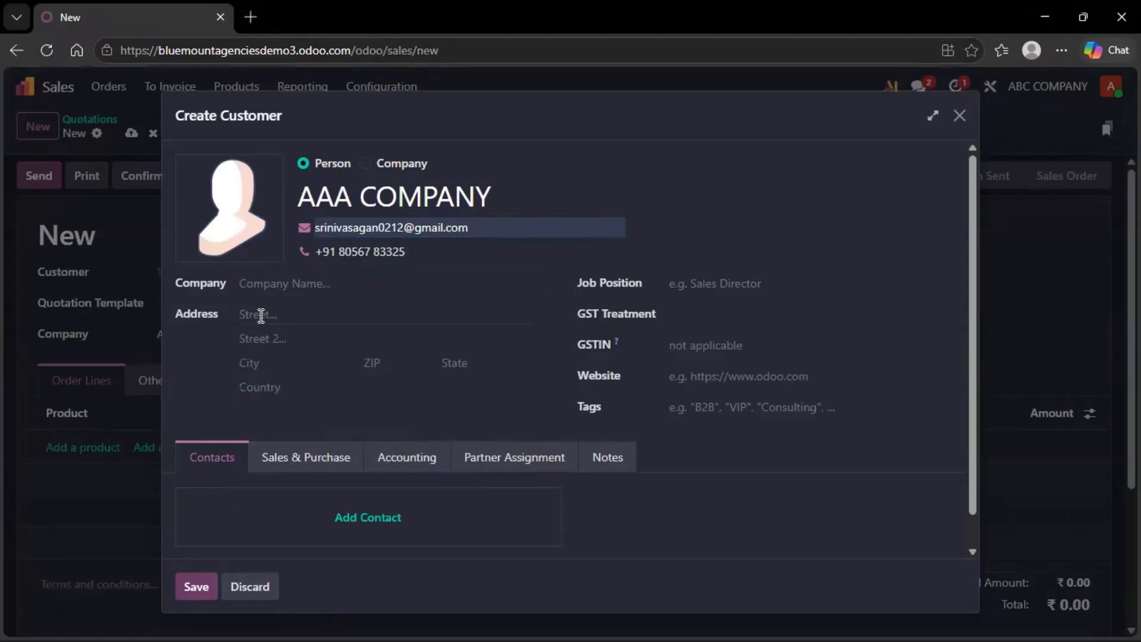
click(333, 447)
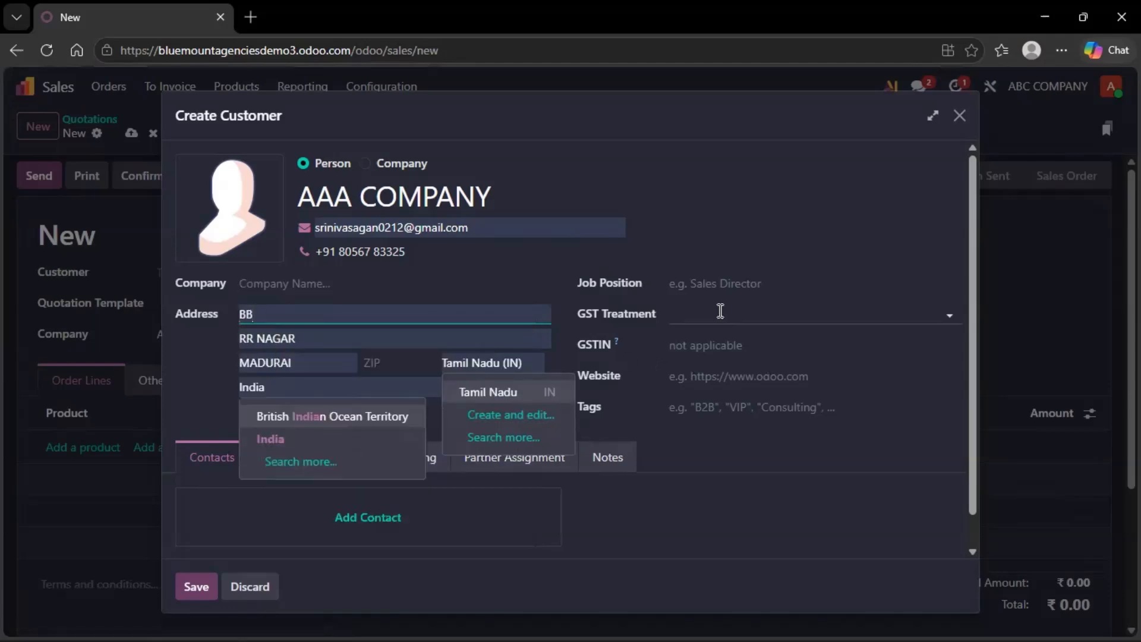
click(486, 392)
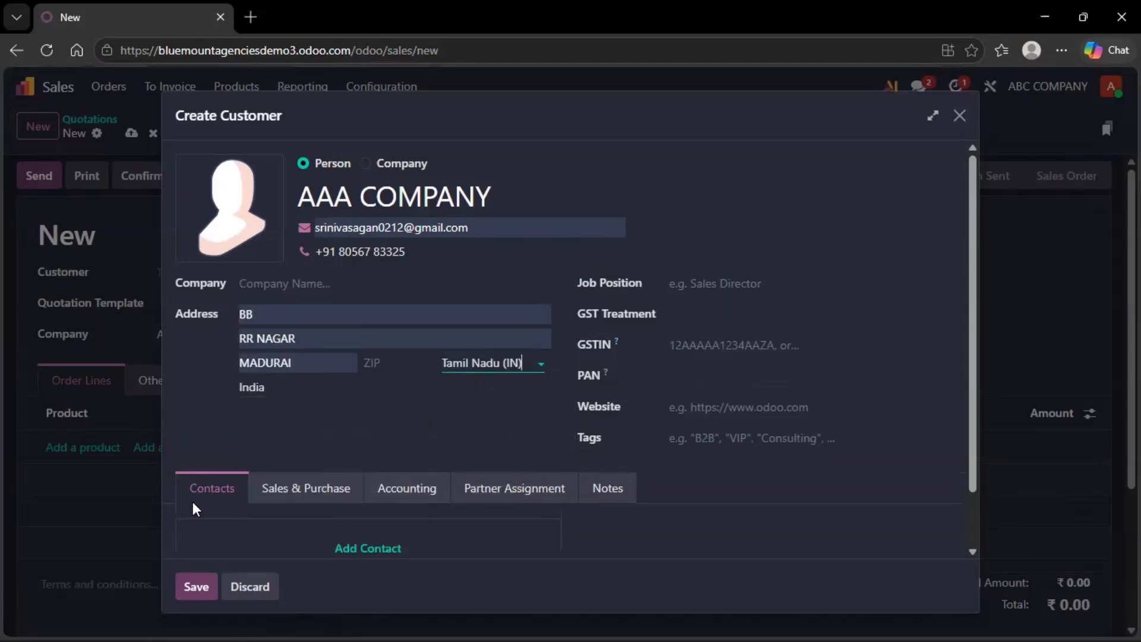
click(191, 586)
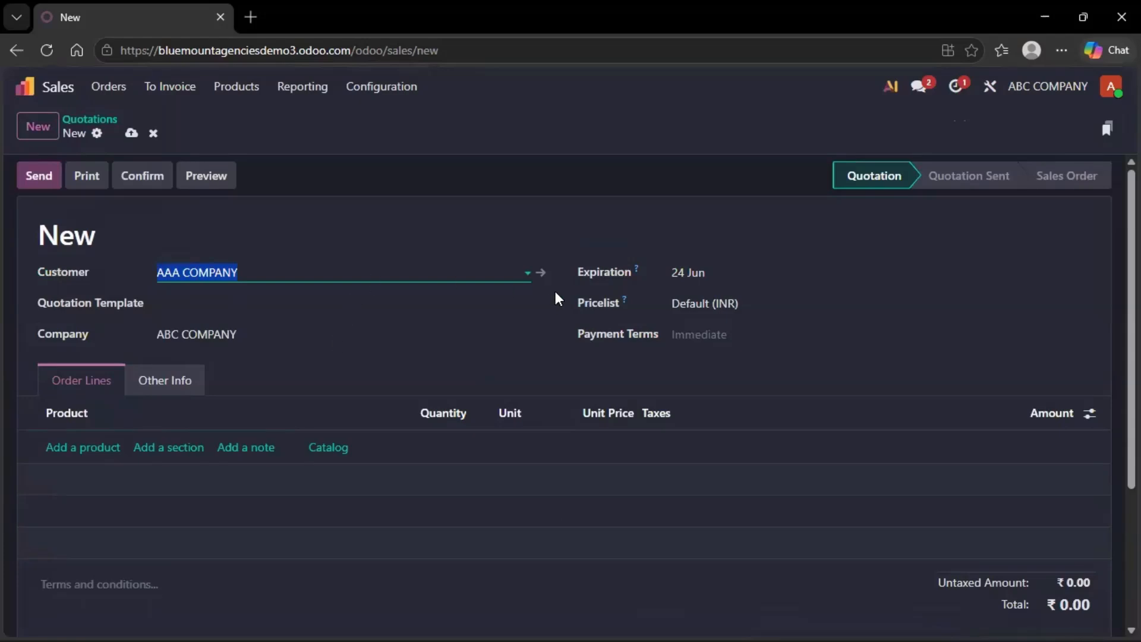
Step: Change the AAA COMPANY contact's type from Person to Company, save it, and return to the quotation
click(539, 272)
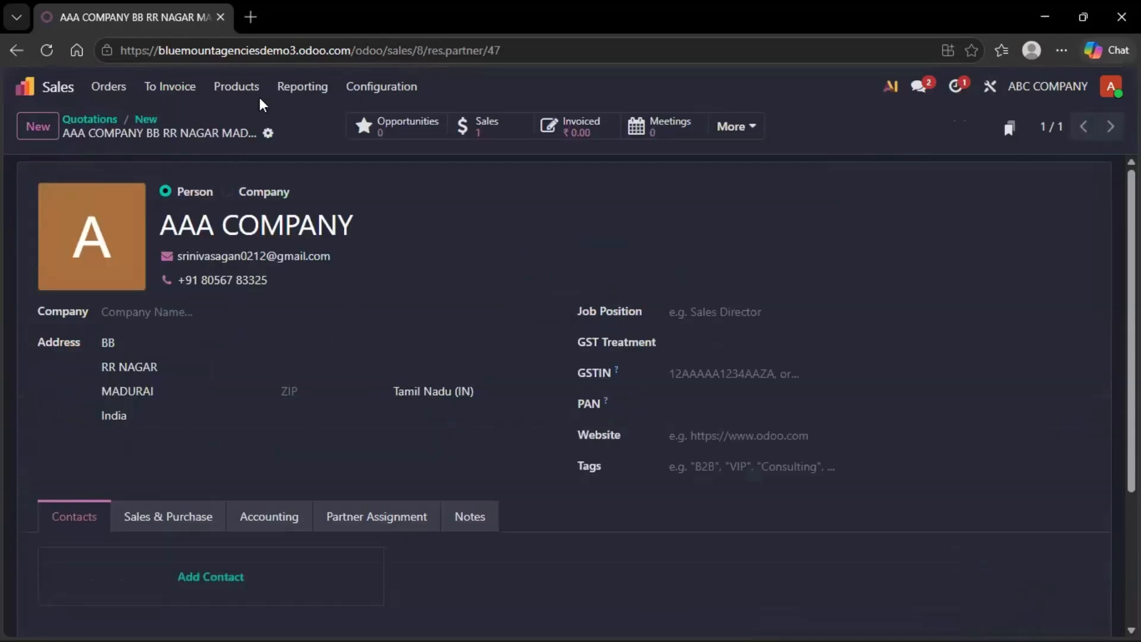
click(227, 191)
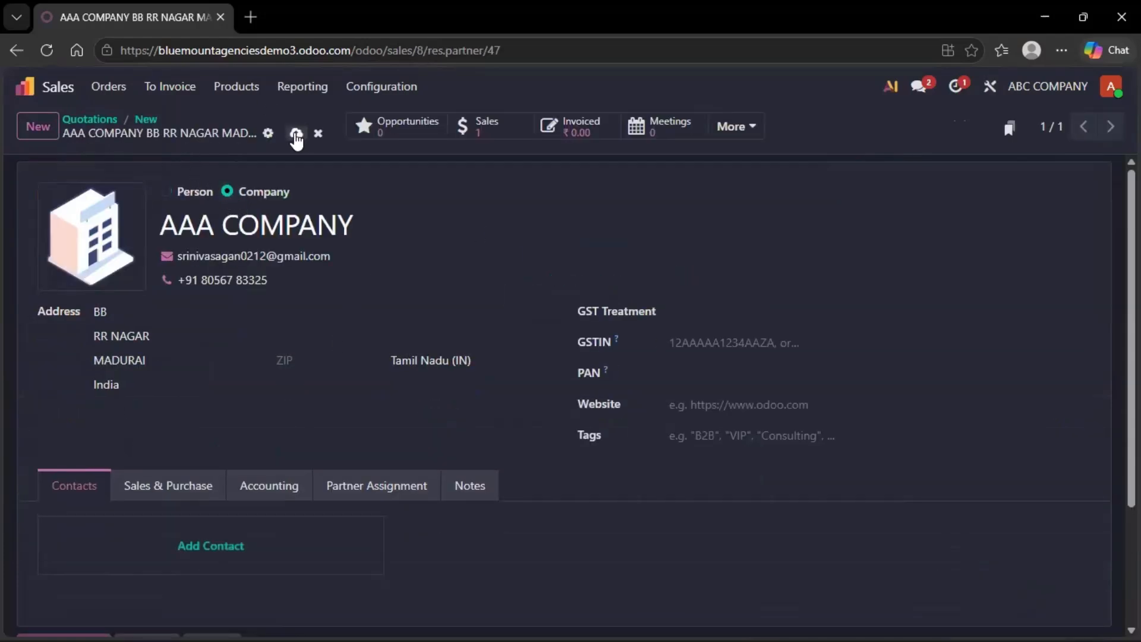
click(296, 134)
click(145, 120)
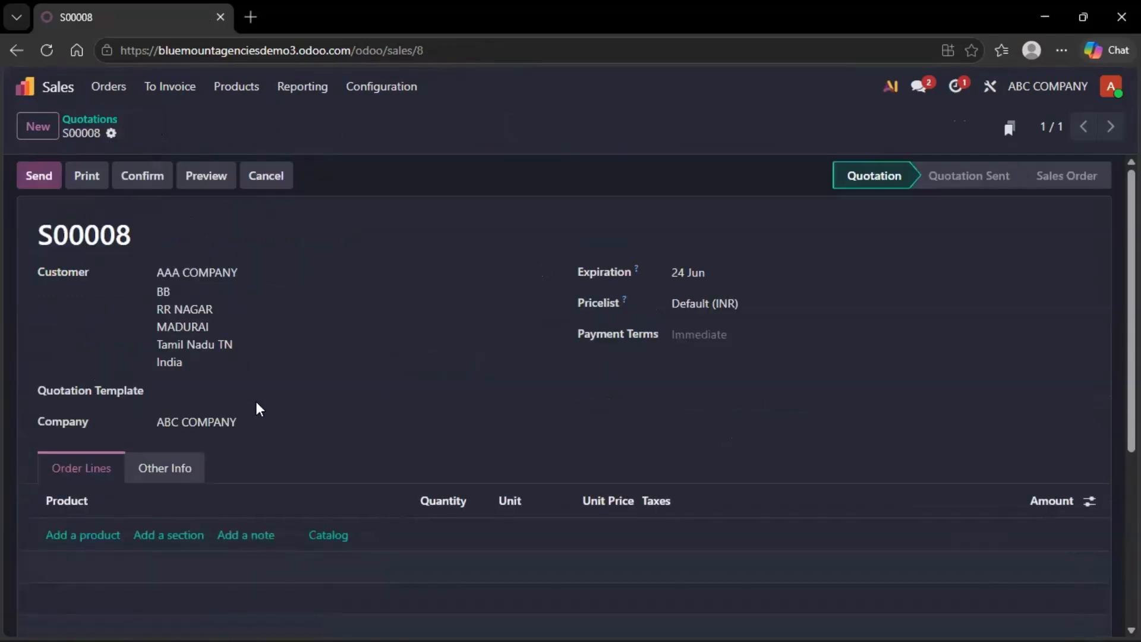
Step: Add the existing PEN product as an order line on the AAA COMPANY quotation
scroll(256, 402, down, 3)
click(82, 370)
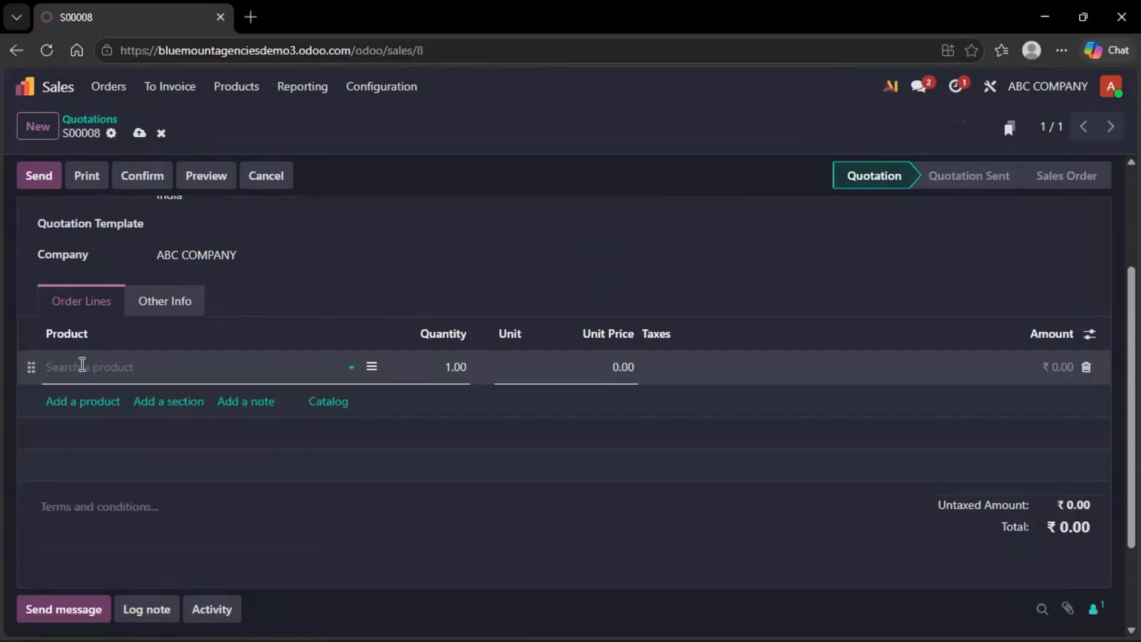
text(PEN)
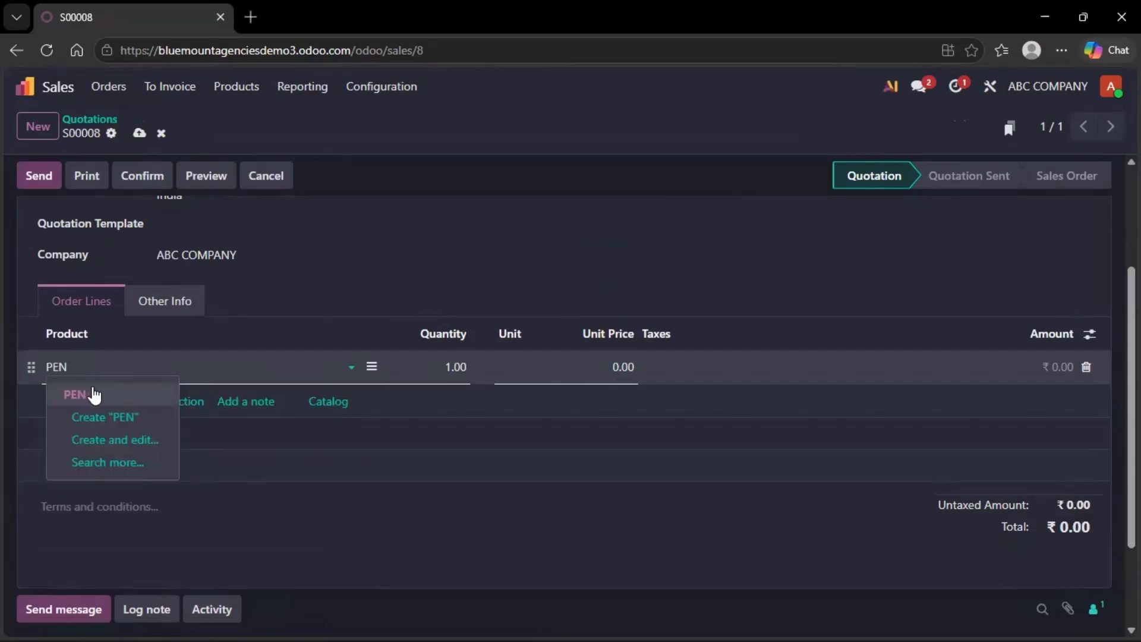
click(94, 394)
scroll(236, 291, up, 3)
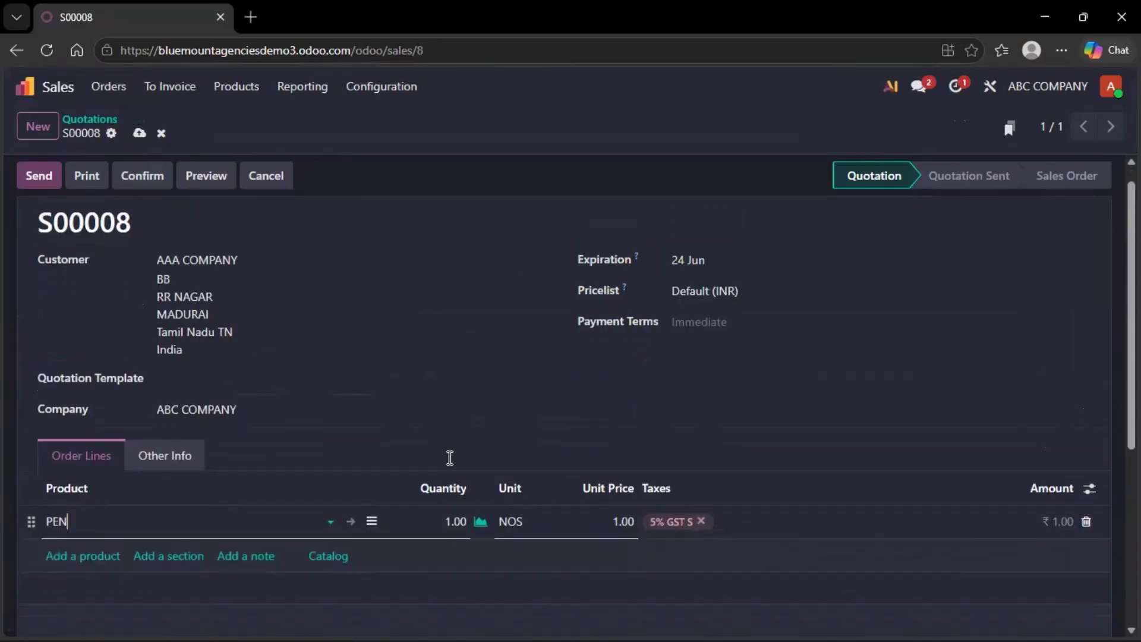
Step: Set the PEN order line to quantity 500 and unit price 150, with 5% GST S as its tax
scroll(449, 457, down, 1)
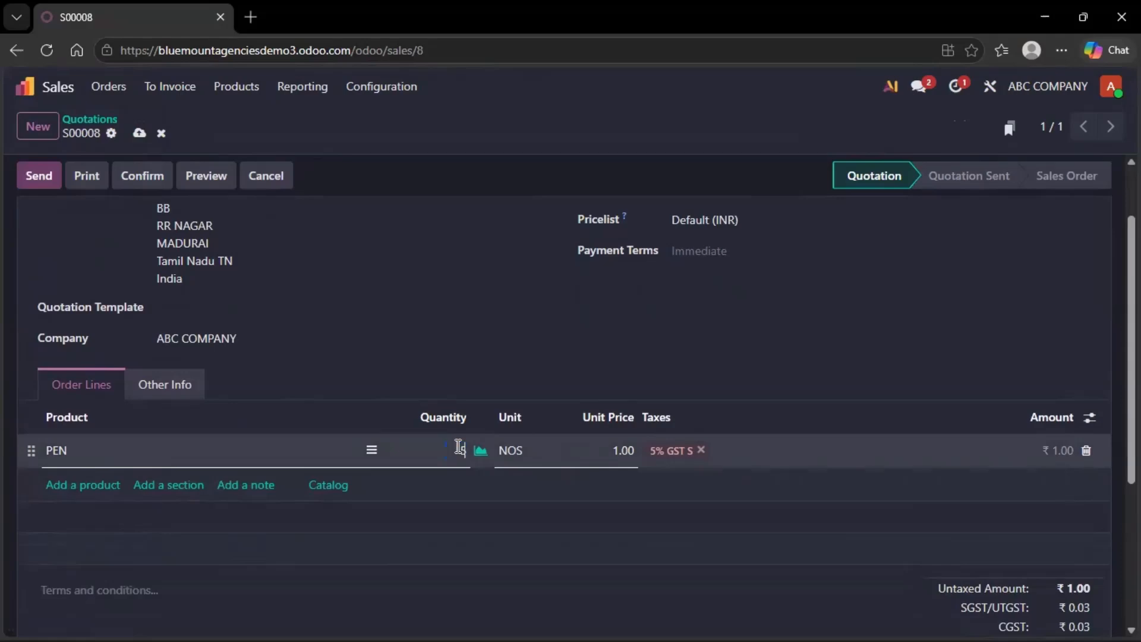
click(618, 450)
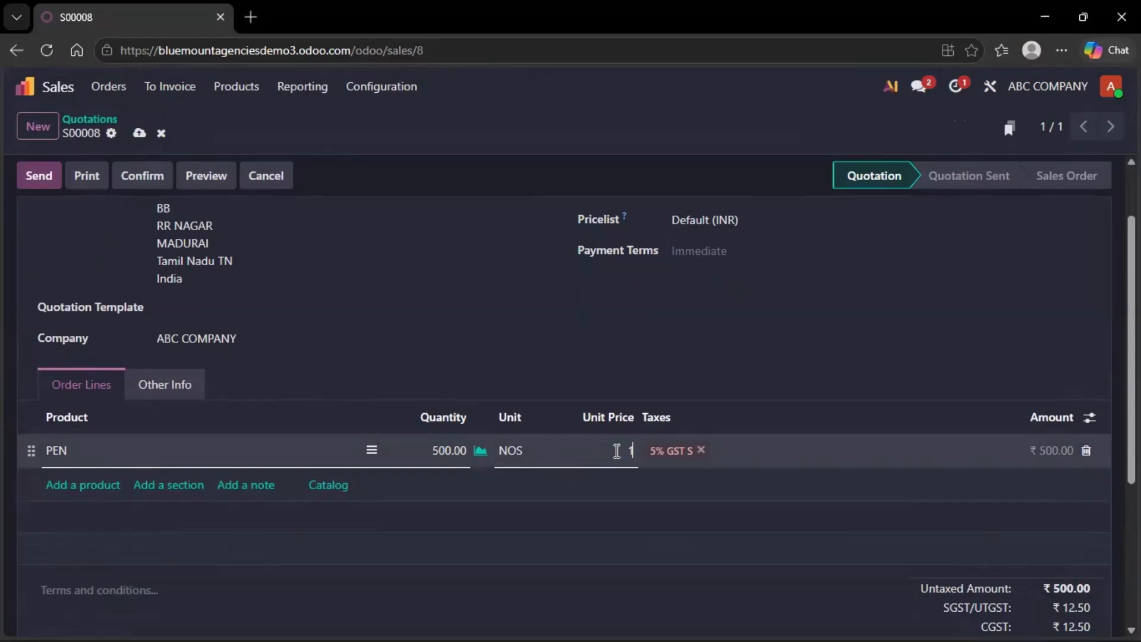
text(150)
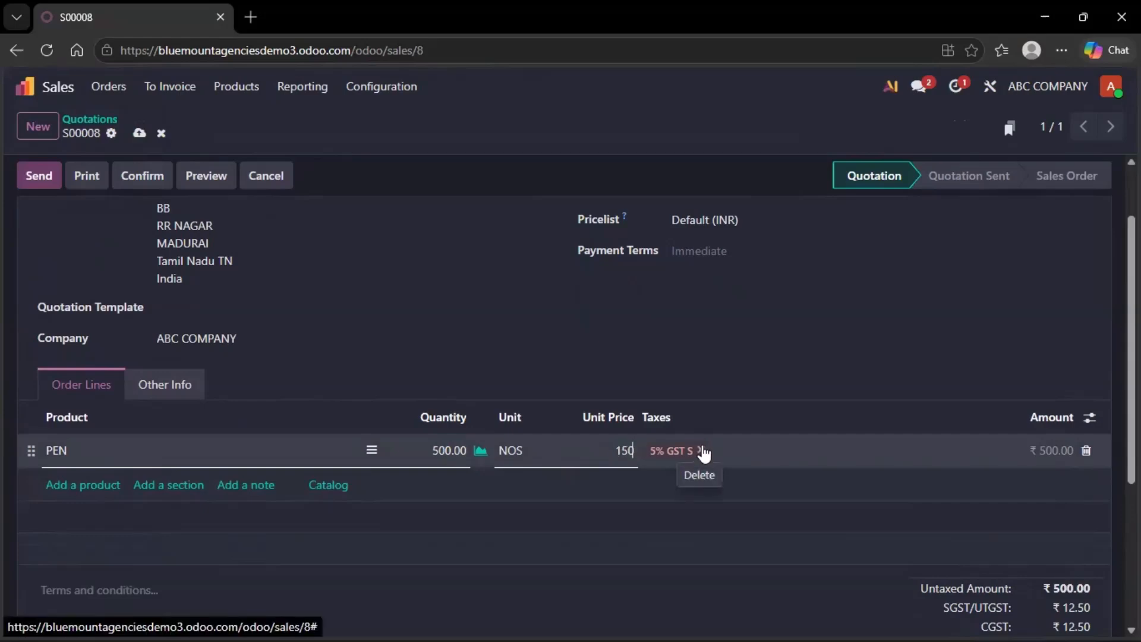
click(701, 450)
click(686, 453)
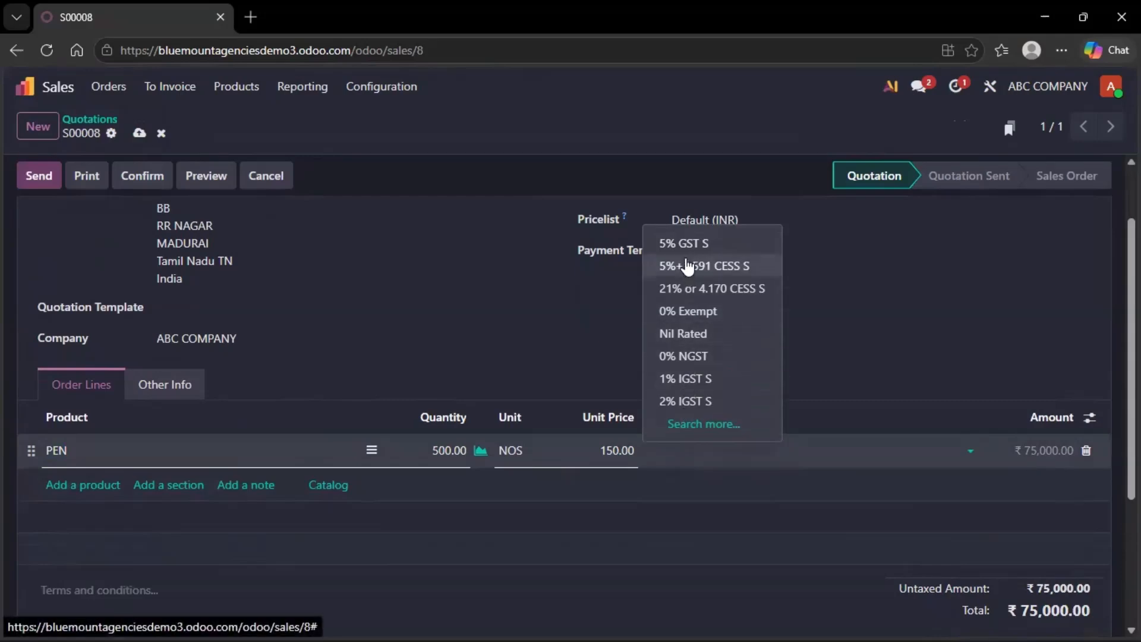
click(689, 241)
scroll(945, 356, down, 3)
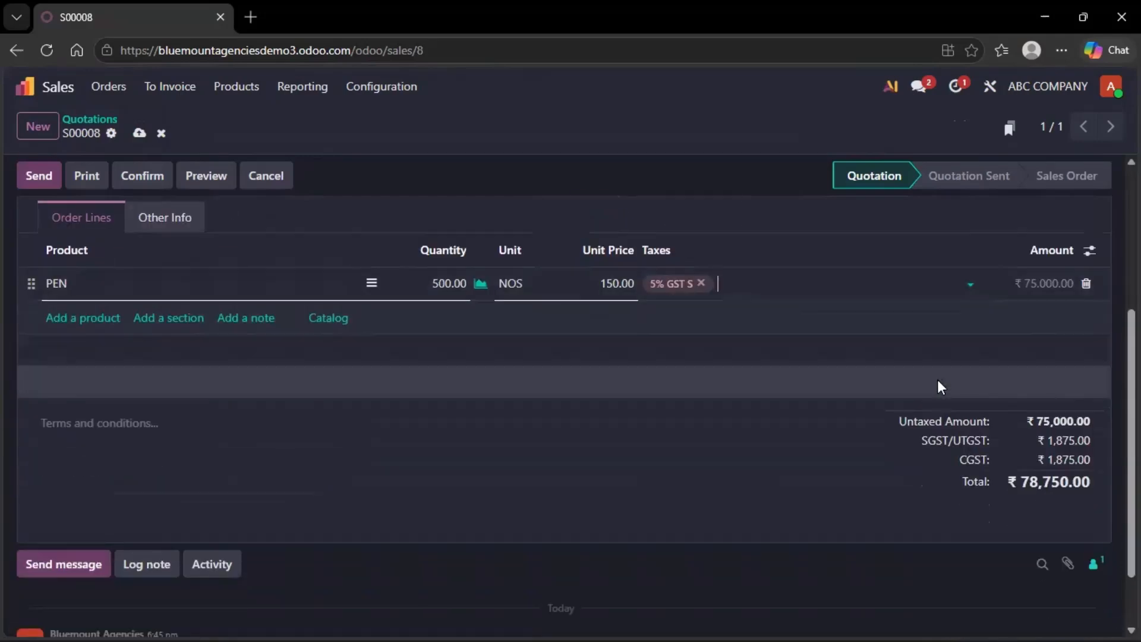
scroll(937, 379, up, 5)
Step: Confirm the AAA COMPANY quotation, validate its delivery of 500 PEN, and return to the sales order
click(144, 175)
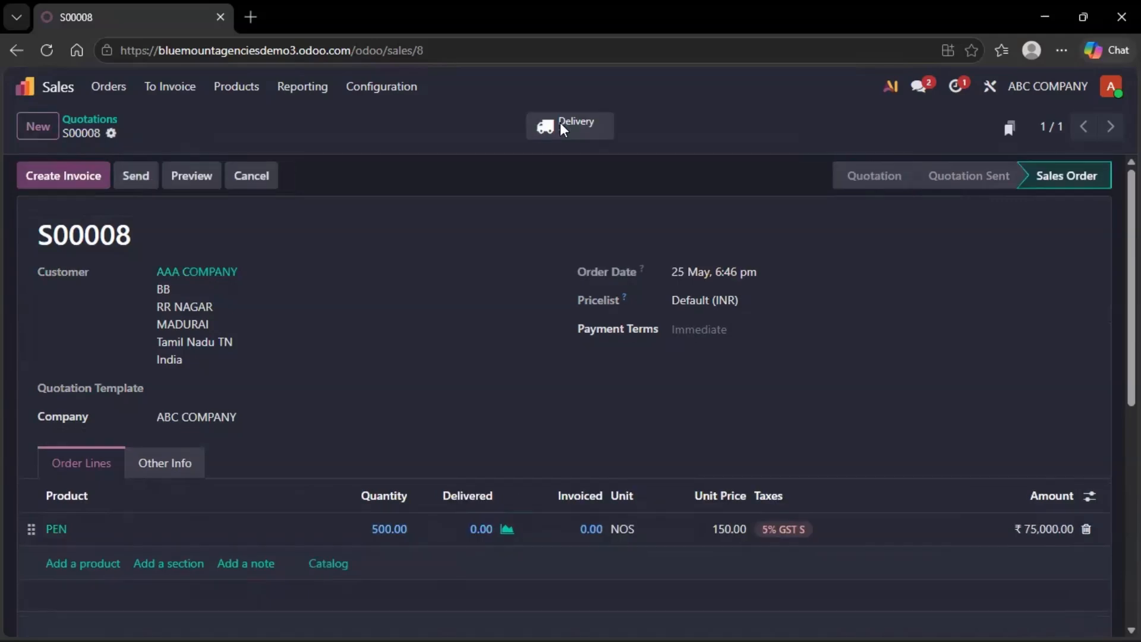
click(561, 125)
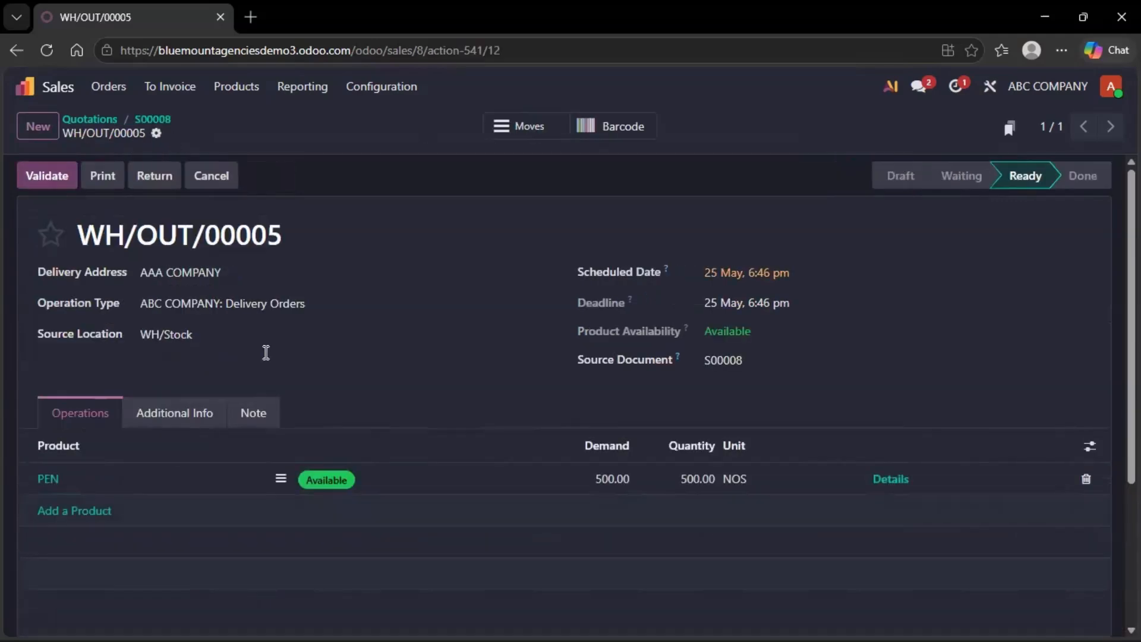
click(51, 177)
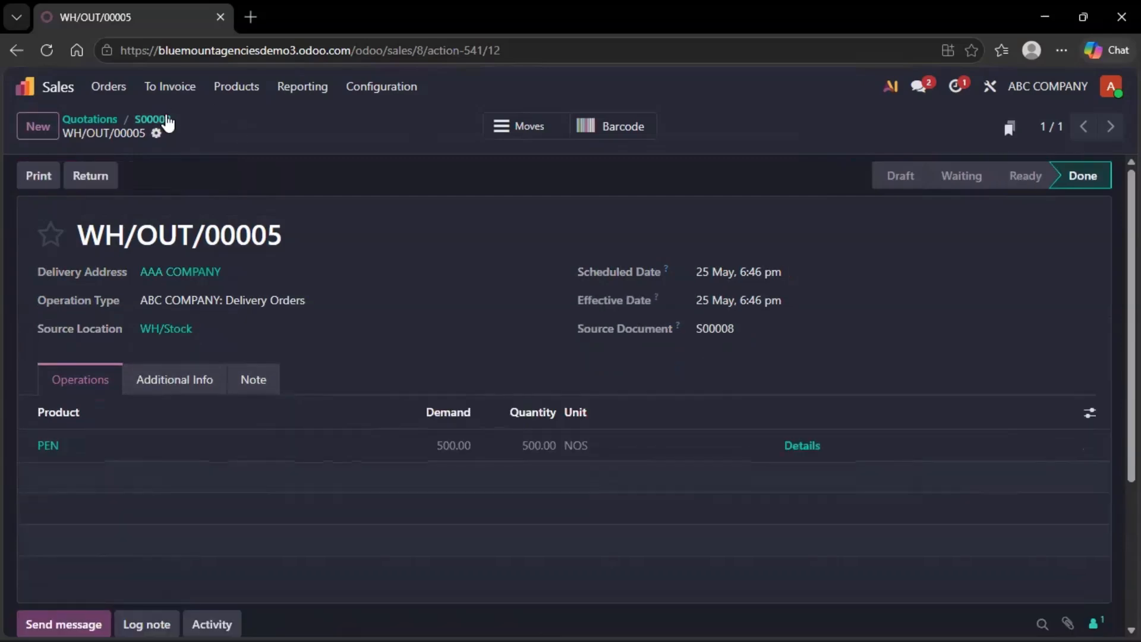
click(165, 121)
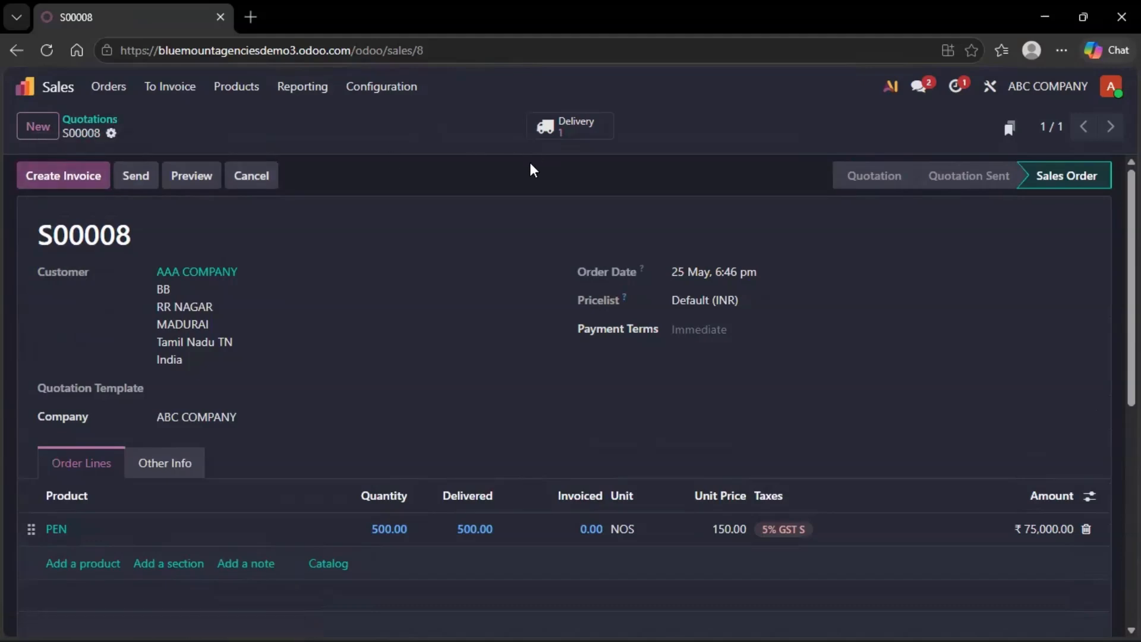
Step: Create a regular draft invoice for the sales order and remove the 5% GST S tax from its PEN line
click(37, 177)
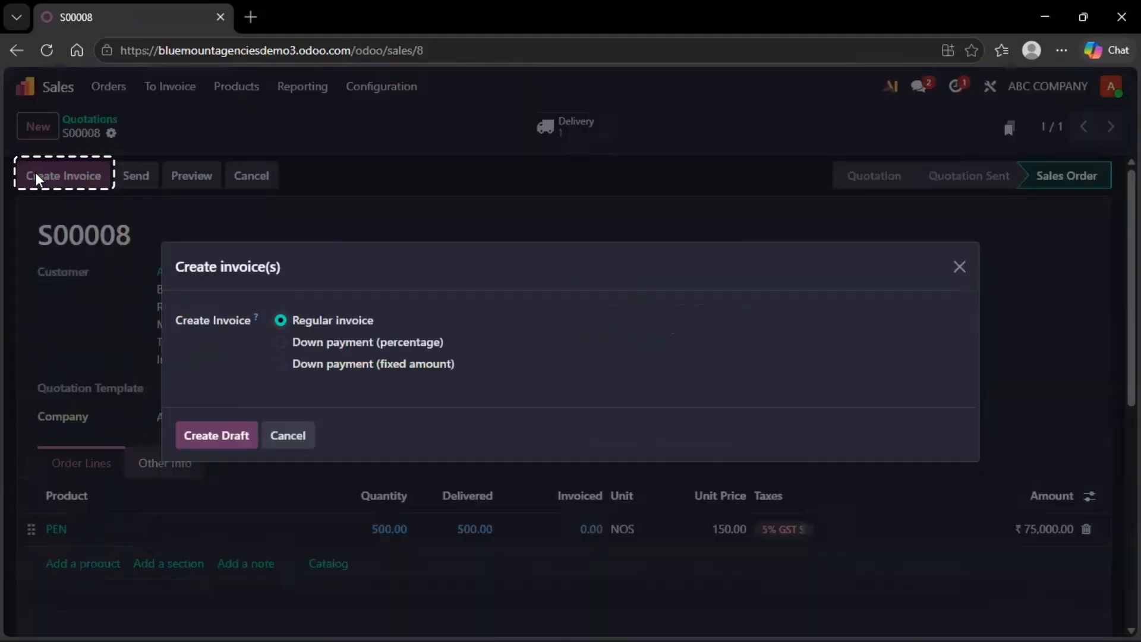
click(182, 437)
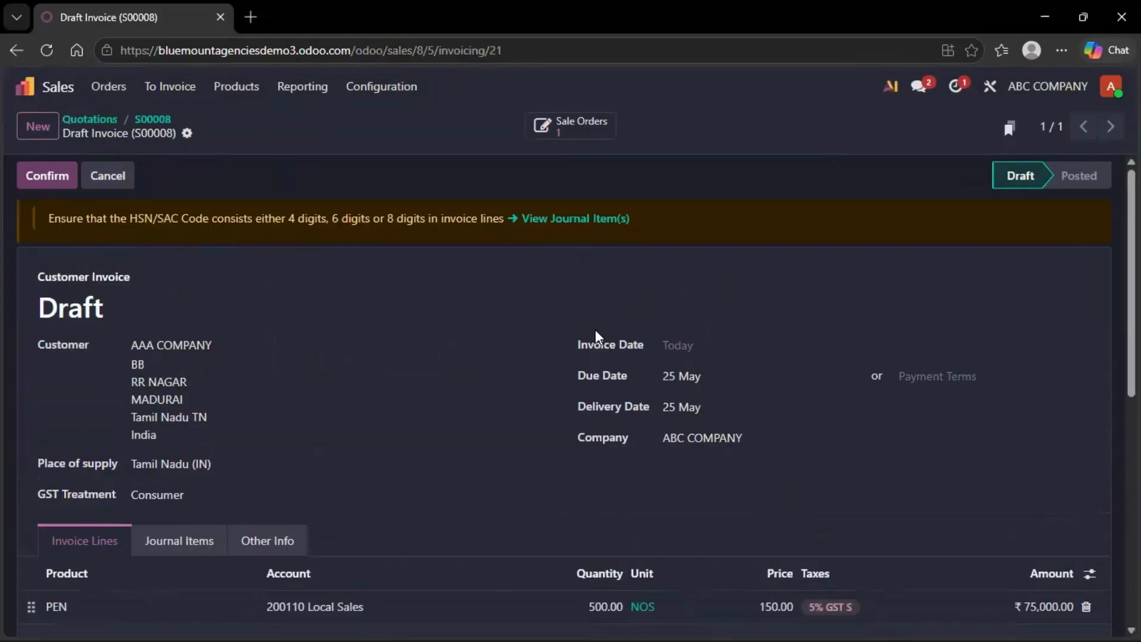
scroll(595, 330, down, 3)
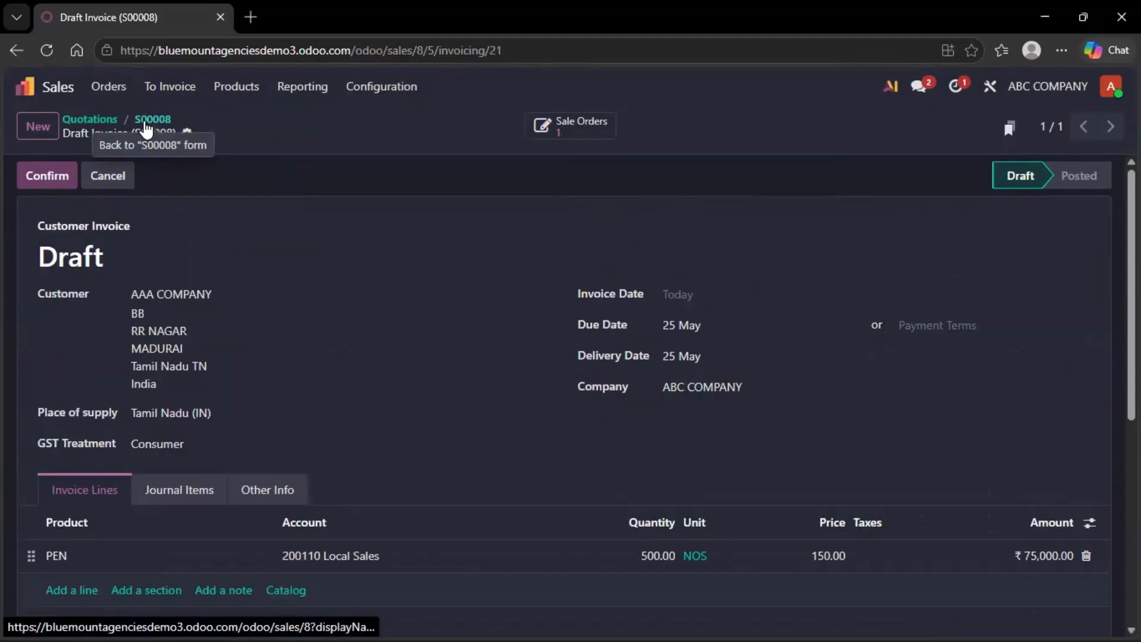
Step: Confirm the AAA COMPANY customer invoice, check its amounts, and return to the sales order
click(45, 176)
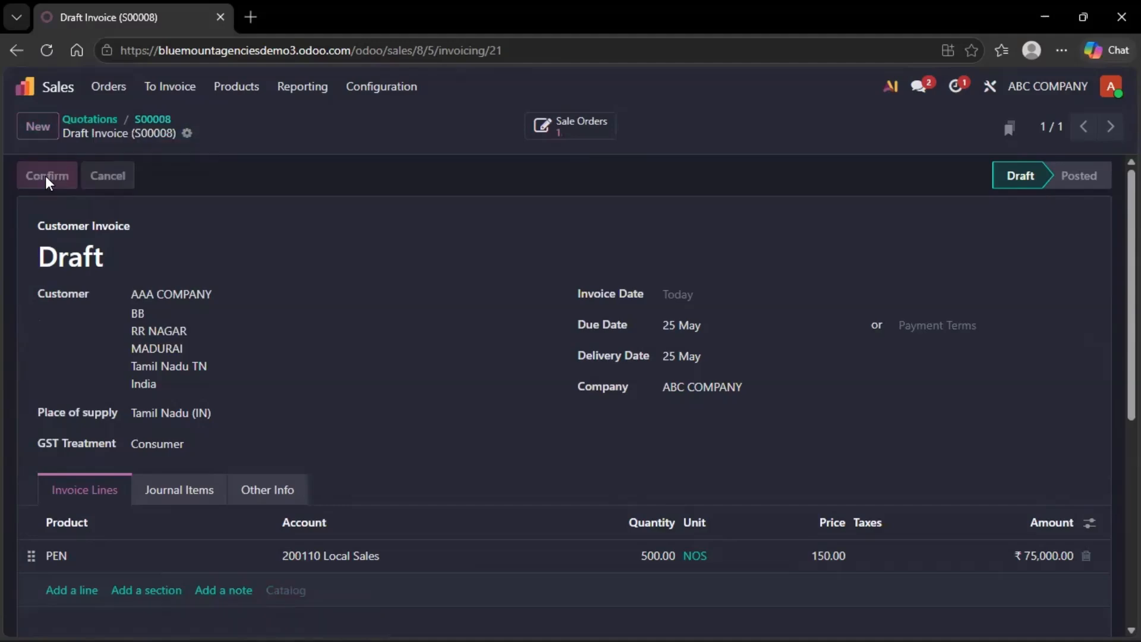
scroll(773, 448, down, 4)
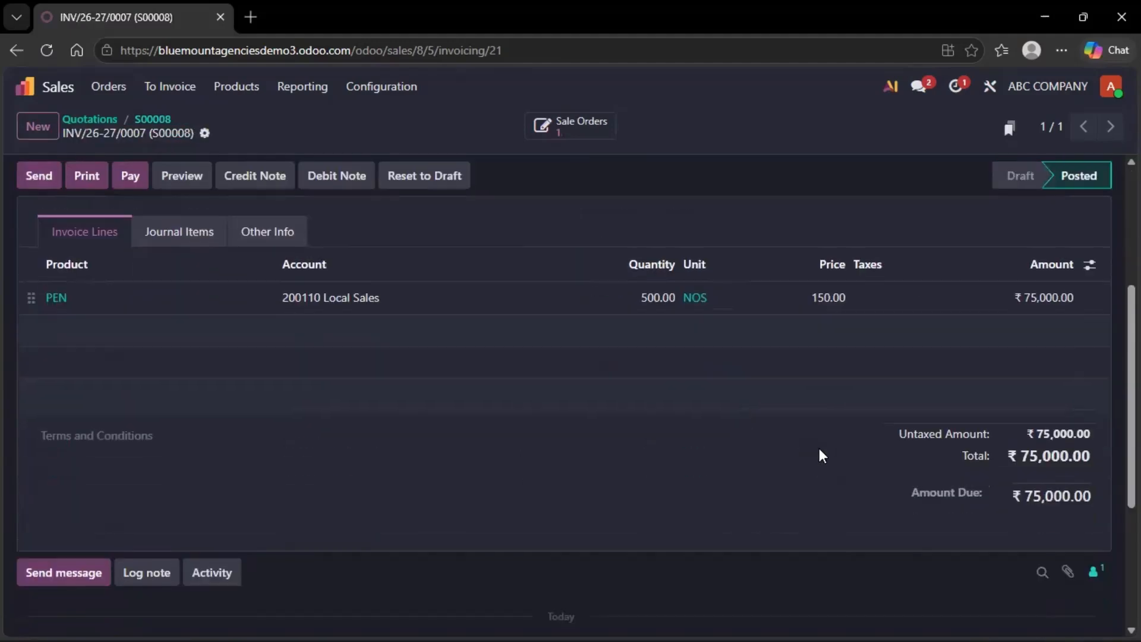
scroll(807, 436, up, 4)
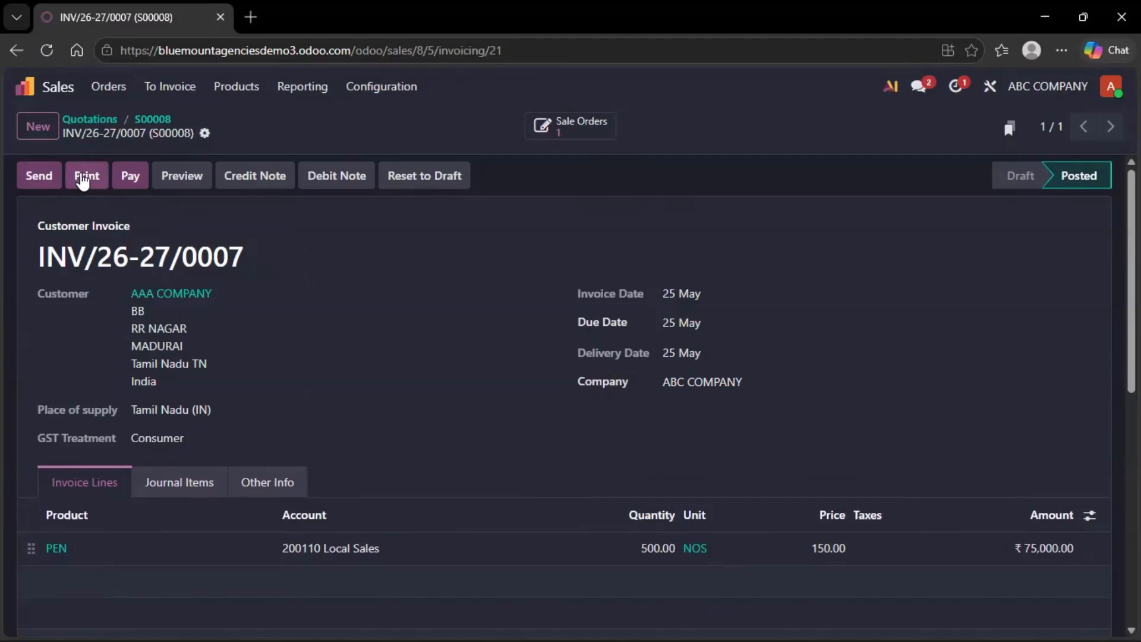
click(152, 119)
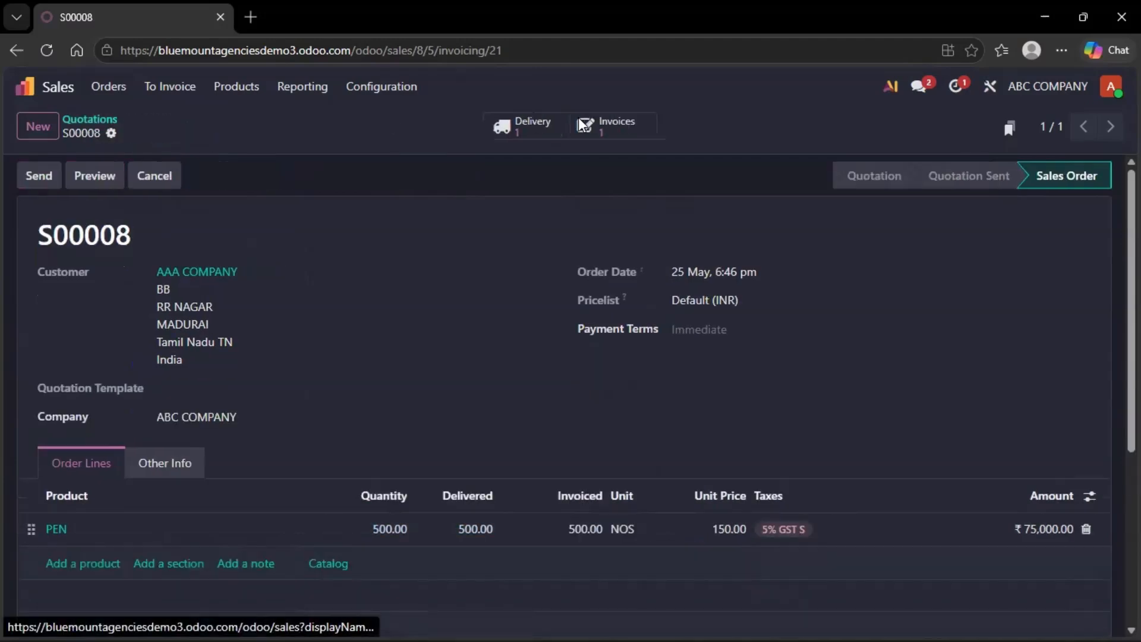
Step: Switch the active company from ABC COMPANY to only ABC COMPANY-Estimatee
click(1052, 88)
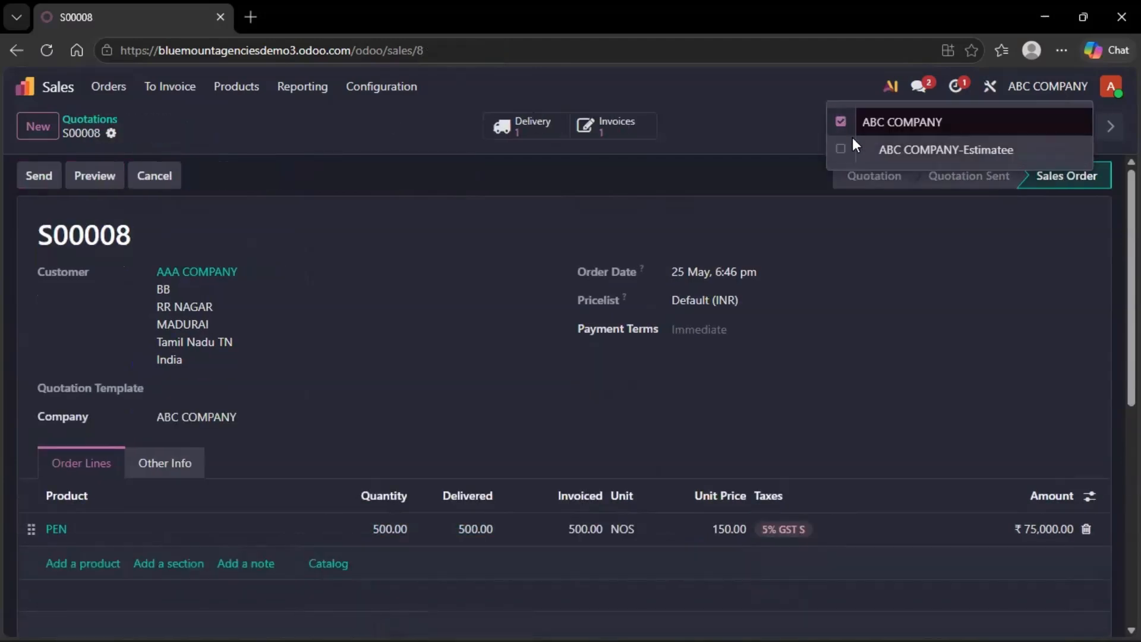
click(841, 148)
click(882, 185)
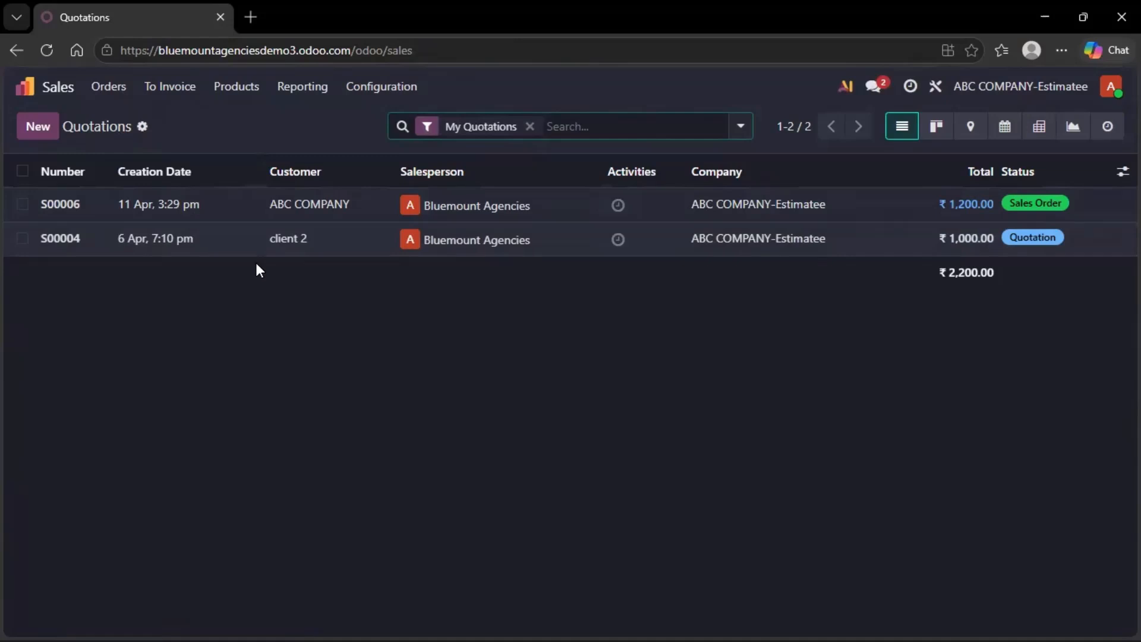
Step: Start a new quotation in ABC COMPANY-Estimatee with AAA COMPANY as the customer
click(39, 125)
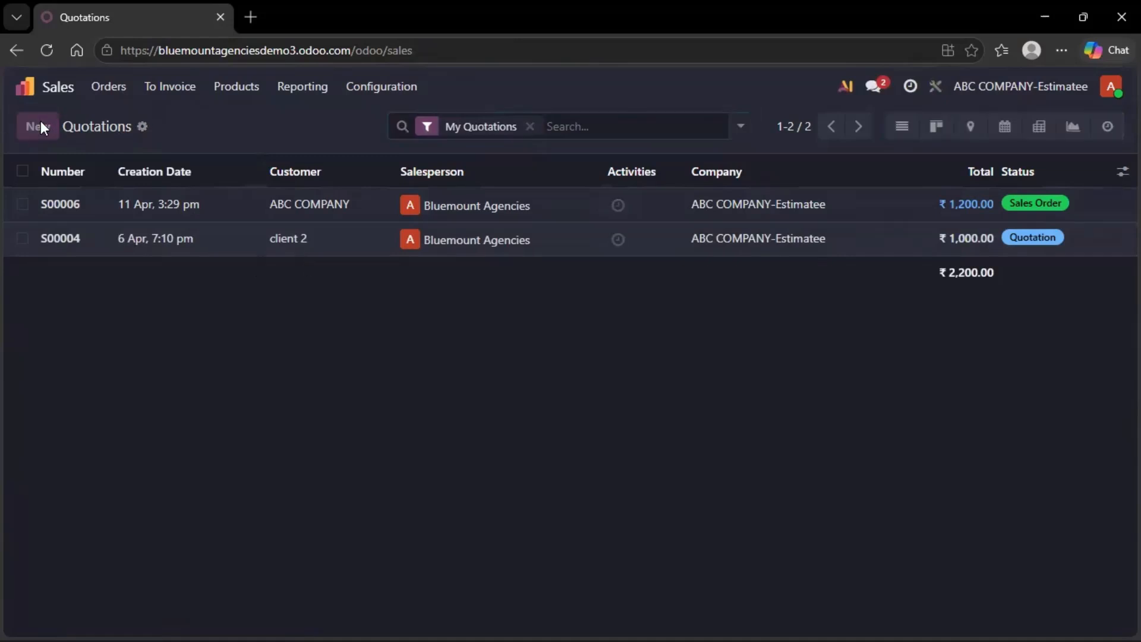
click(187, 271)
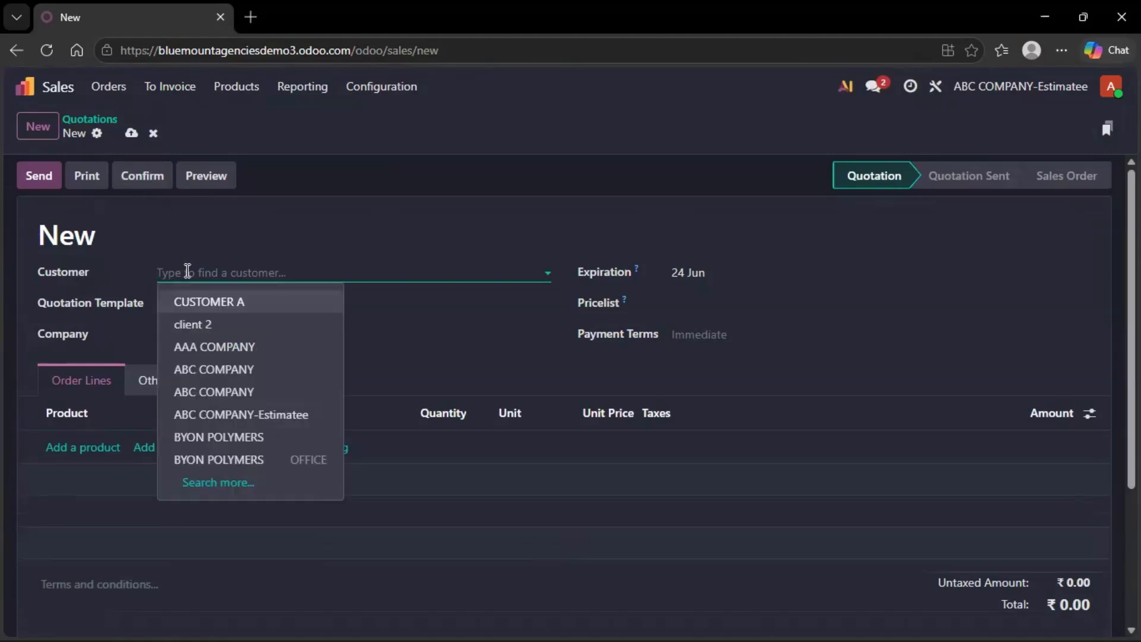
text(AAA)
click(203, 303)
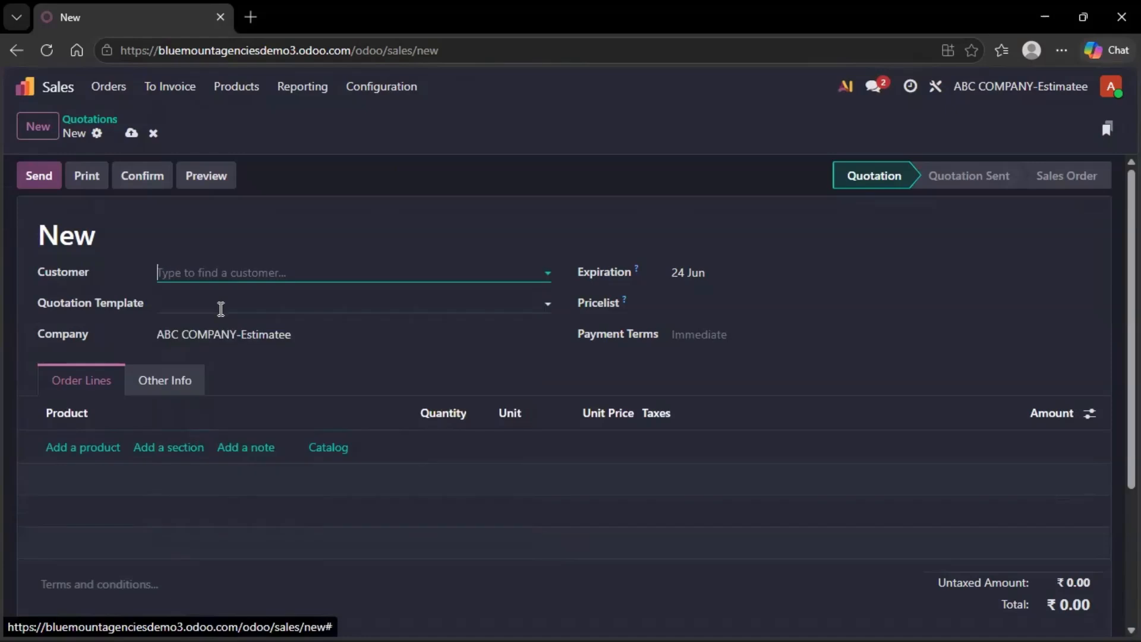
Step: Add the existing PEN product to the new quotation's order lines with a quantity of 200
click(90, 537)
text(PE)
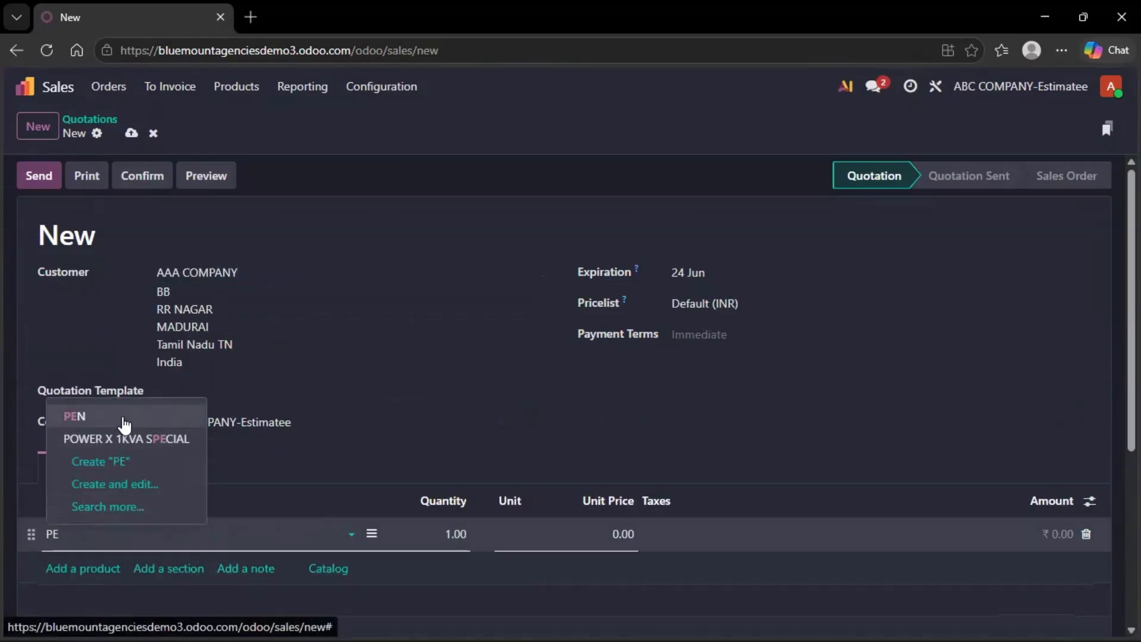
click(119, 419)
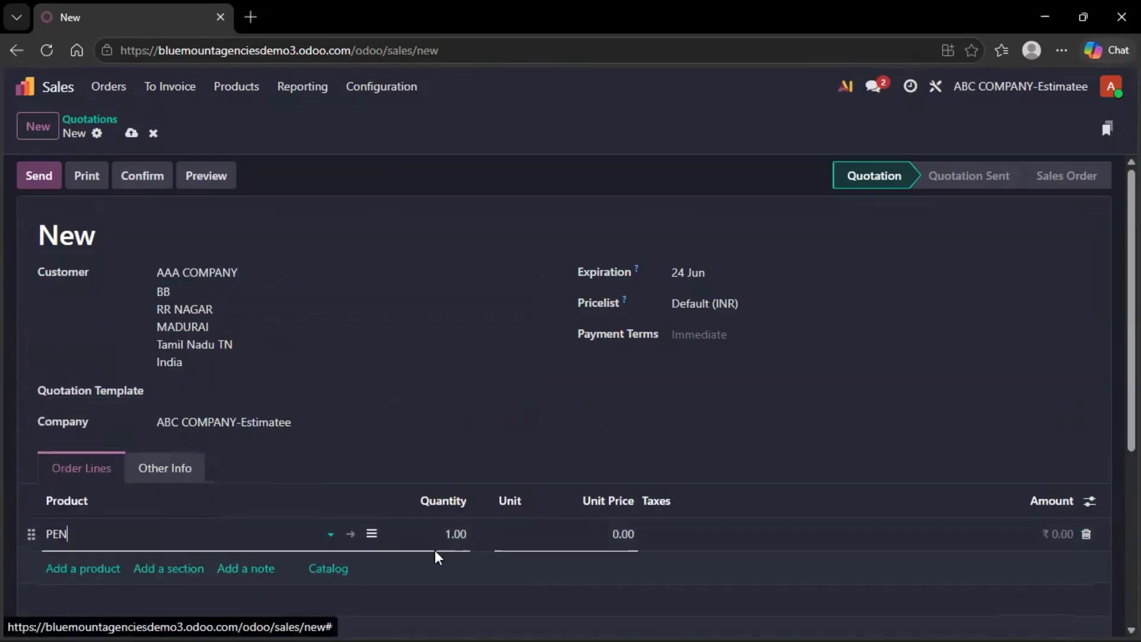
click(450, 529)
text(200)
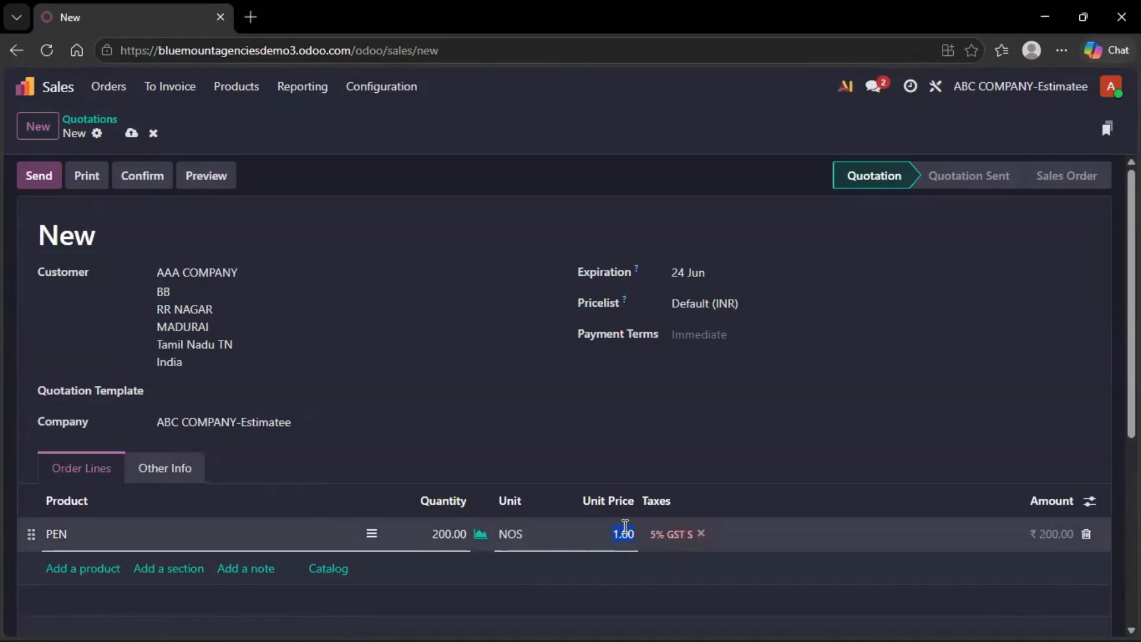
Step: Set the PEN line's unit price to 200 and remove its 5% GST S tax
key(BackSpace)
click(642, 477)
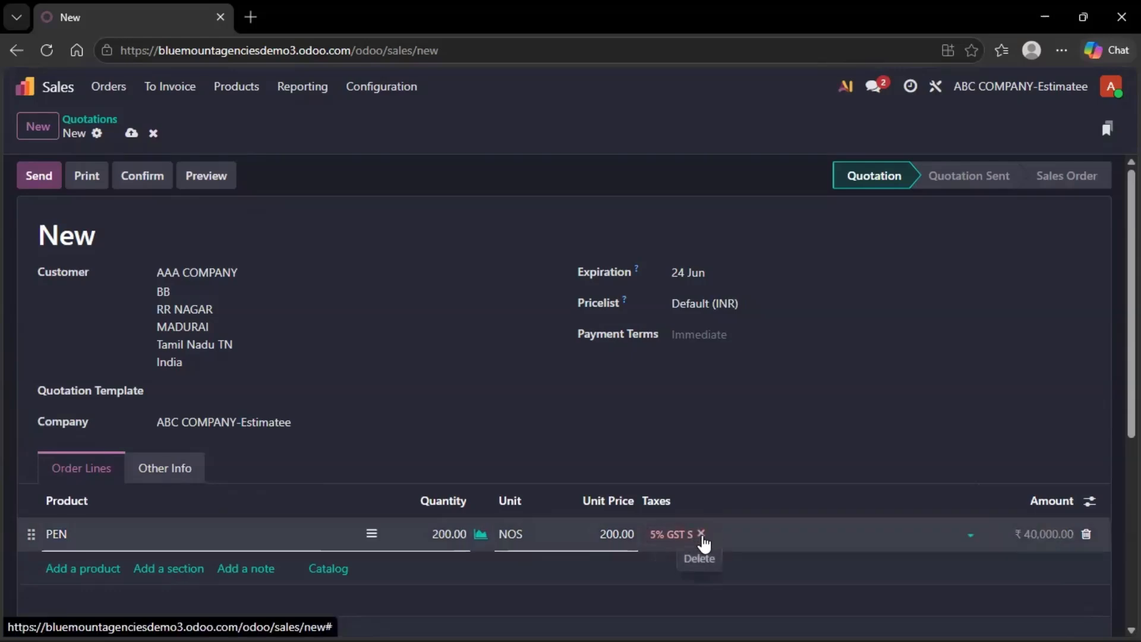
click(692, 534)
scroll(766, 426, down, 4)
scroll(765, 426, up, 5)
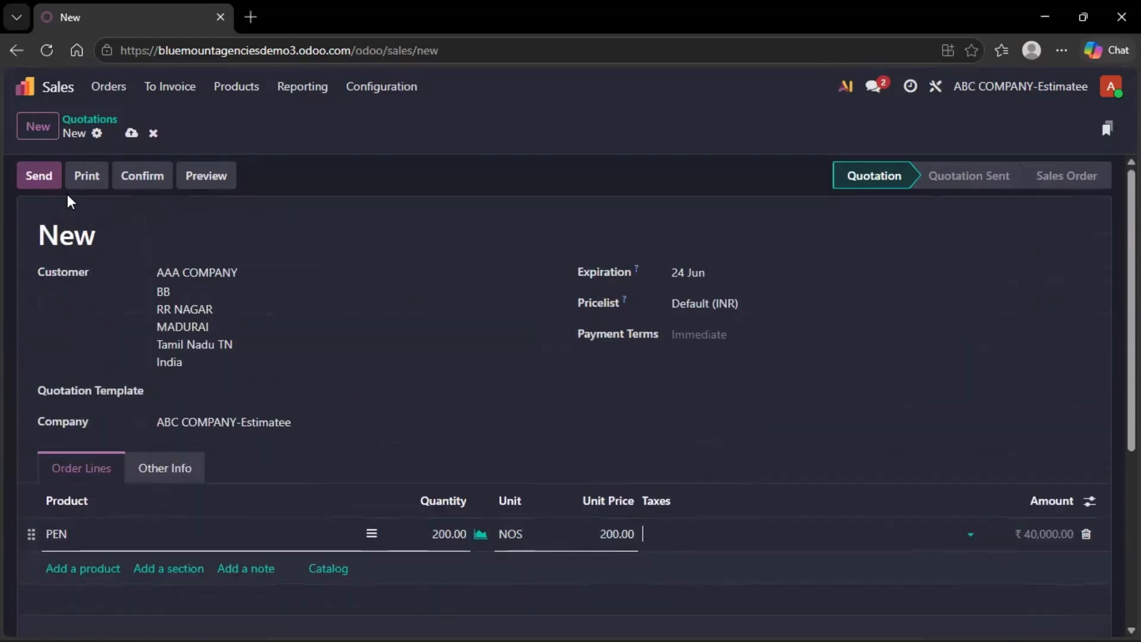
Step: Confirm the ABC COMPANY-Estimatee quotation, validate its delivery of 200 PEN, and return to the sales order
click(149, 178)
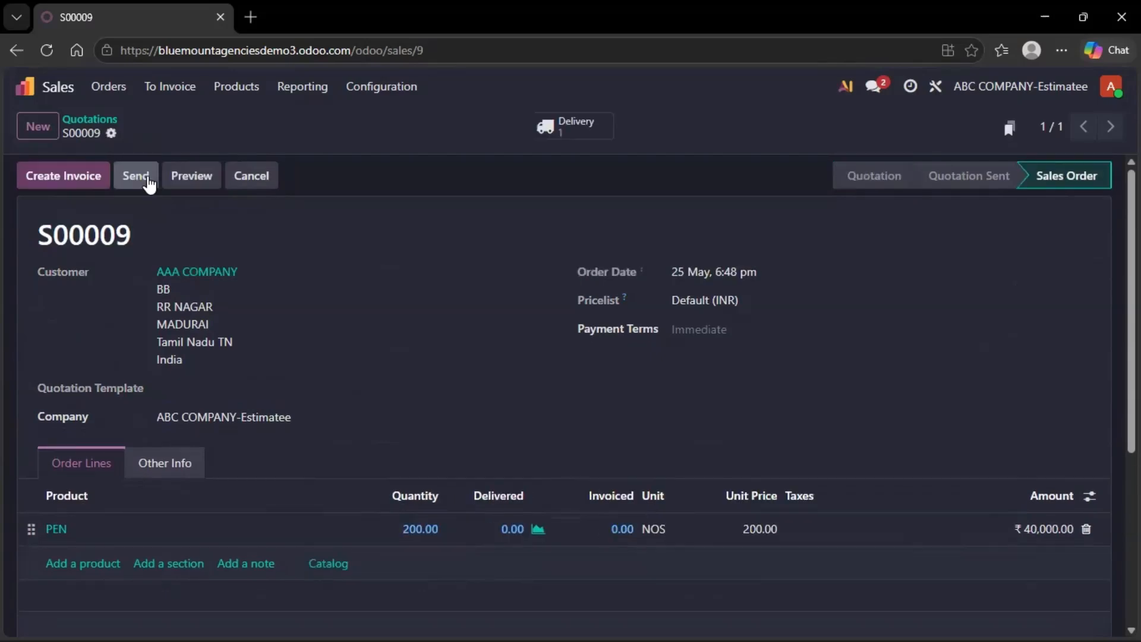
click(580, 123)
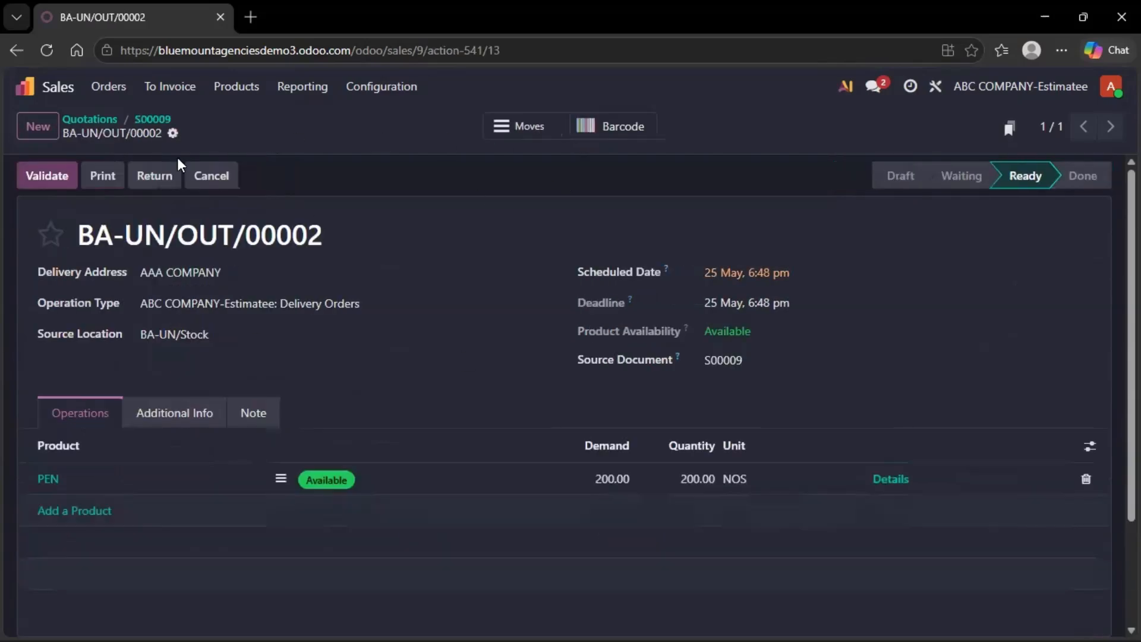
click(38, 174)
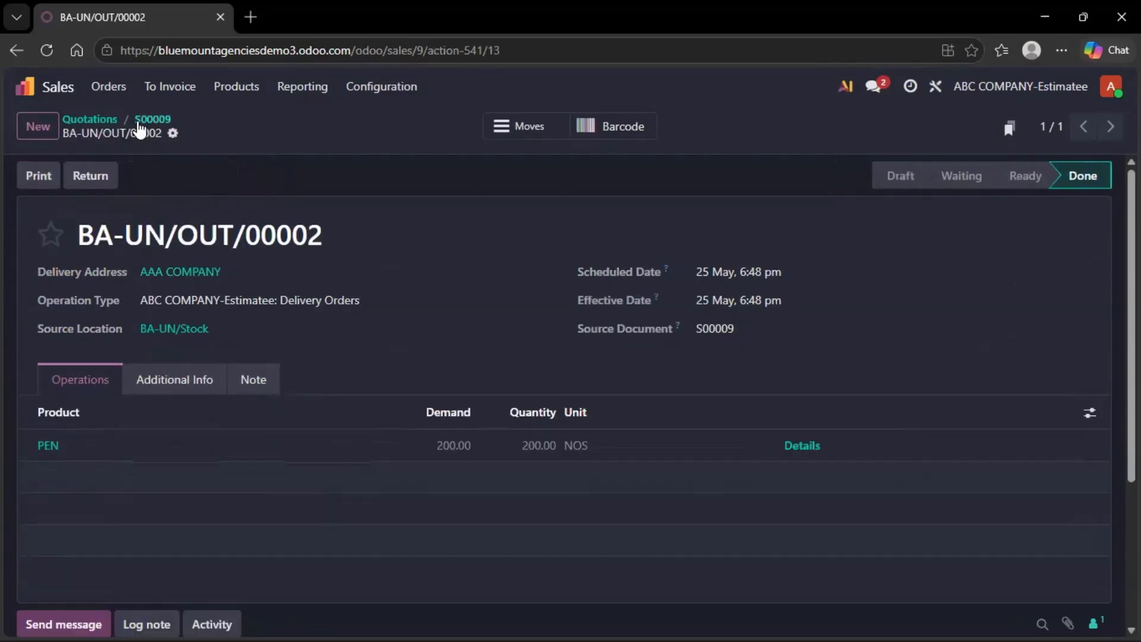
click(143, 120)
Step: Create a regular draft invoice for the ABC COMPANY-Estimatee sales order and try to confirm it
click(63, 178)
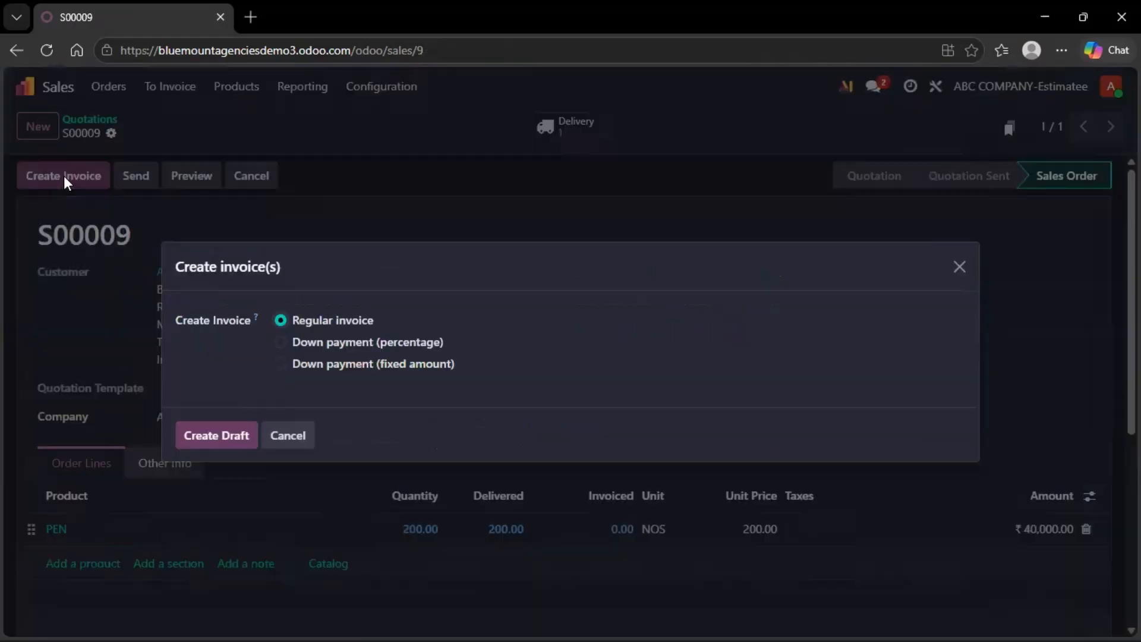
click(224, 434)
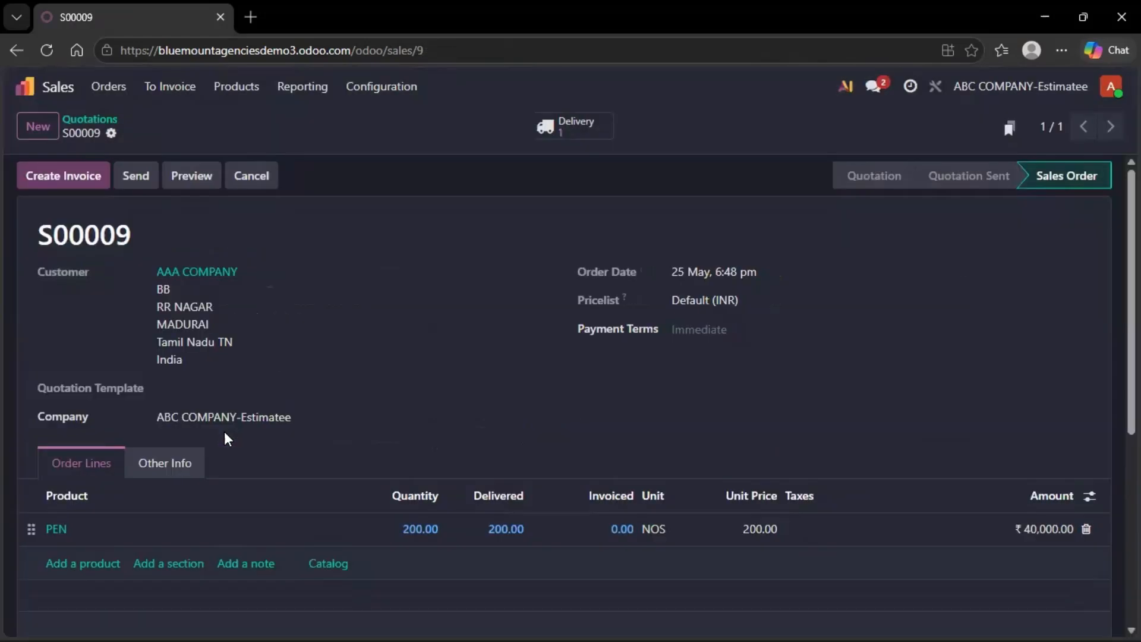
click(55, 176)
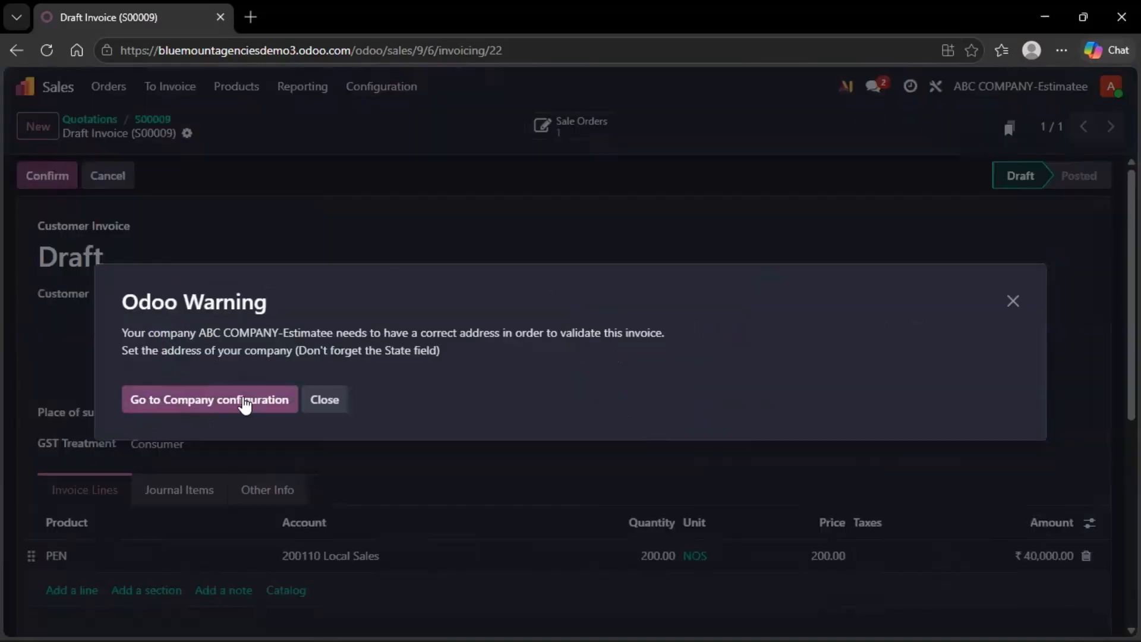
Step: Open the ABC COMPANY-Estimatee company configuration and fill in its address from a saved entry, with Tamil Nadu (IN) as the state
click(245, 403)
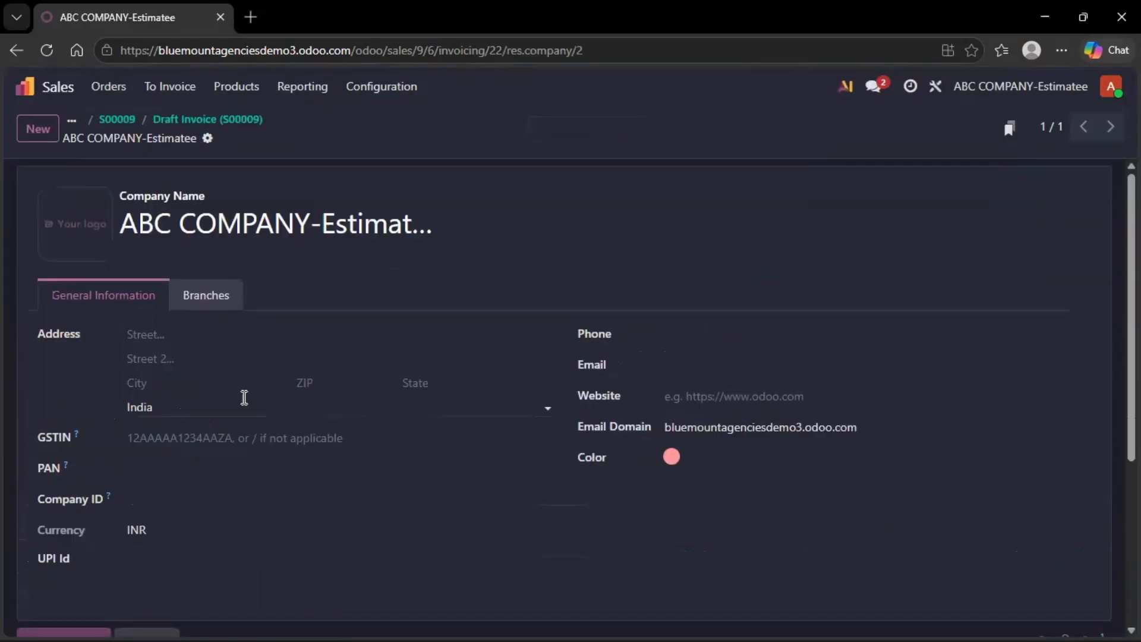
click(160, 334)
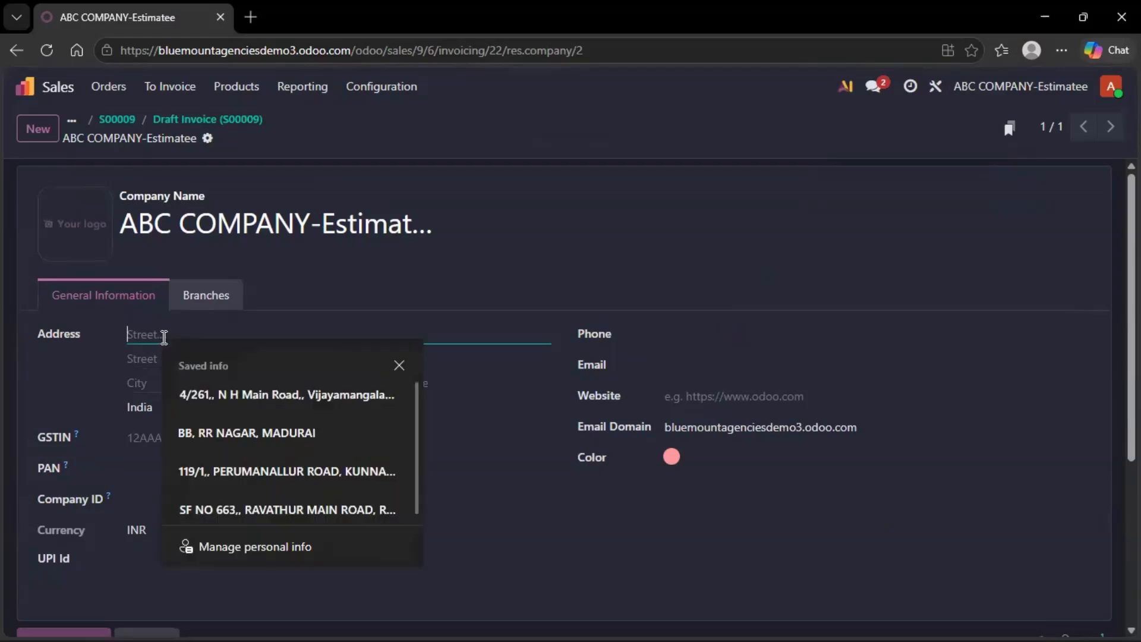
click(241, 469)
click(440, 383)
click(447, 411)
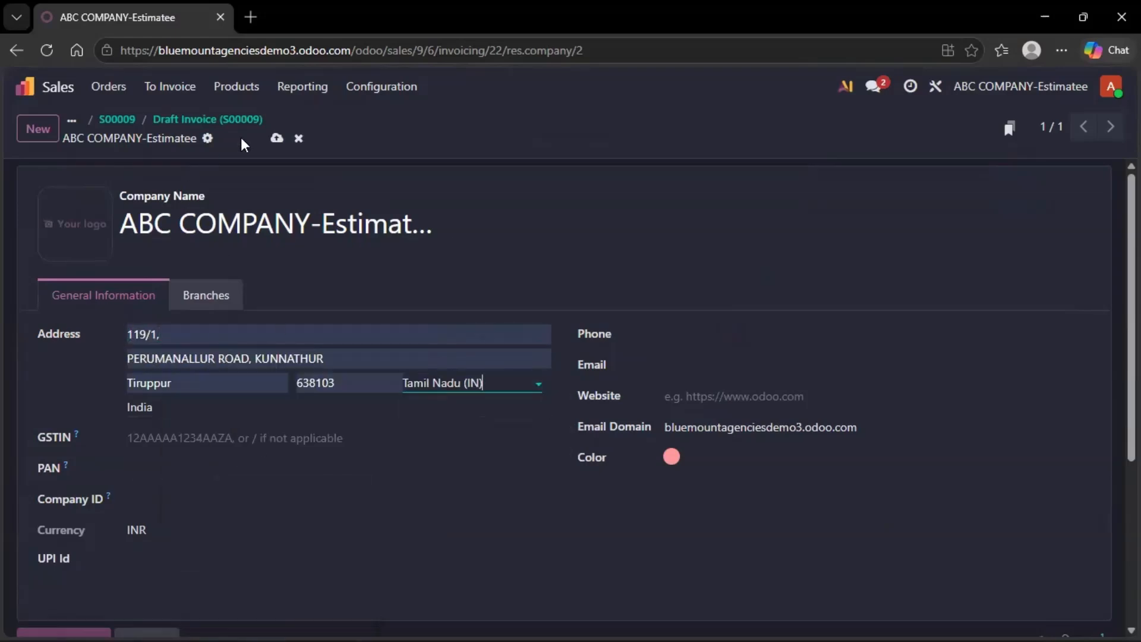
Step: Save the ABC COMPANY-Estimatee address, return to its draft invoice for AAA COMPANY, and confirm the invoice
click(277, 139)
key(F5)
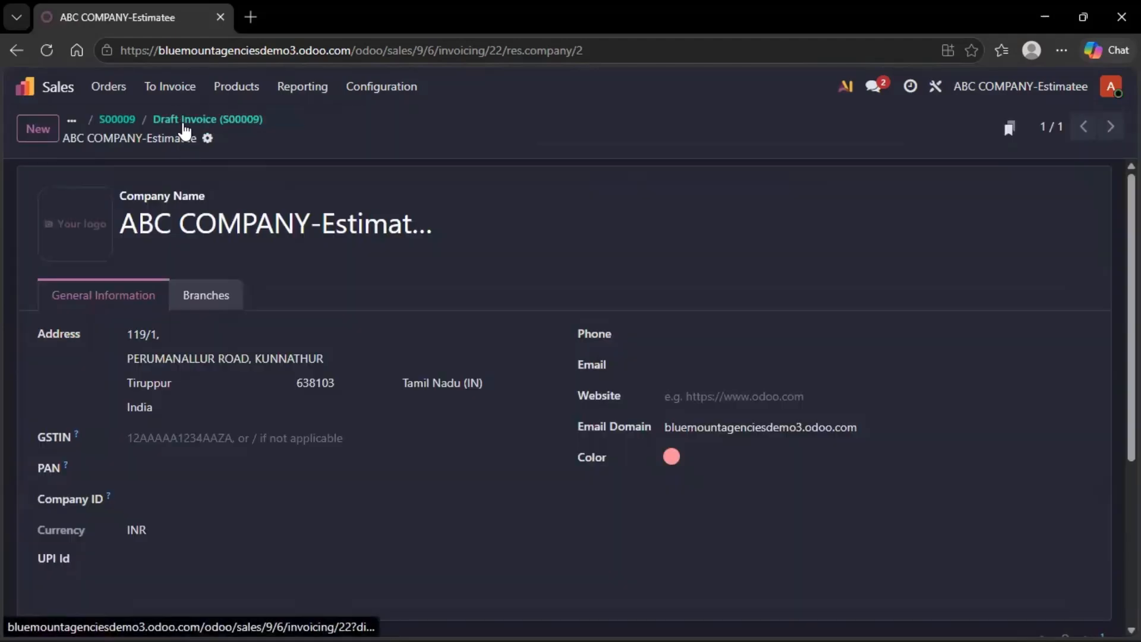
click(160, 122)
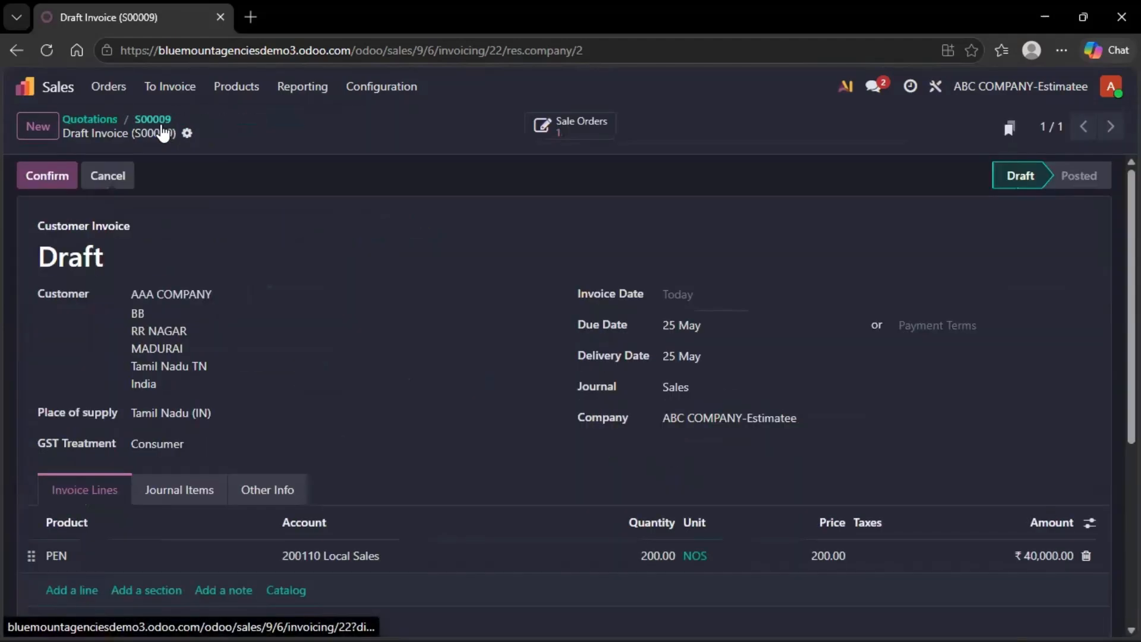
click(53, 179)
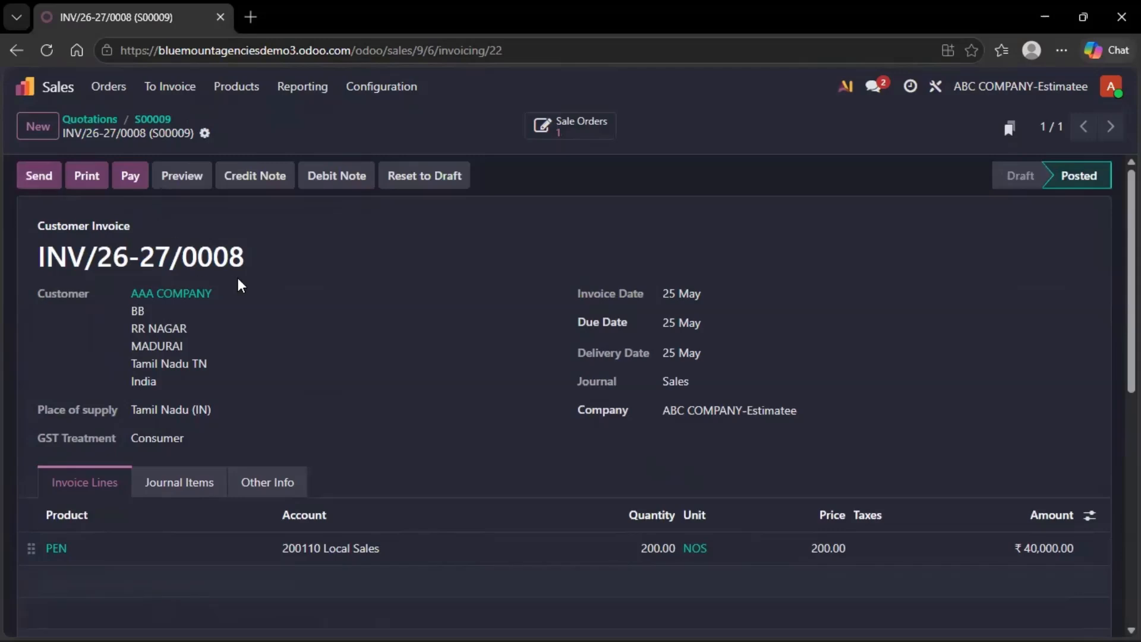
drag(255, 256, 36, 257)
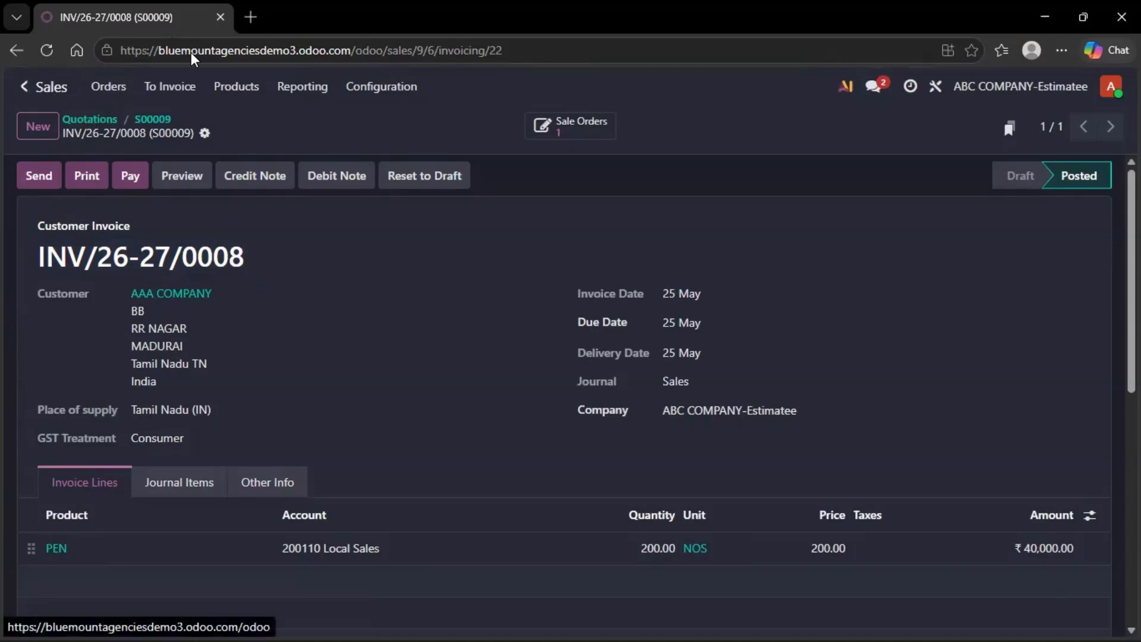
Step: Duplicate the invoice's browser tab and open the Inventory stock report in the copy
right_click(141, 15)
click(223, 120)
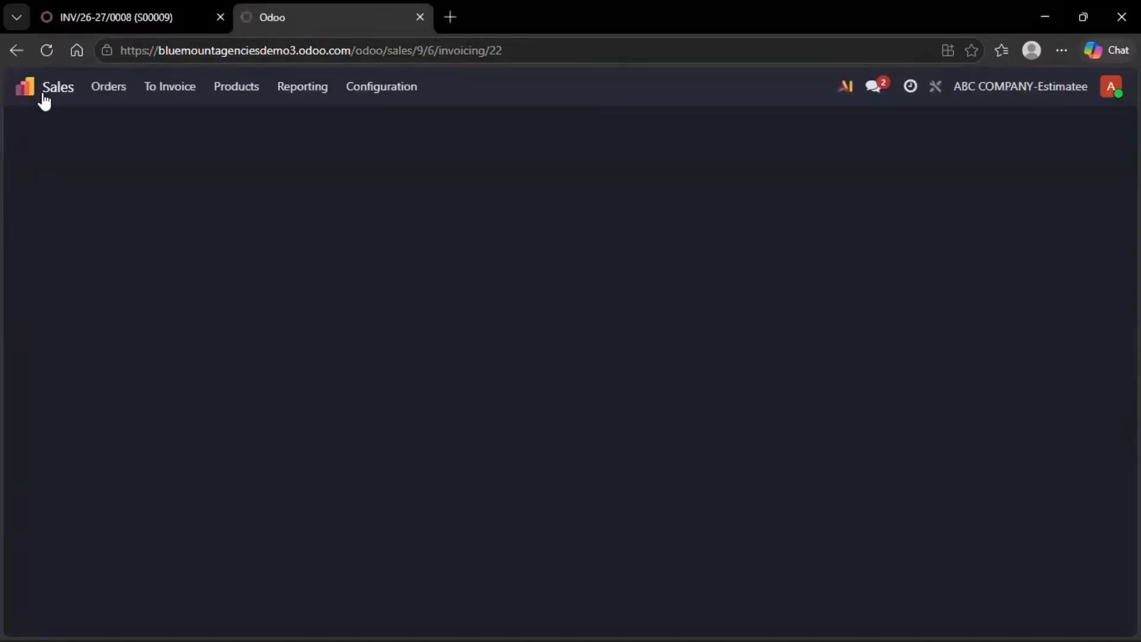
click(36, 89)
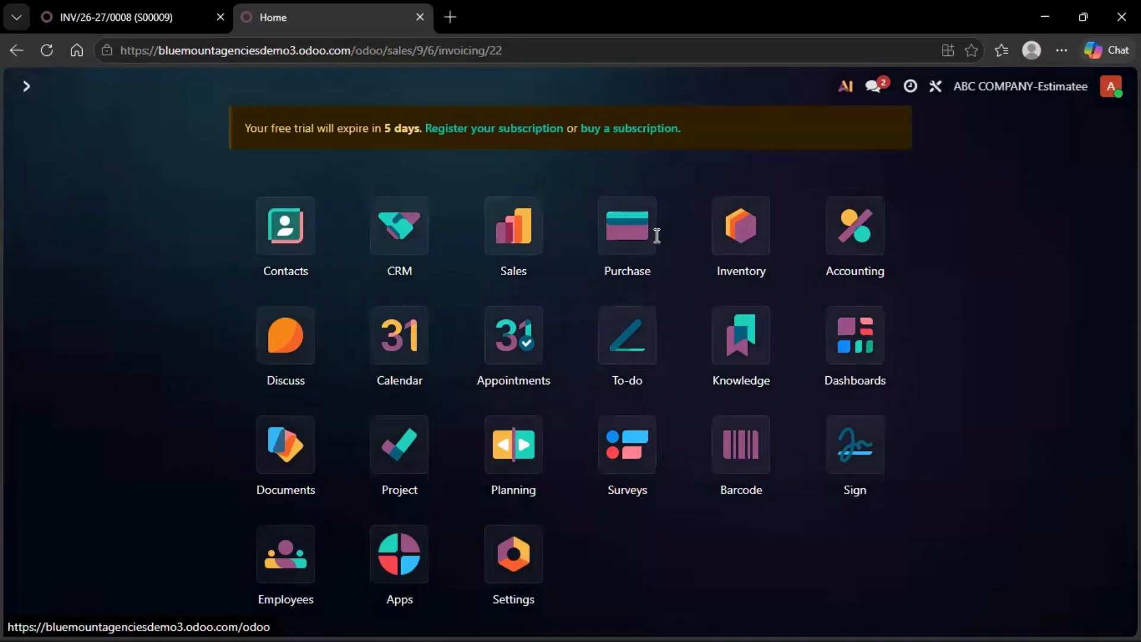
click(705, 224)
click(348, 89)
click(346, 120)
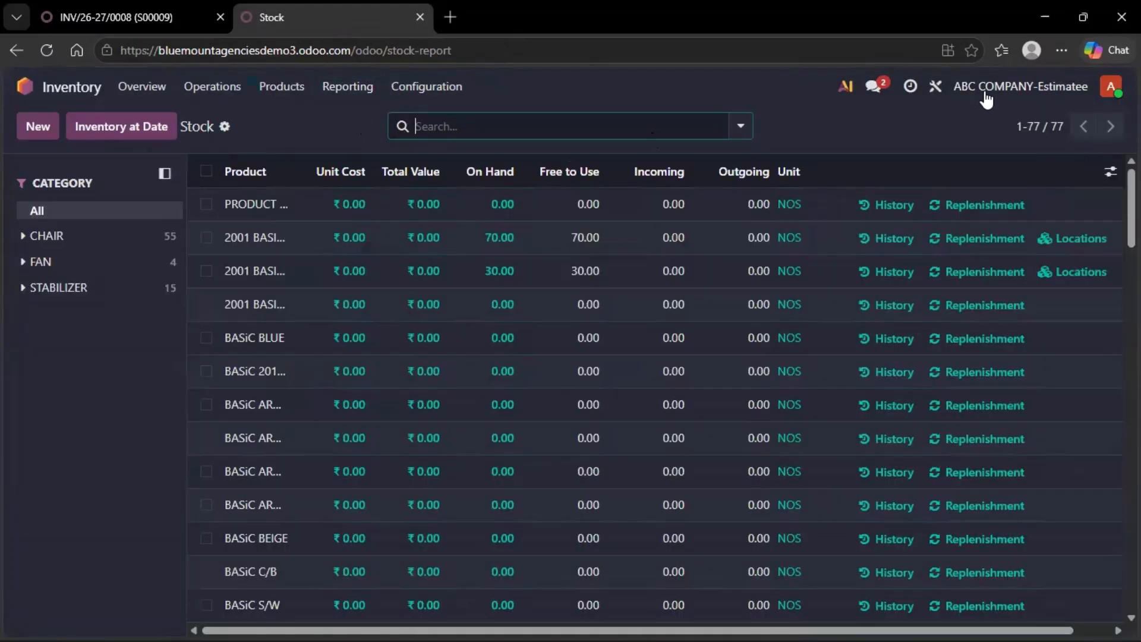
Step: Make ABC COMPANY the only active company and search its stock for PEN
click(983, 89)
click(840, 122)
click(841, 149)
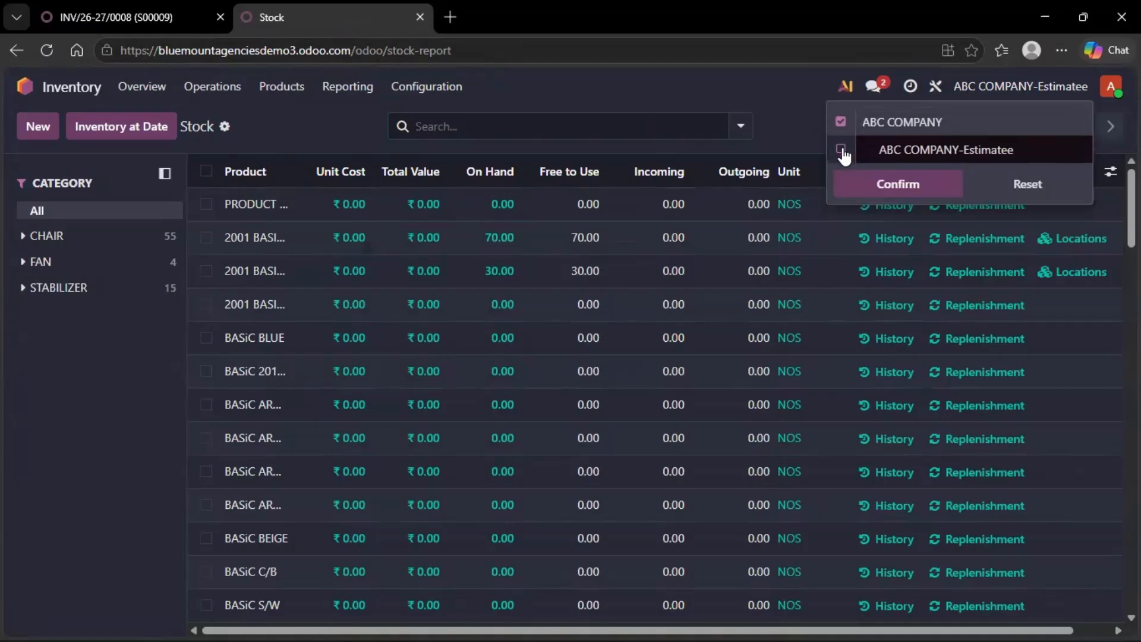
click(864, 181)
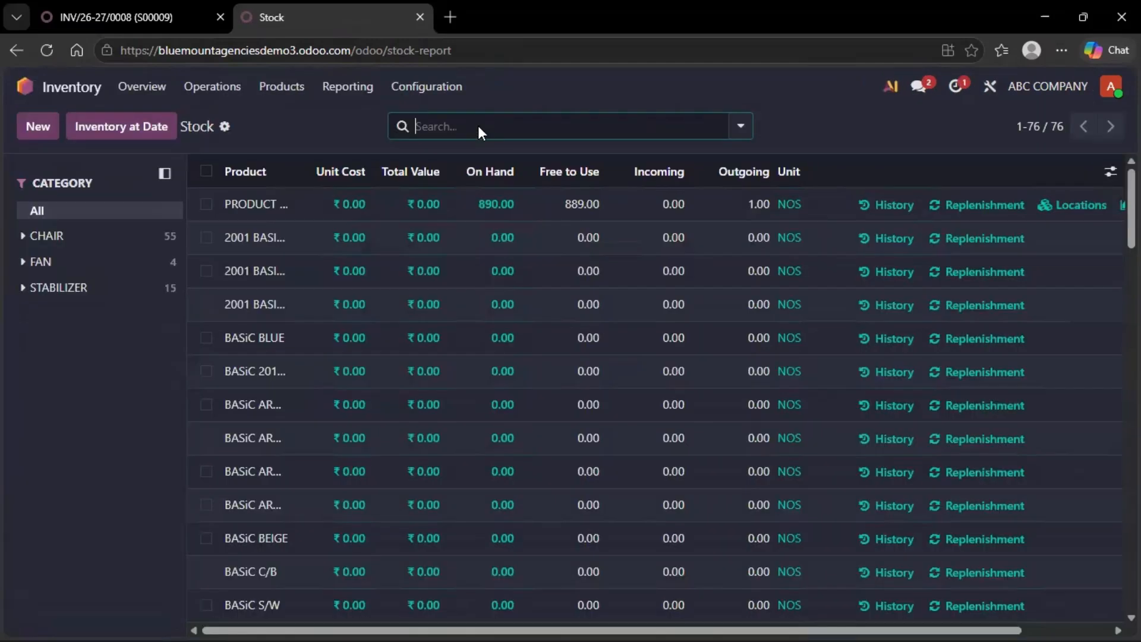
click(478, 126)
text(PEN)
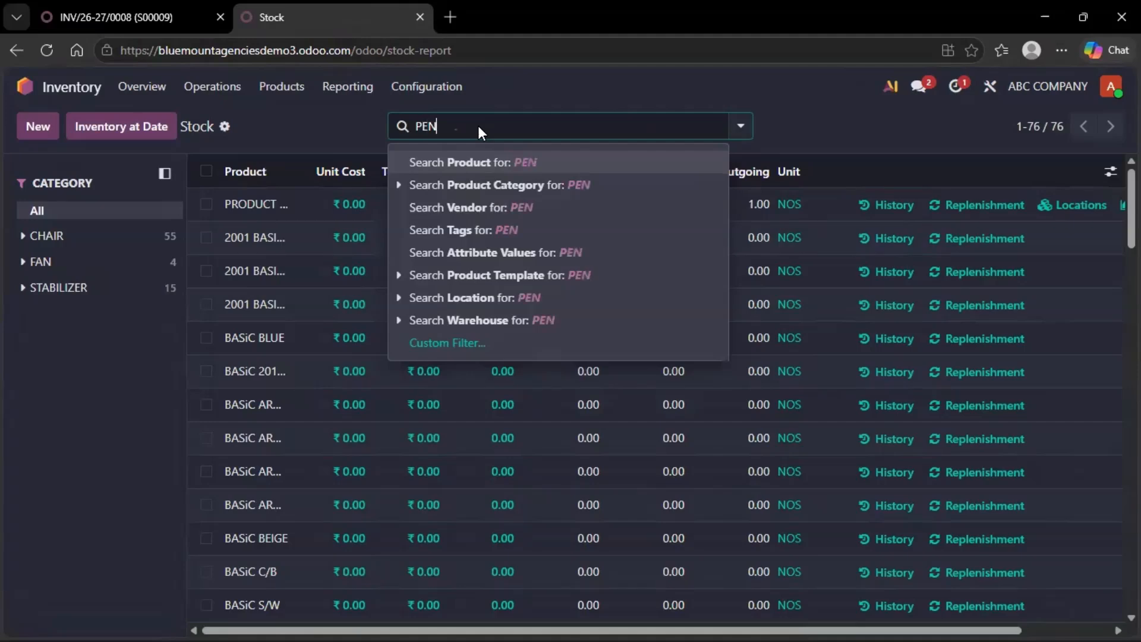
key(Return)
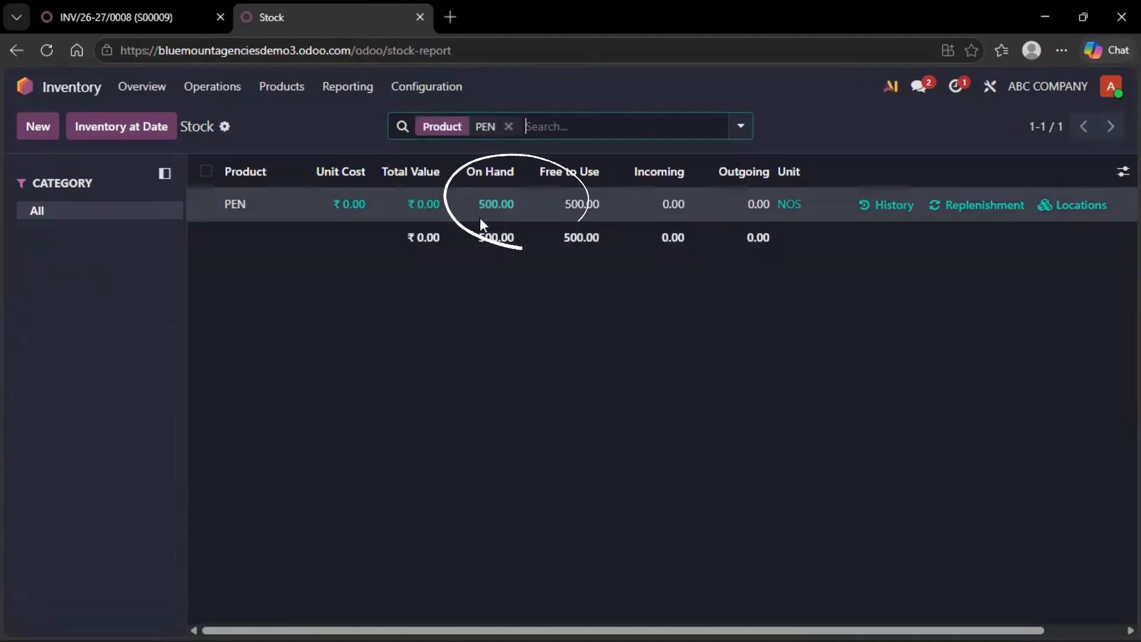
Step: Make ABC COMPANY-Estimatee the only active company and search its stock for PEN
click(1026, 89)
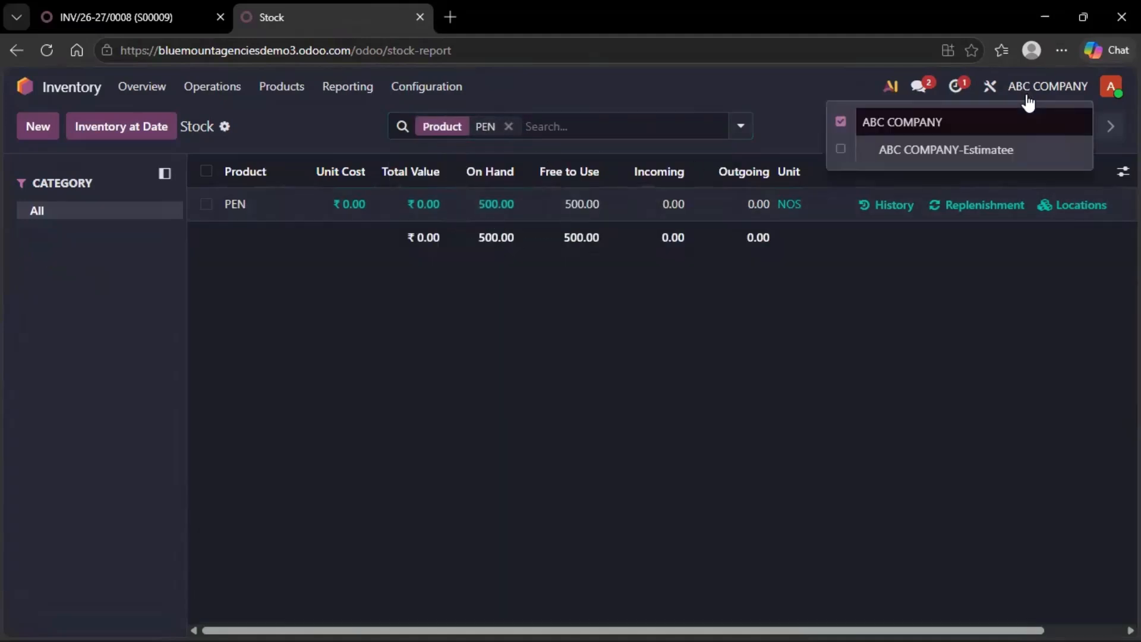
click(838, 151)
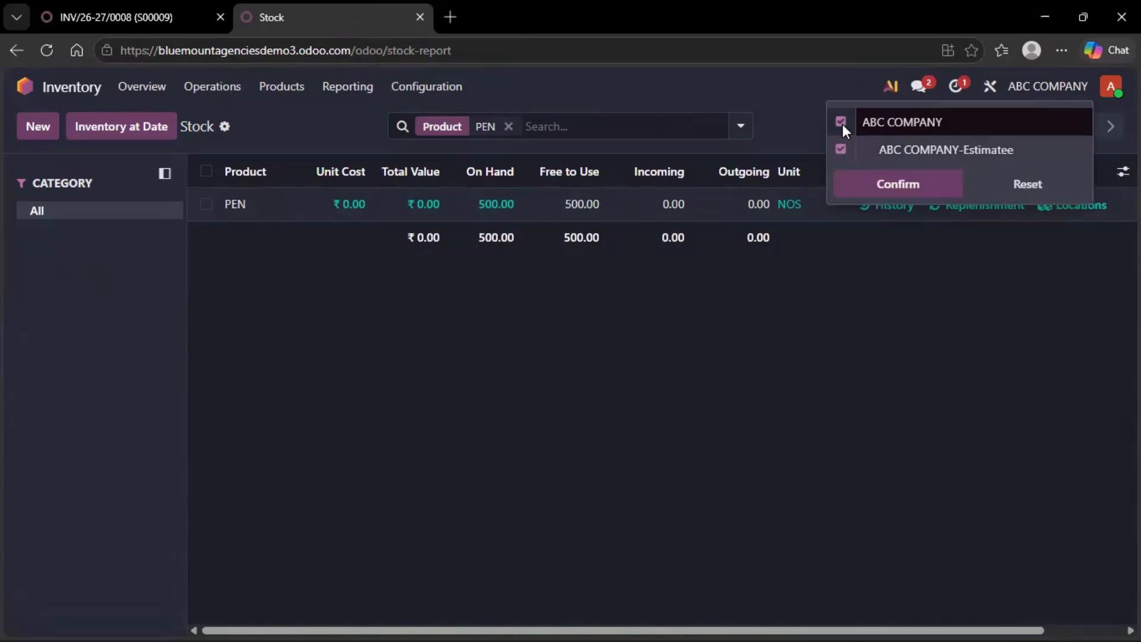
click(842, 123)
click(840, 149)
click(859, 181)
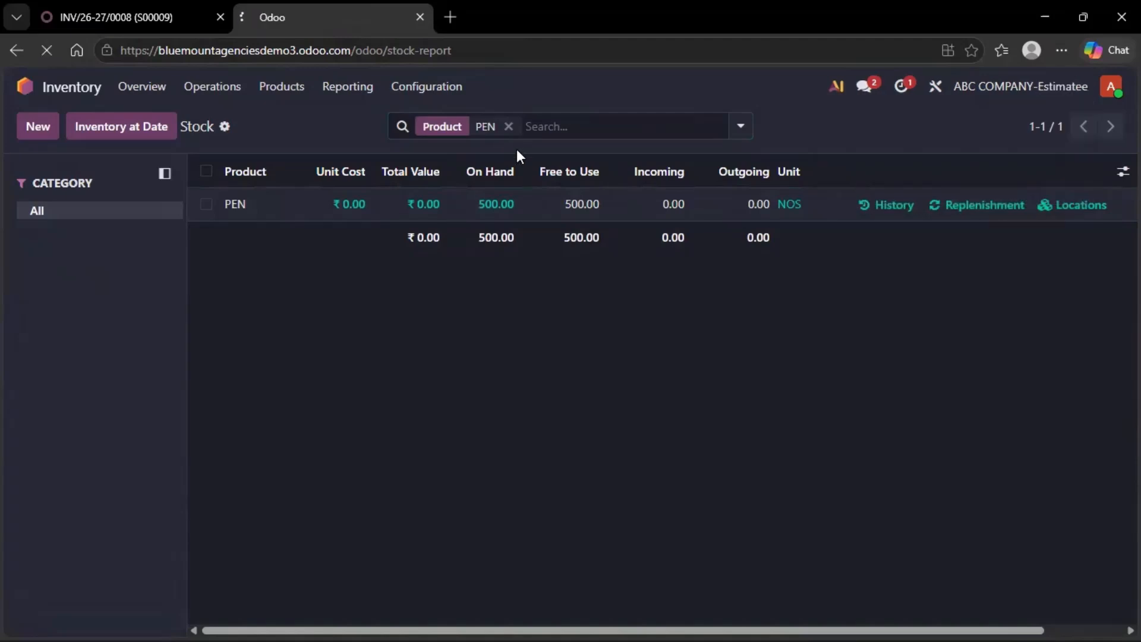
click(507, 126)
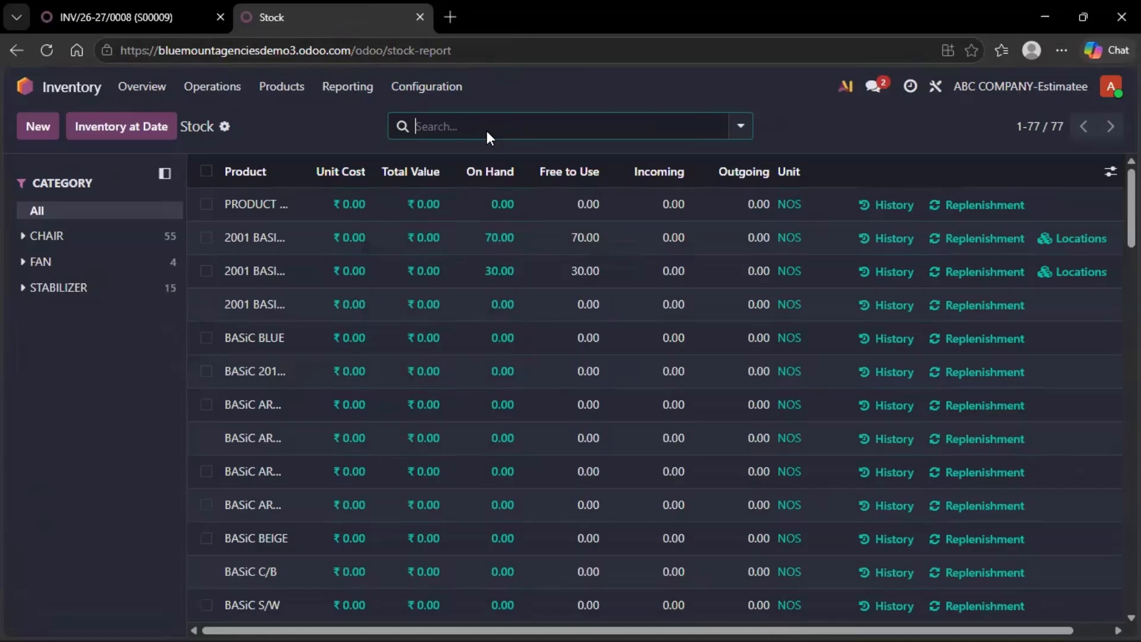
click(487, 132)
text(PEN)
key(Return)
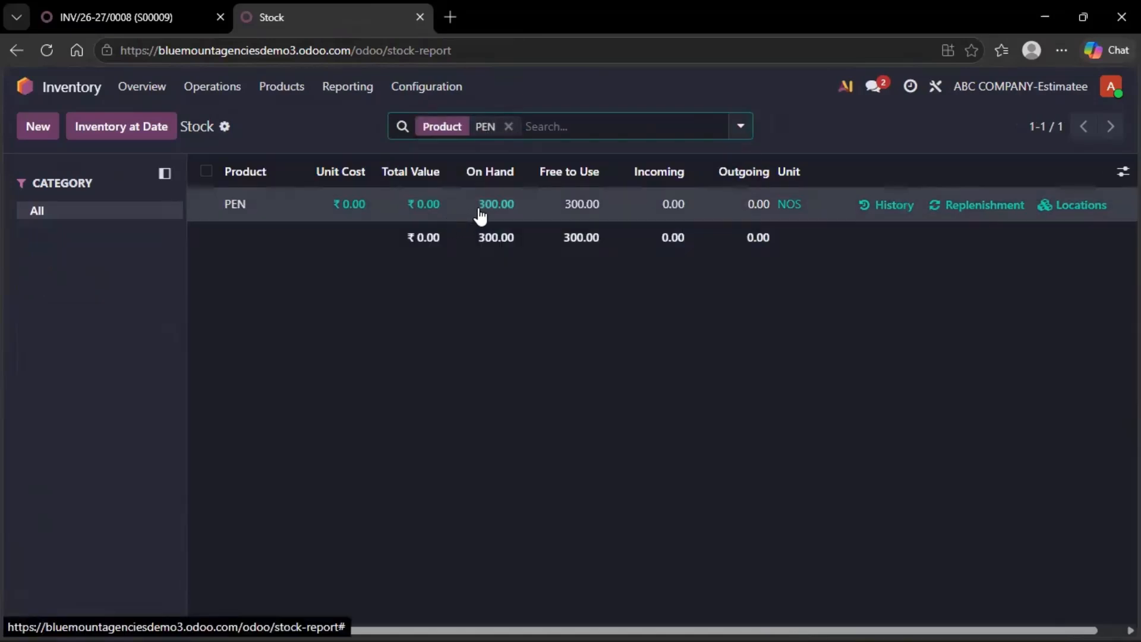
Step: Activate ABC COMPANY alongside ABC COMPANY-Estimatee and search their combined stock for PEN
click(1007, 90)
click(840, 121)
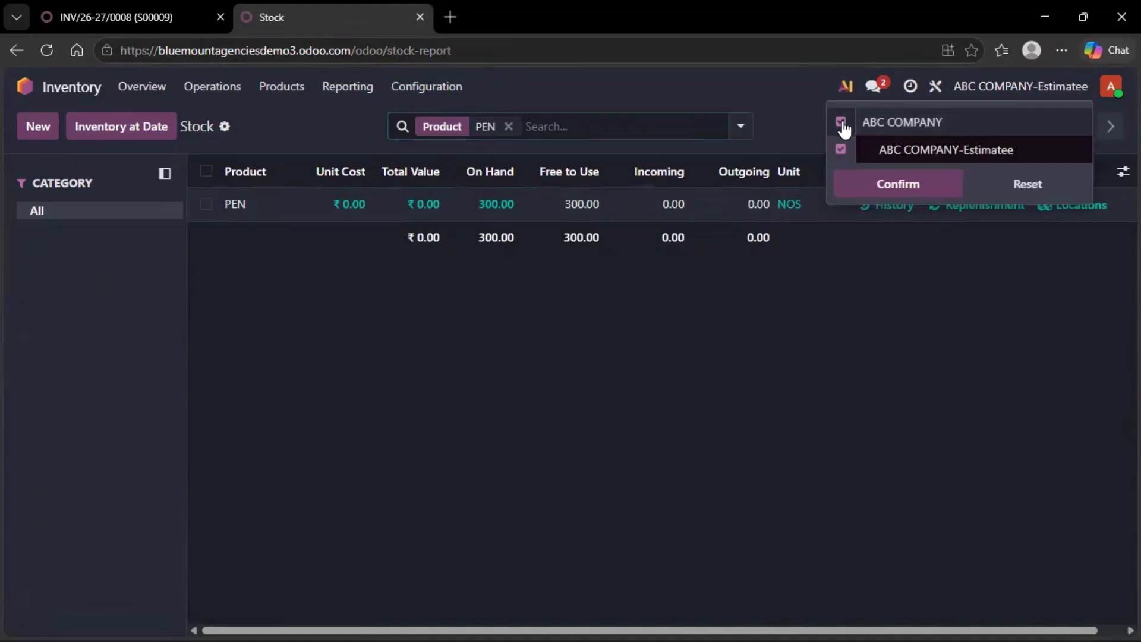
click(865, 186)
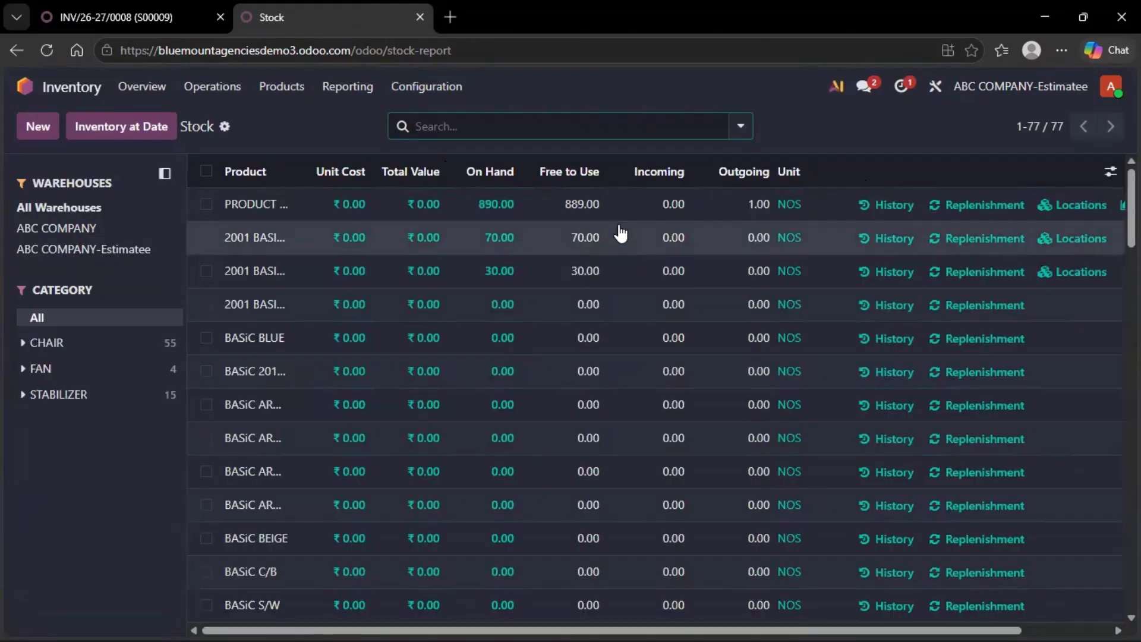
text(PEN)
key(Return)
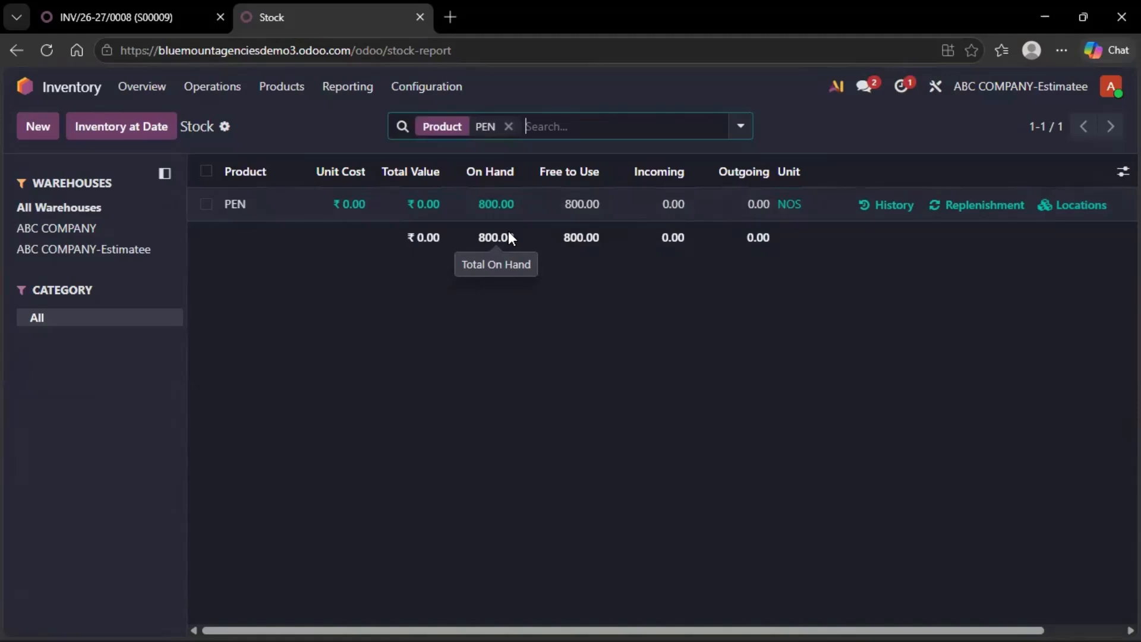
Step: Leave Inventory, keep only ABC COMPANY active, and open the Accounting dashboard
click(64, 88)
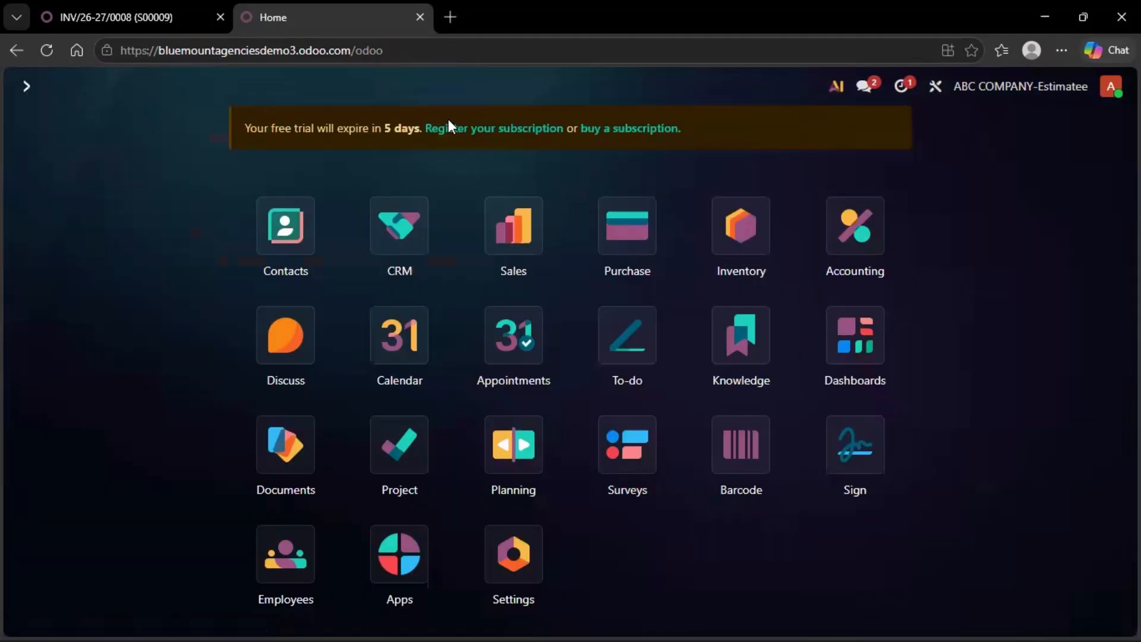
click(1000, 88)
click(841, 149)
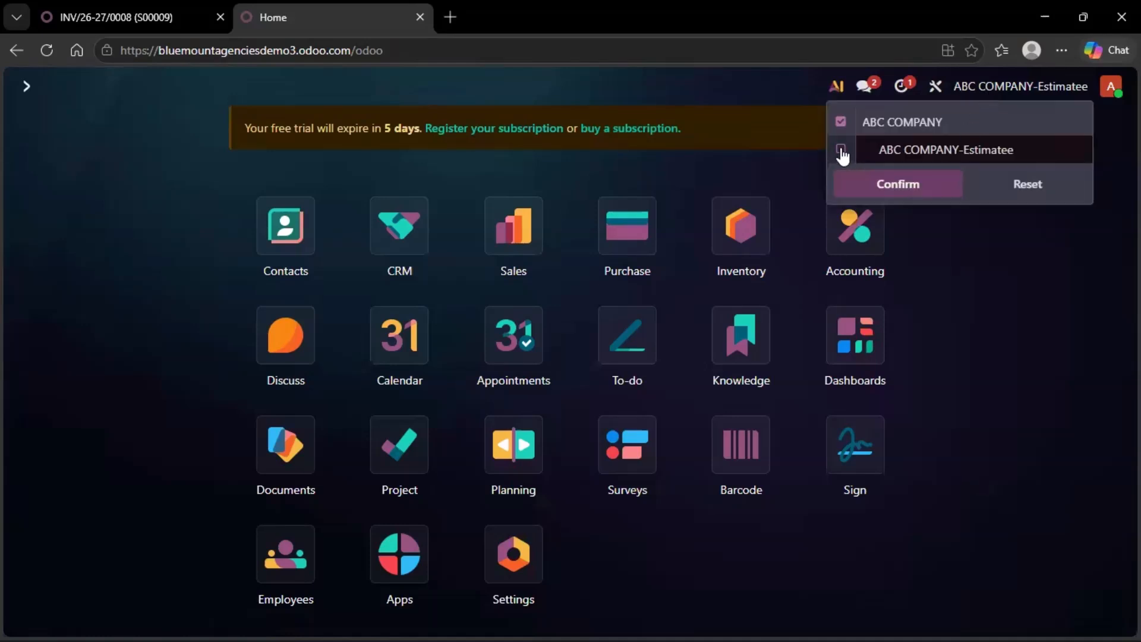
click(878, 189)
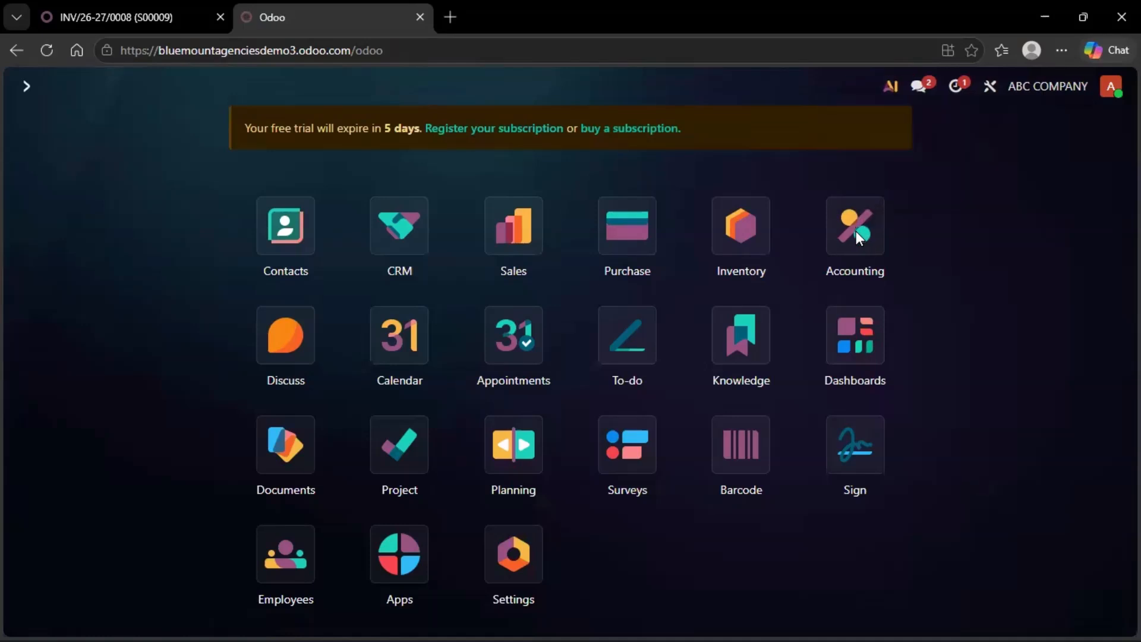
click(856, 231)
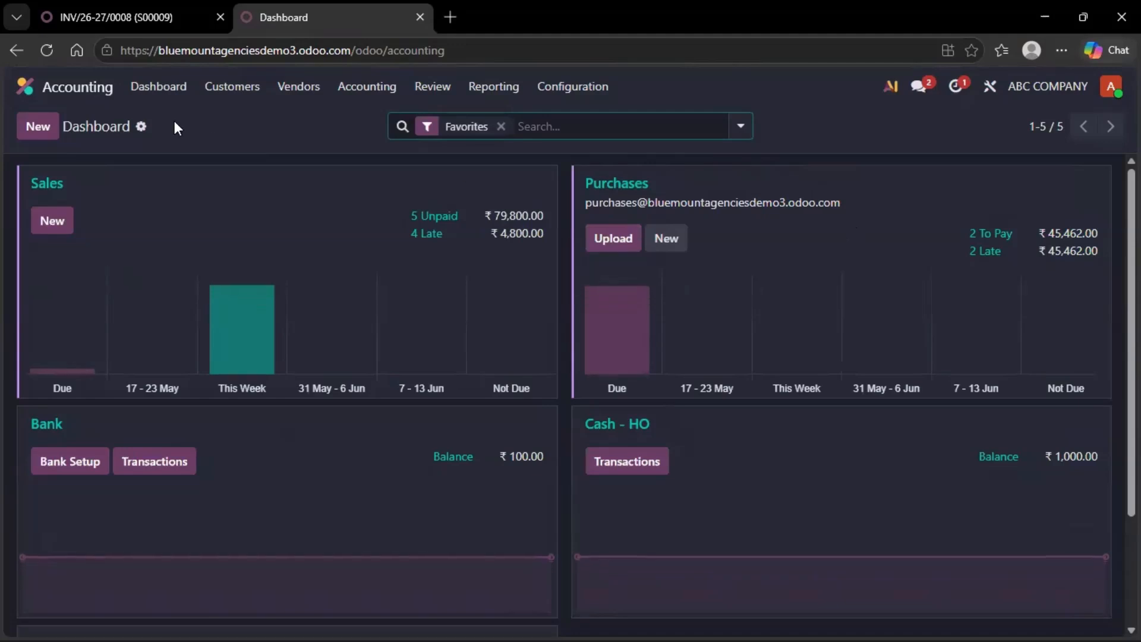
Step: Open the Partner Ledger report and filter it to the partner AAA COMPANY
click(493, 92)
click(541, 313)
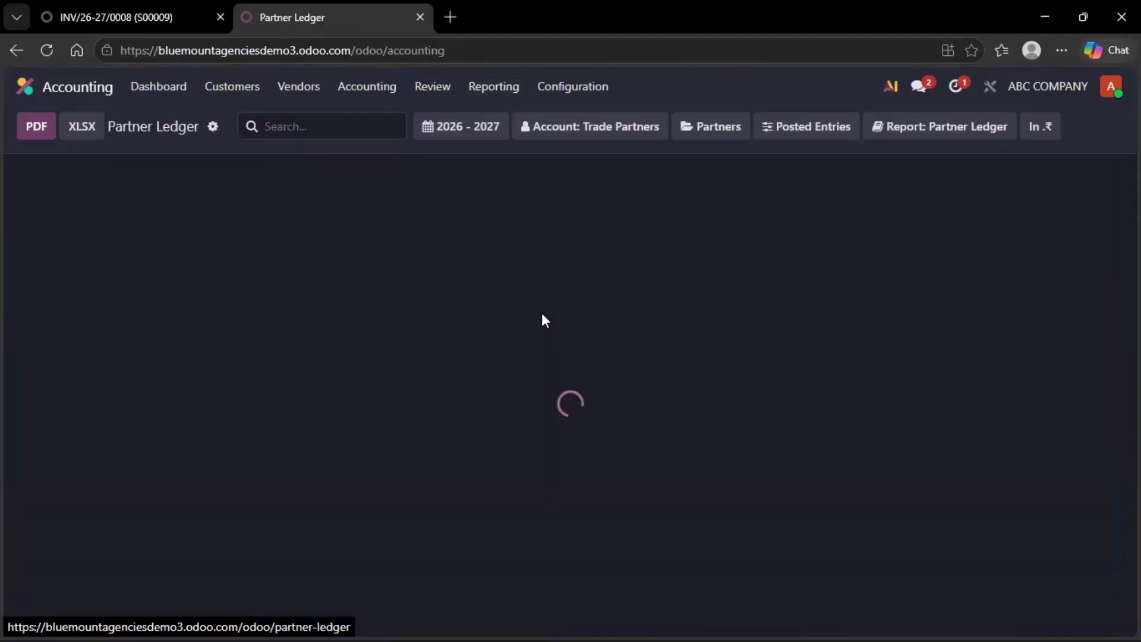
click(707, 129)
click(773, 161)
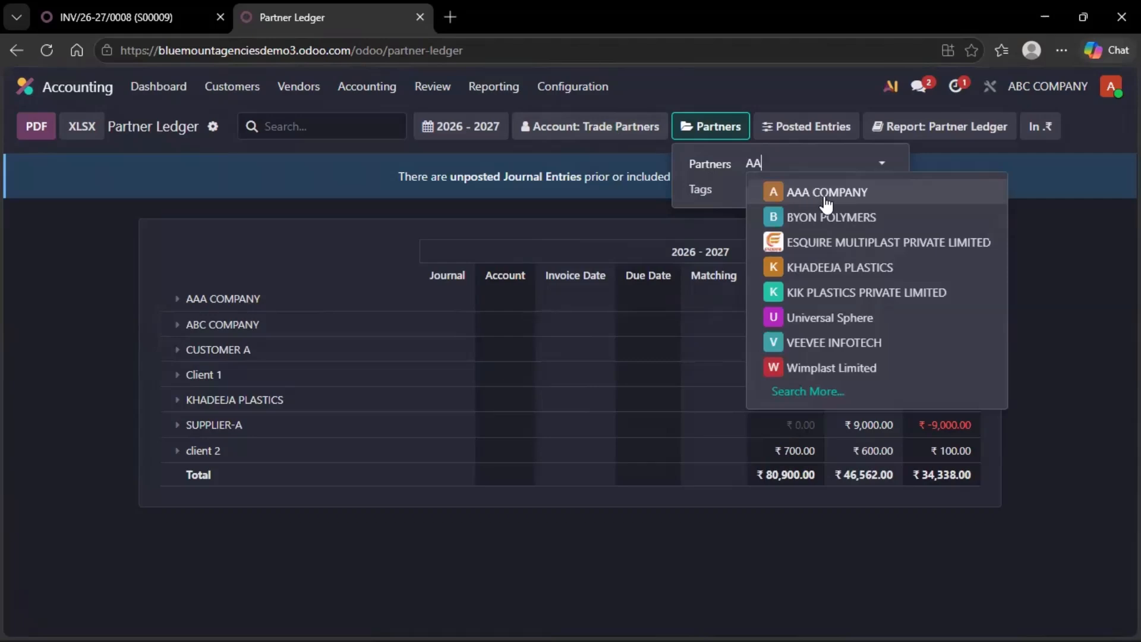
click(832, 193)
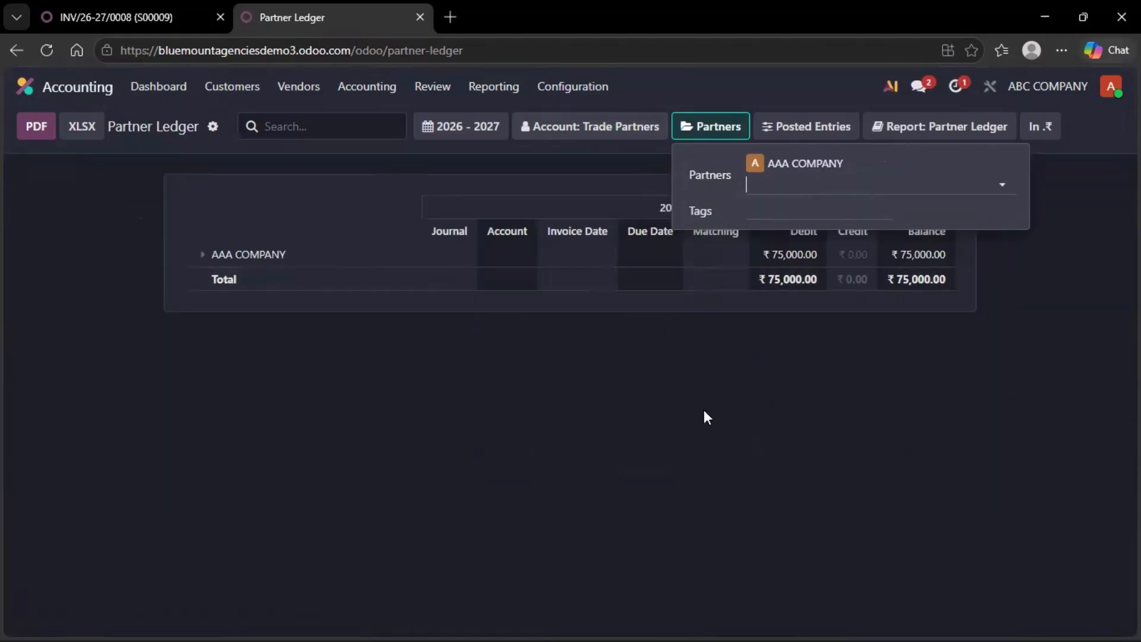
click(704, 411)
mouse_move(810, 253)
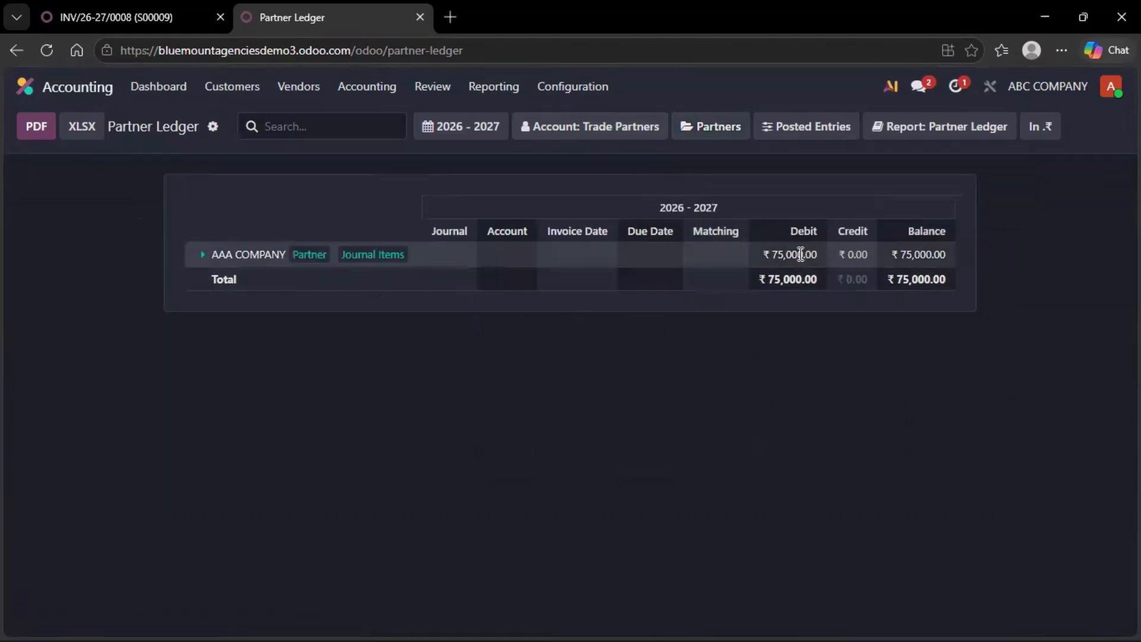
Step: In the ABC COMPANY-Estimatee invoice's browser tab, make ABC COMPANY the only active company and go back to the quotations list
click(153, 17)
click(1033, 90)
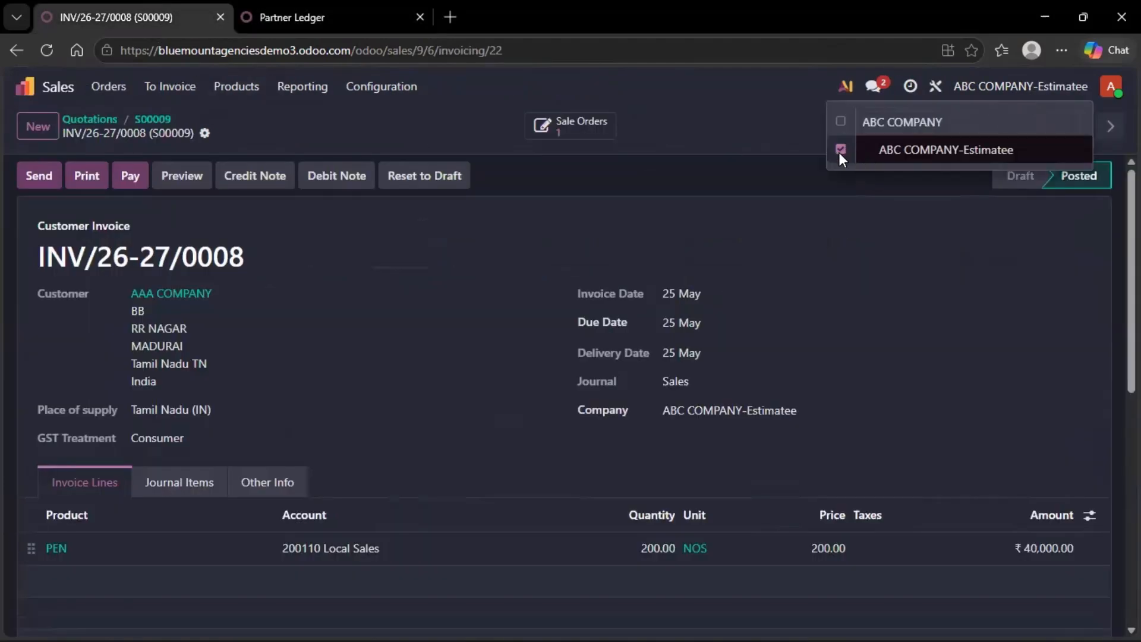
click(840, 149)
click(838, 122)
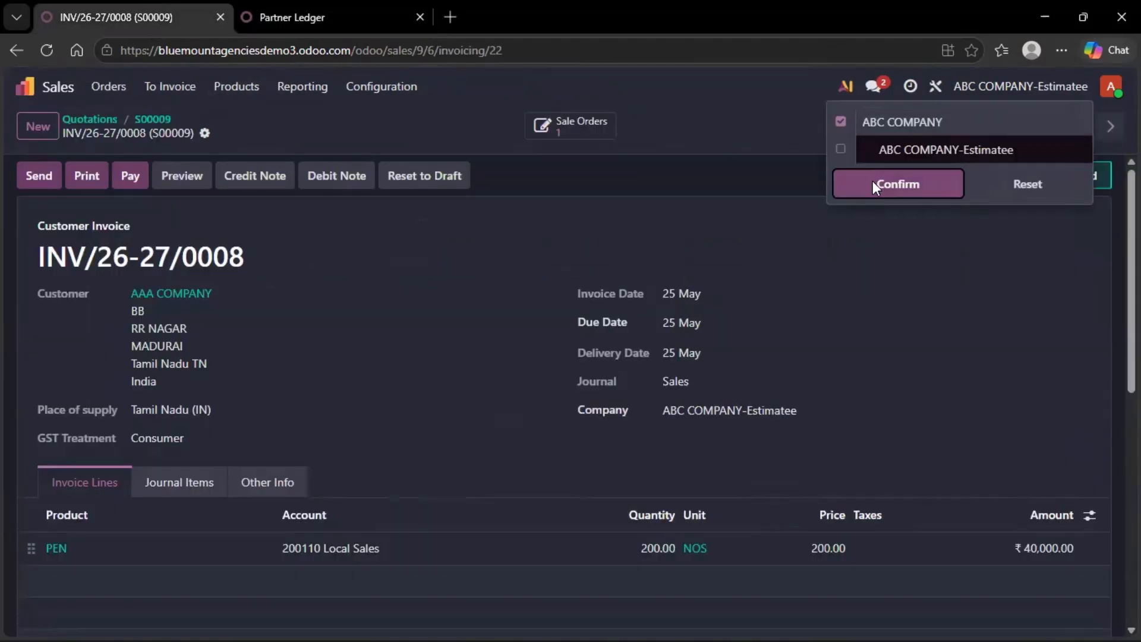
click(873, 182)
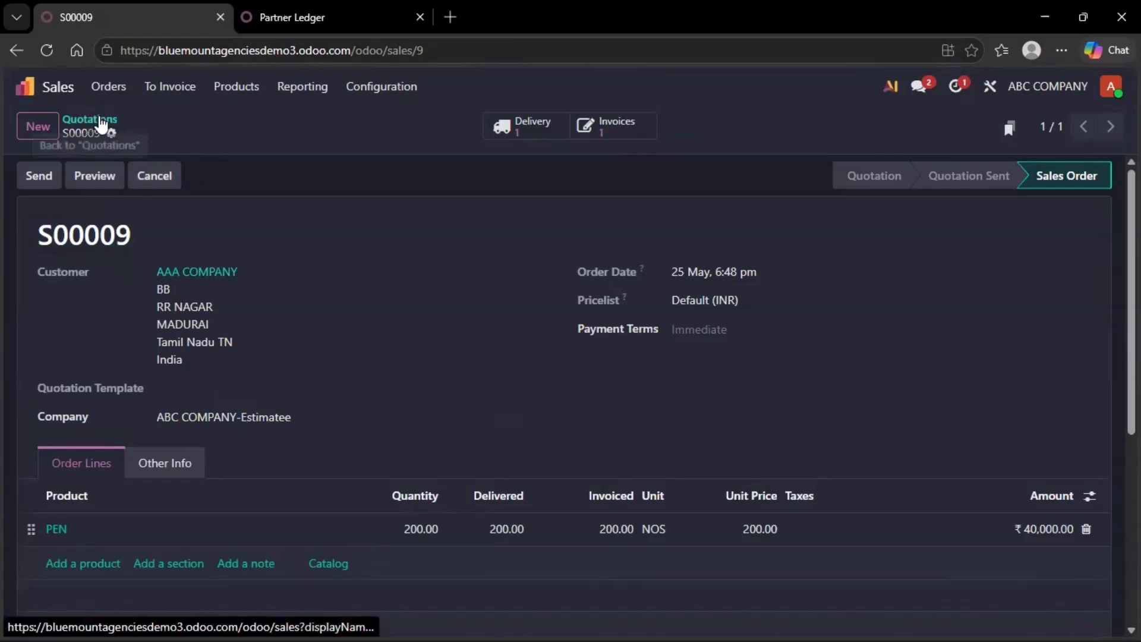
click(102, 120)
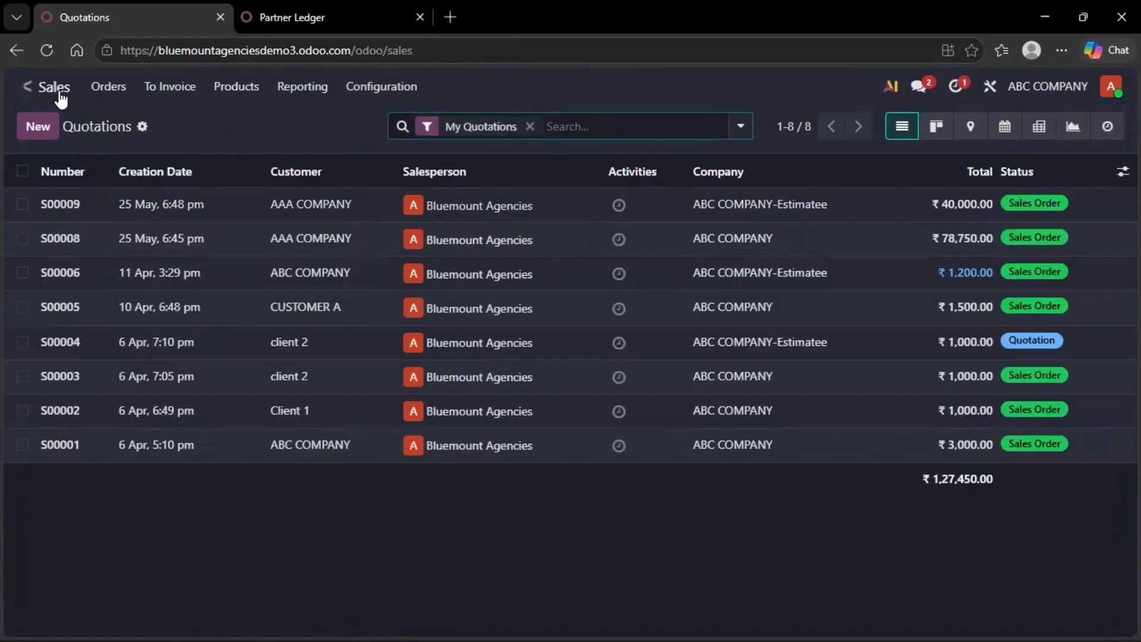
Step: Open the invoices of ABC COMPANY's Sales journal in Accounting
click(25, 87)
click(832, 225)
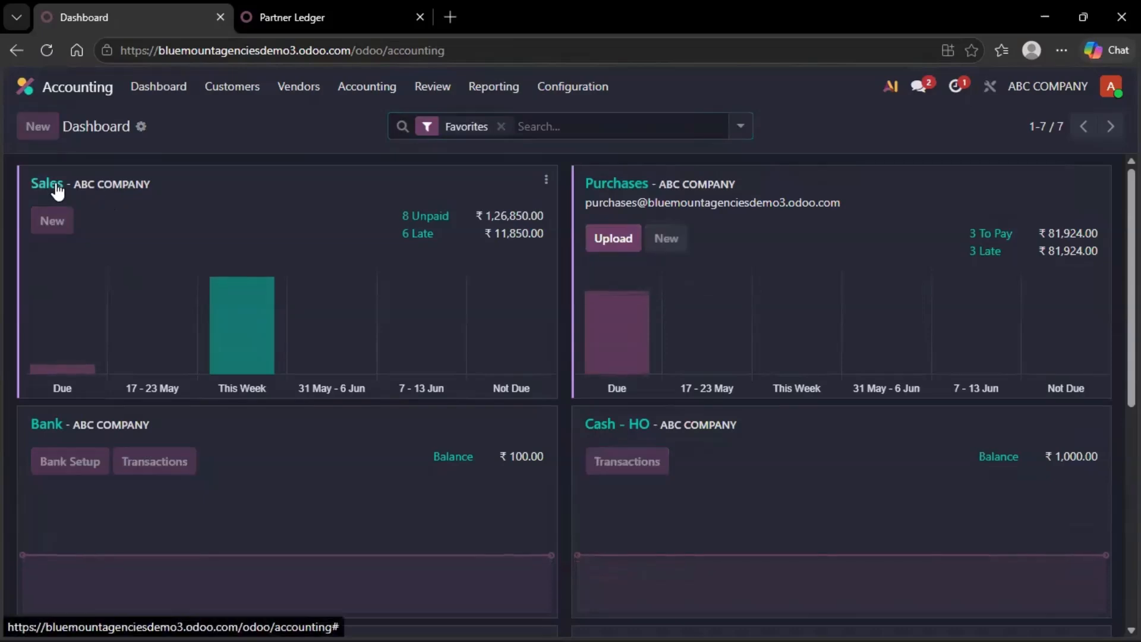
click(57, 189)
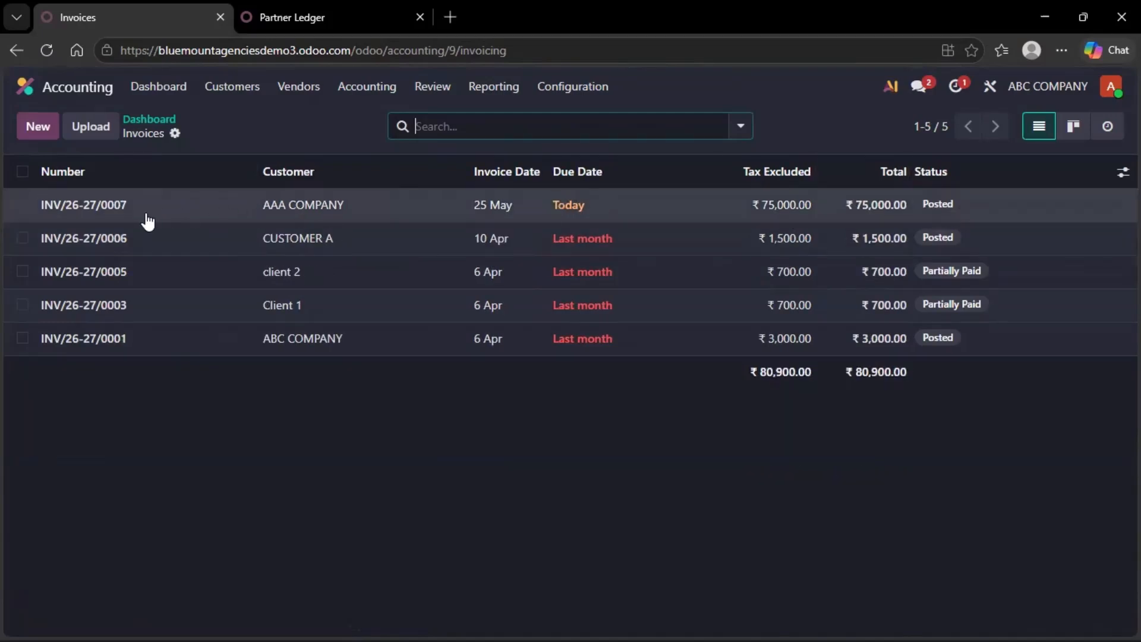
Step: Show AAA COMPANY's Partner Ledger for ABC COMPANY-Estimatee by making it the only active company
click(370, 12)
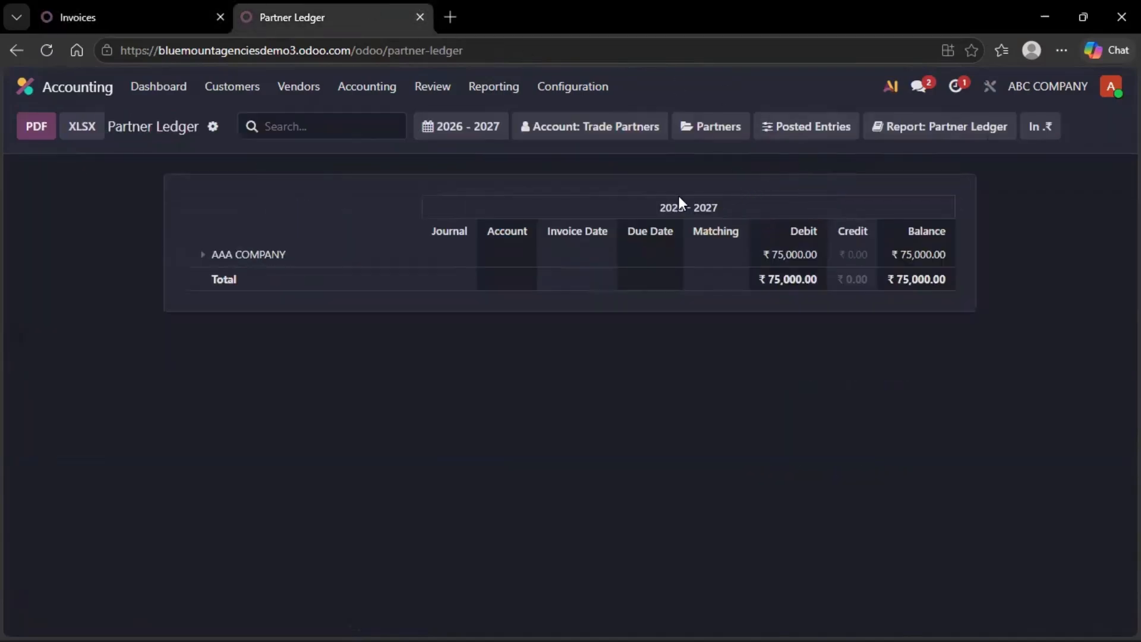
click(1076, 88)
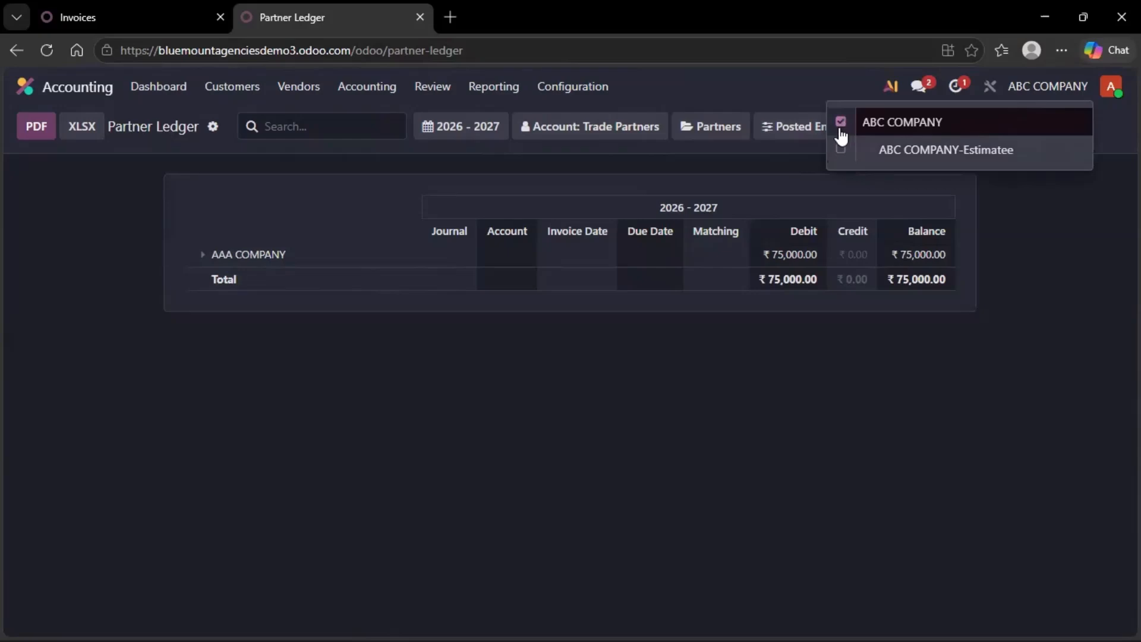
click(842, 151)
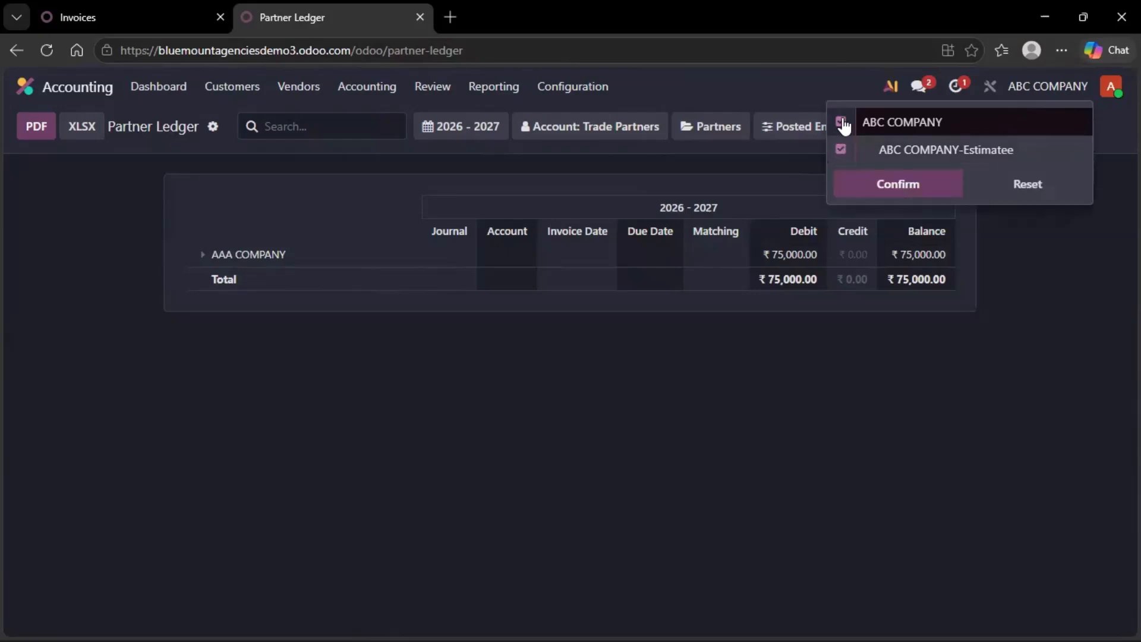
click(842, 123)
click(874, 182)
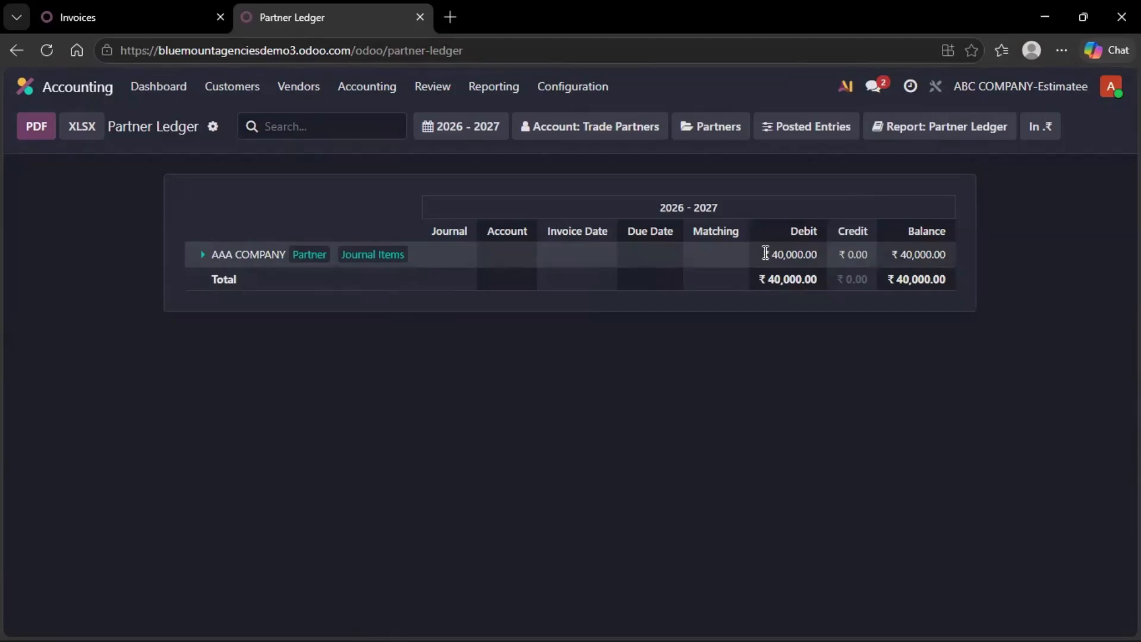
Step: Add ABC COMPANY to the active companies to view AAA COMPANY's combined Partner Ledger
click(1011, 95)
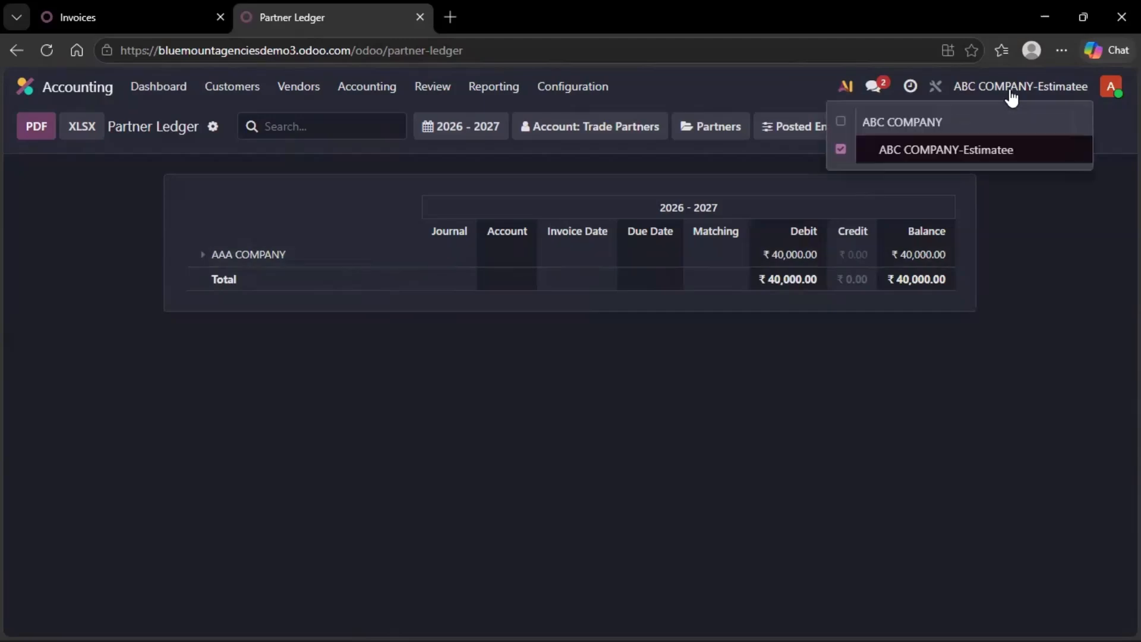
click(842, 123)
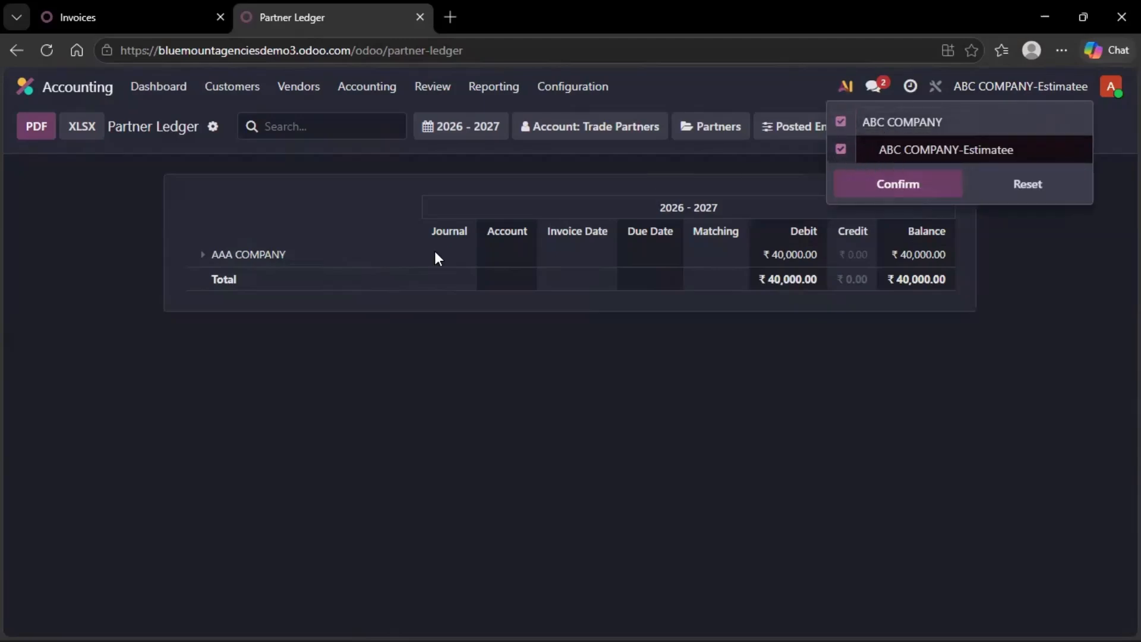
click(909, 188)
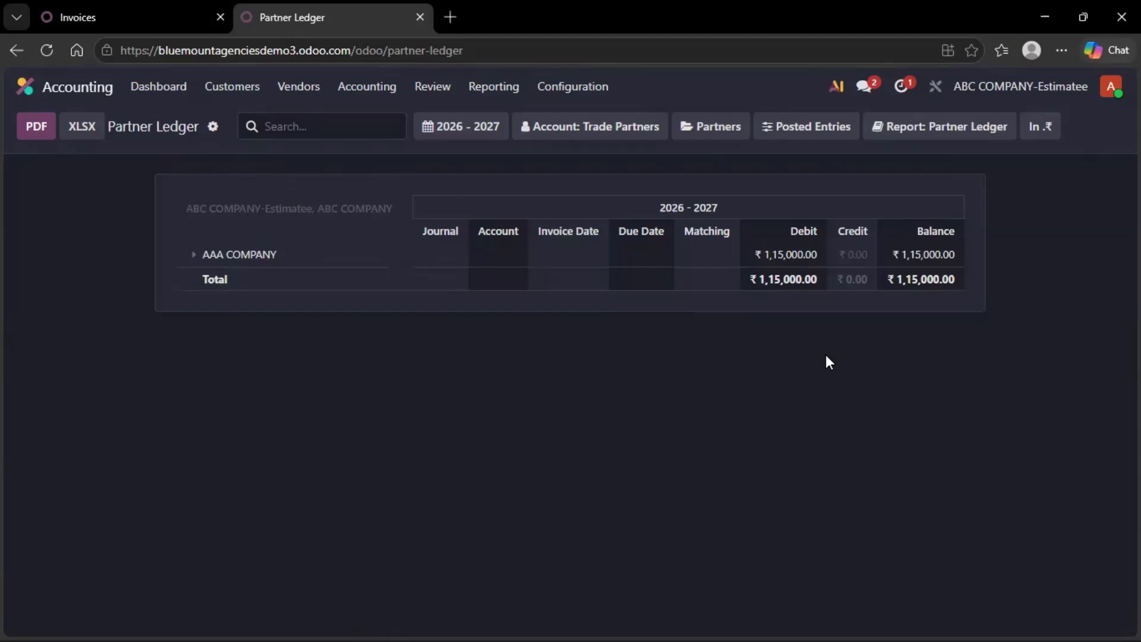
Step: Close the Partner Ledger's browser tab and view ABC COMPANY's quotations list in Sales from the remaining Invoices tab
click(25, 87)
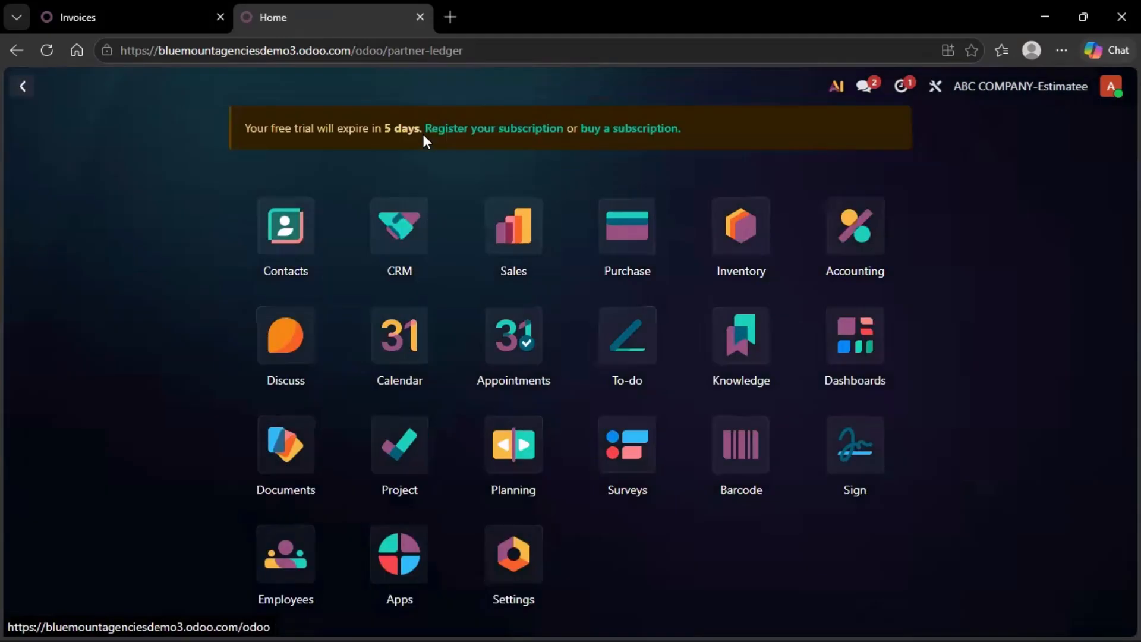
click(498, 241)
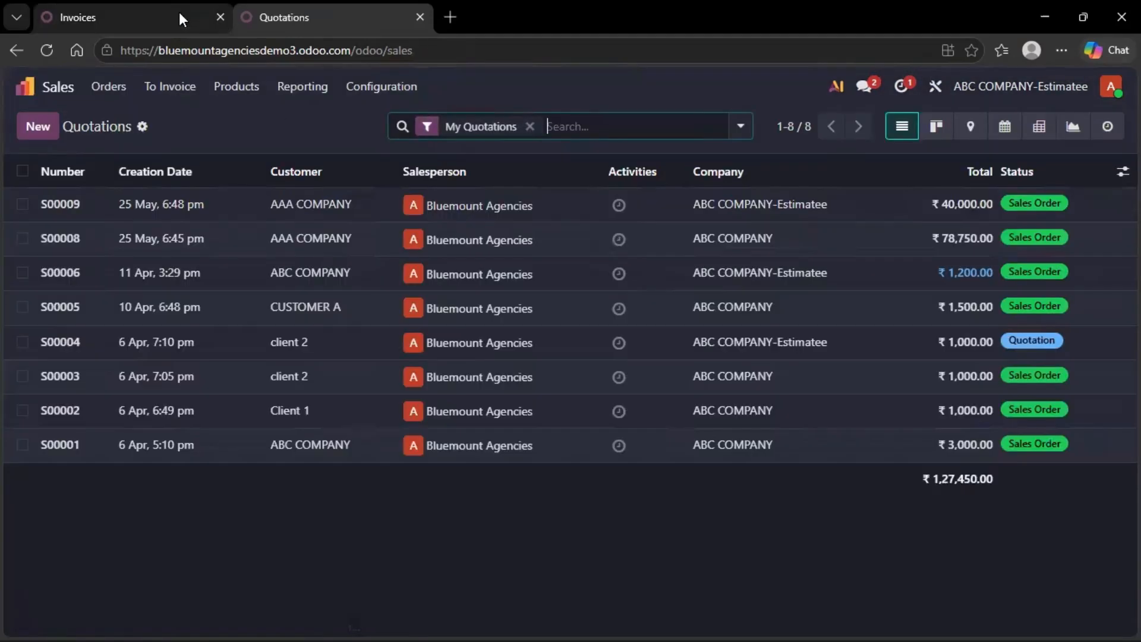
click(420, 16)
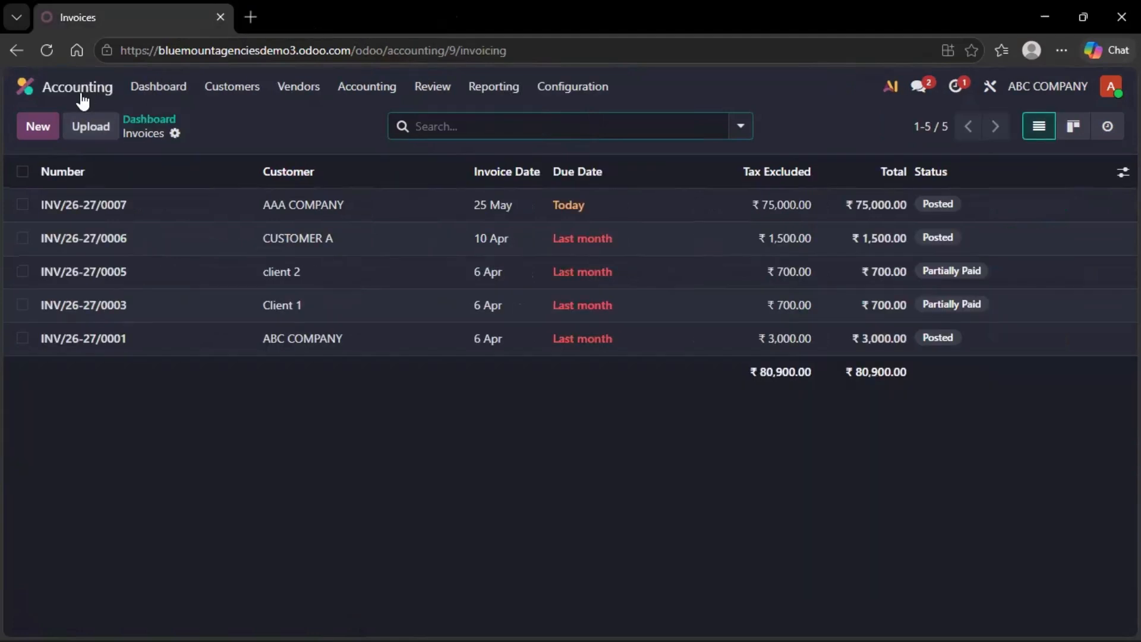
click(25, 86)
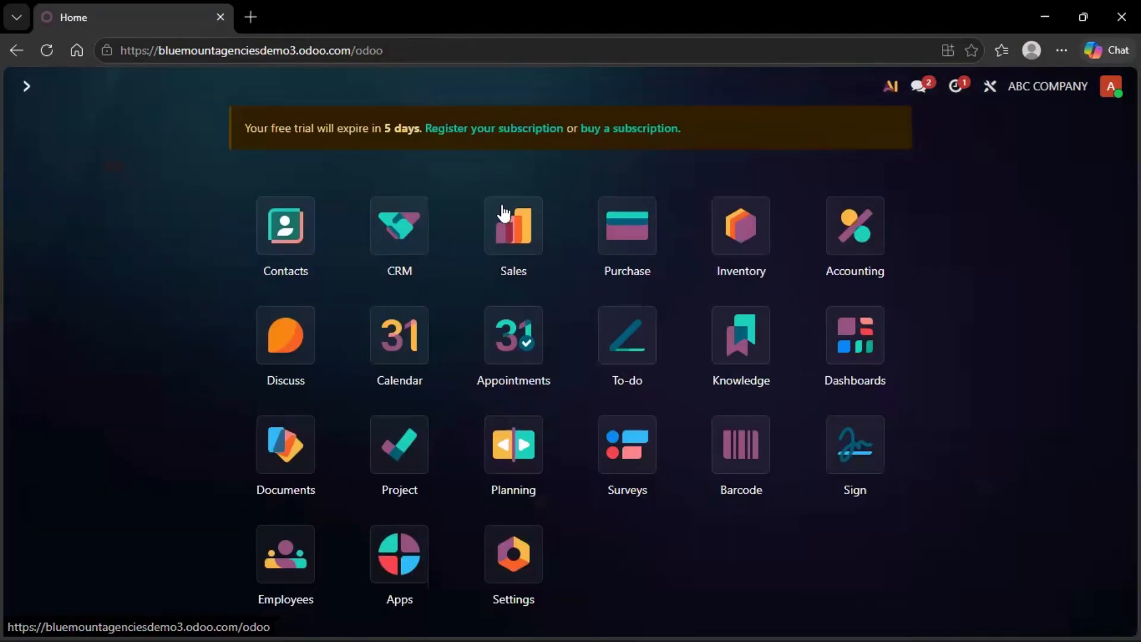
click(512, 228)
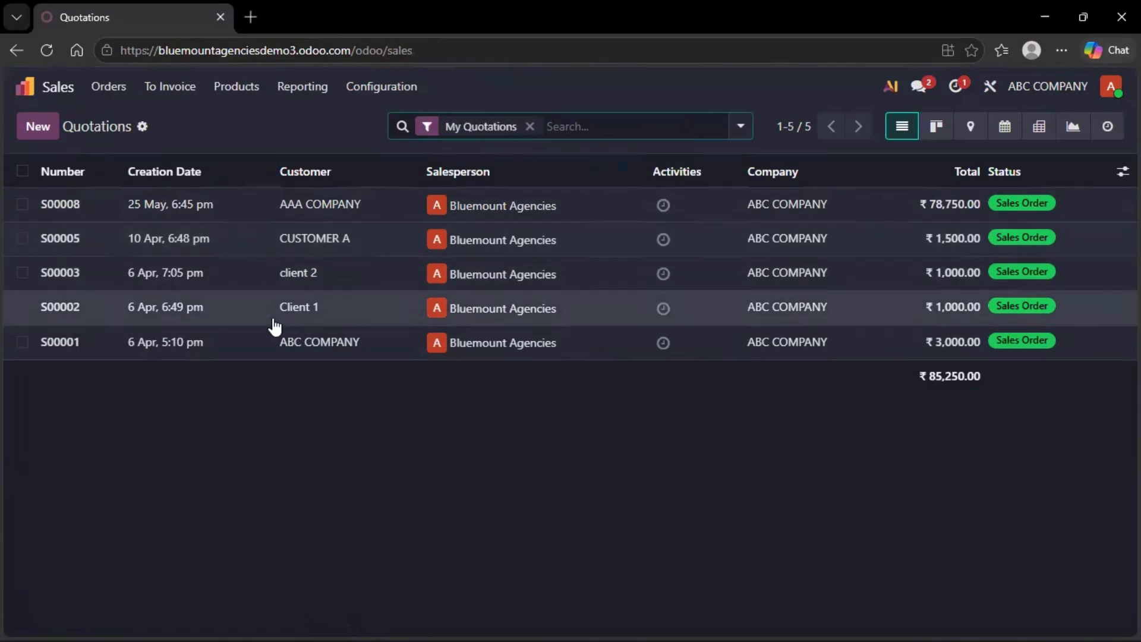
click(23, 172)
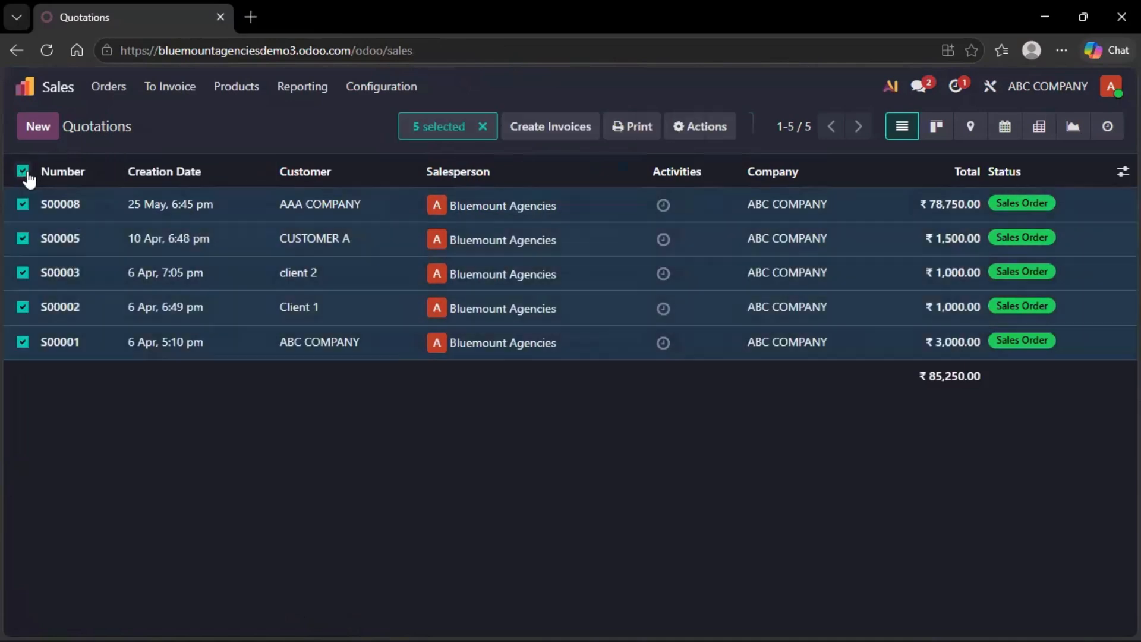
click(23, 172)
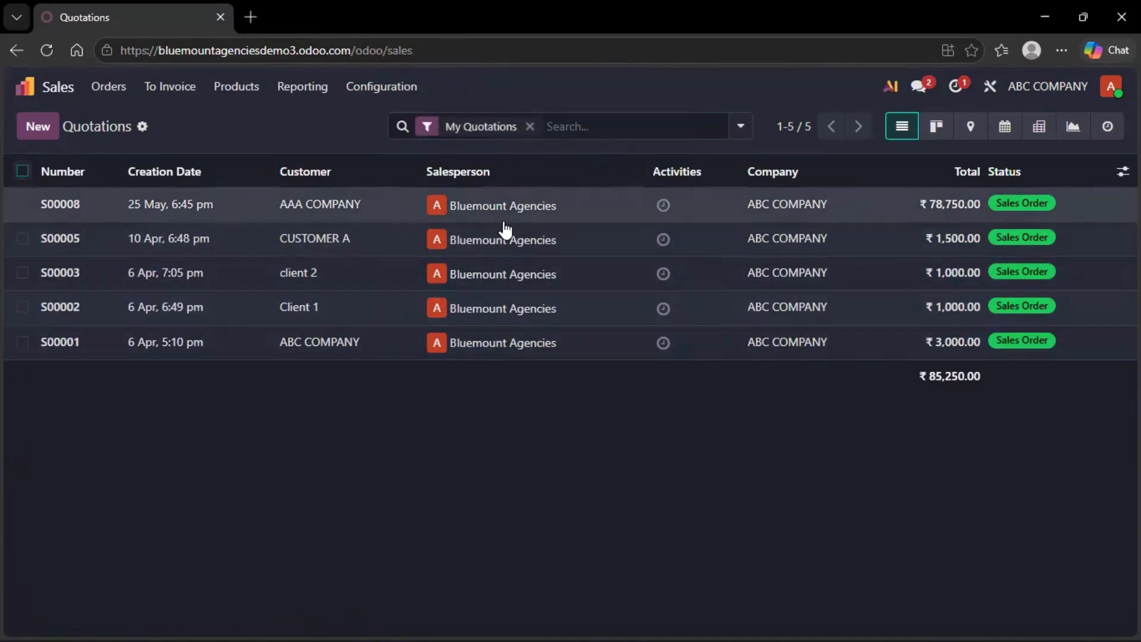
Step: Switch the quotations list from ABC COMPANY to ABC COMPANY-Estimatee as the only active company
click(1062, 100)
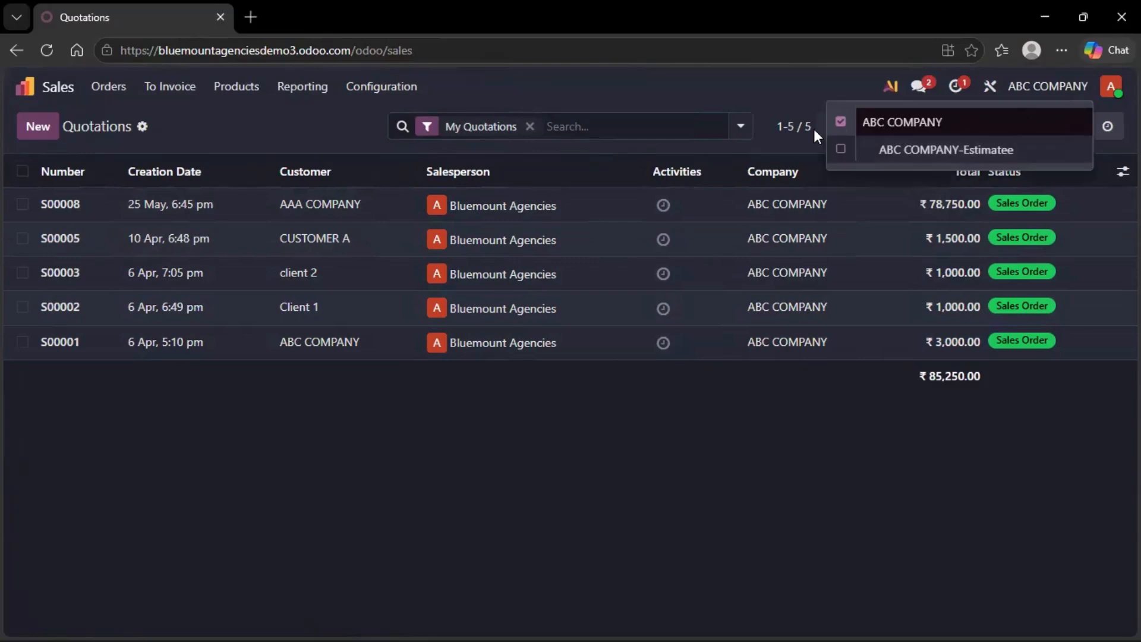
click(841, 122)
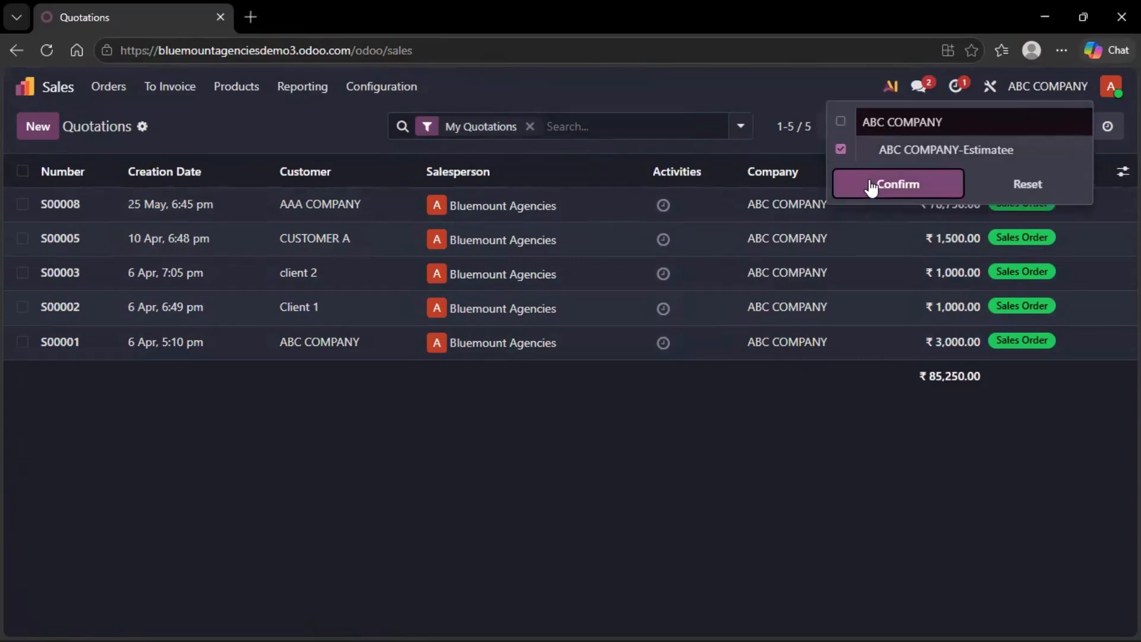
click(869, 185)
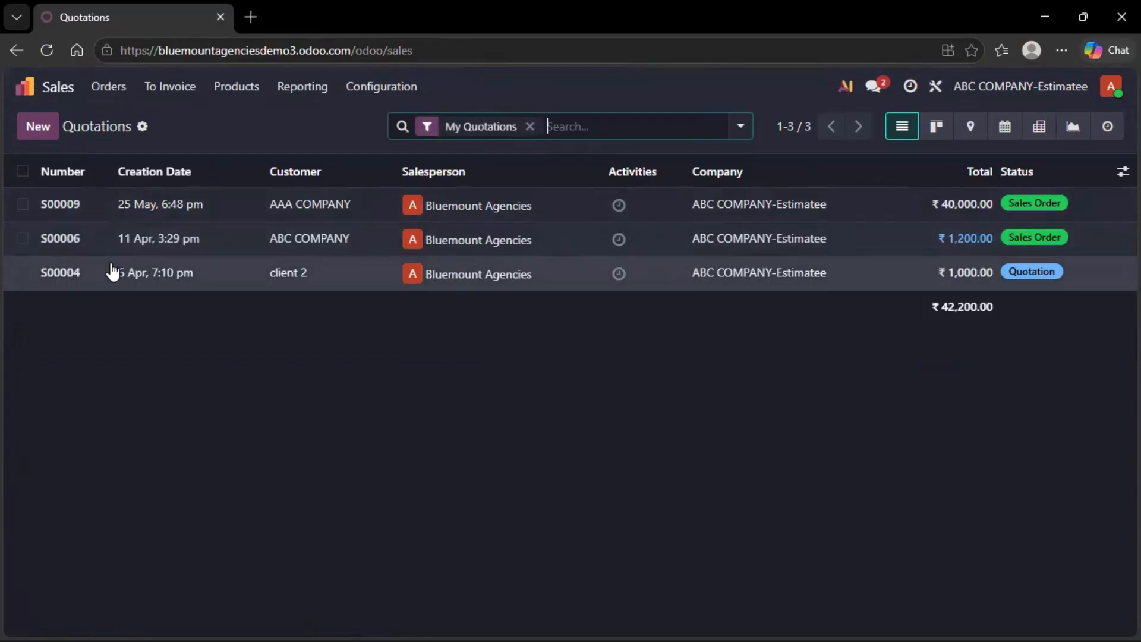
Step: Activate ABC COMPANY alongside ABC COMPANY-Estimatee to list both companies' quotations together
click(1039, 97)
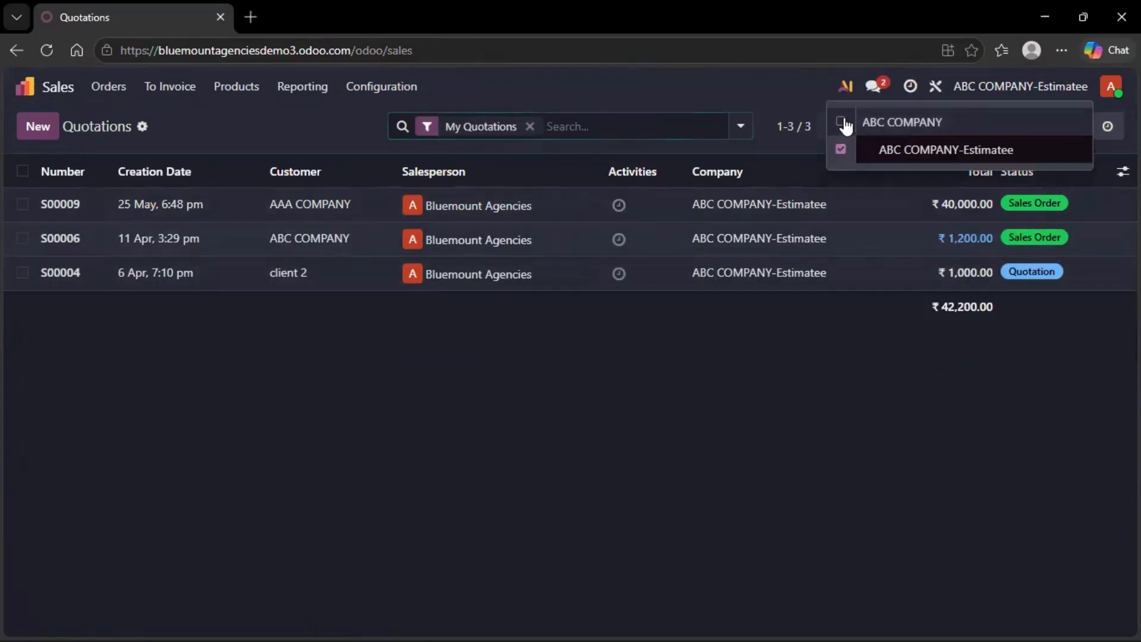
click(841, 122)
click(878, 185)
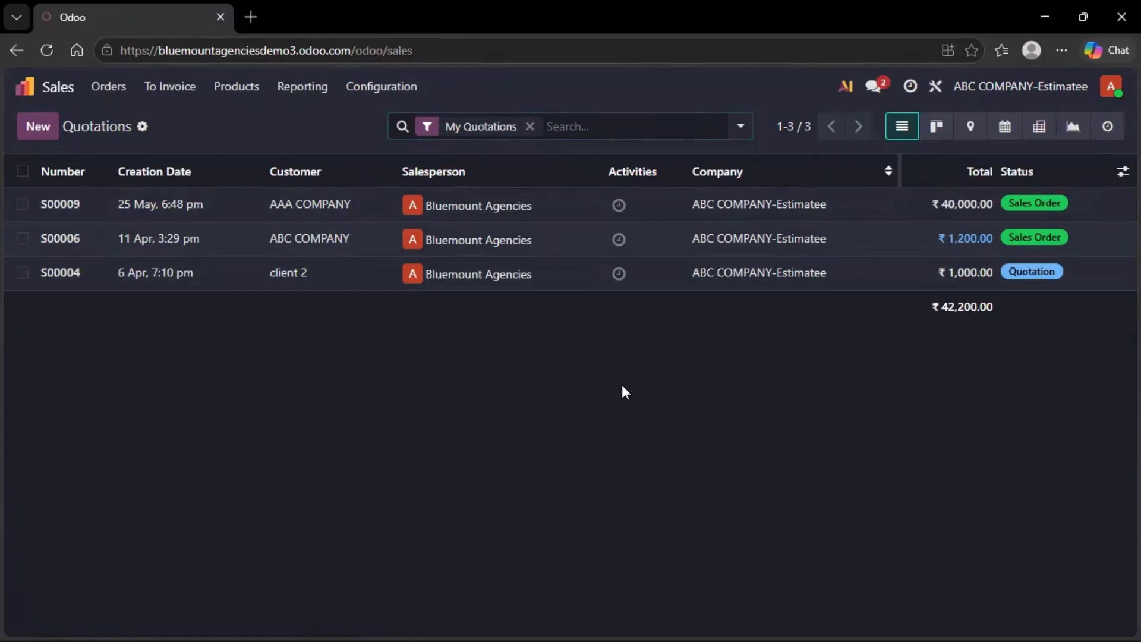